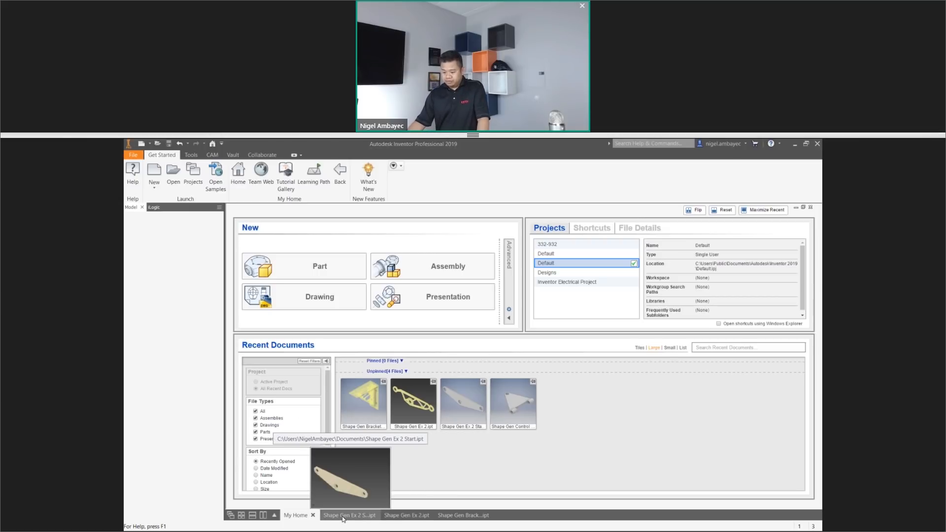
View the finished Shape Gen Ex 2 part, return to the Shape Gen Ex 2 Start part and exit its open analysis.
left_click(396, 517)
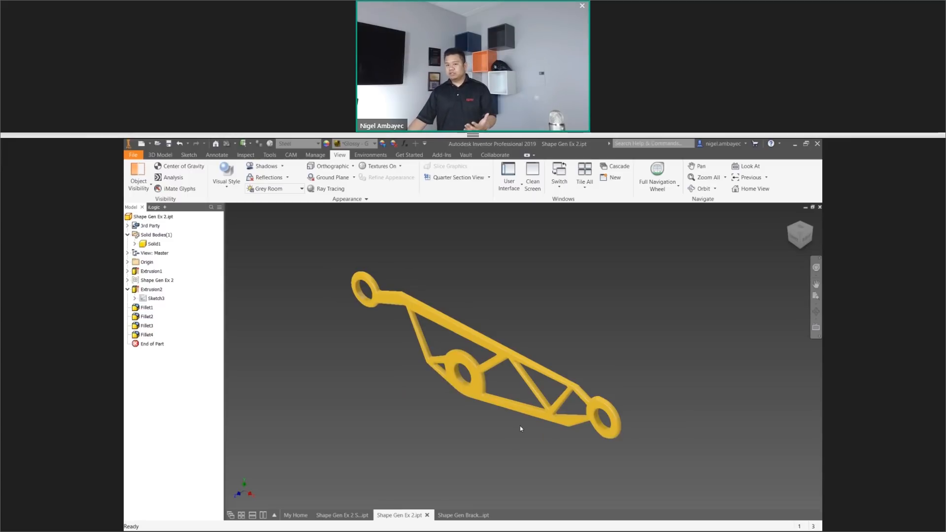
left_click(351, 516)
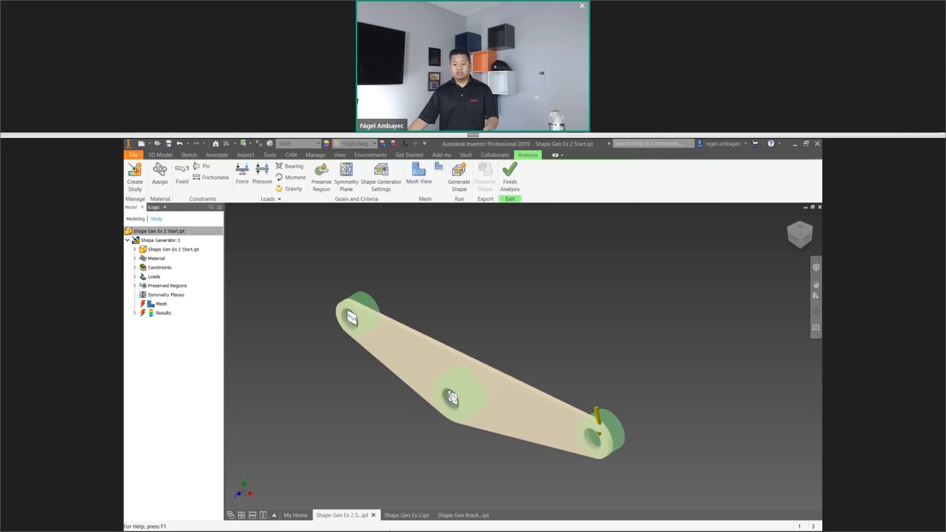
left_click(510, 178)
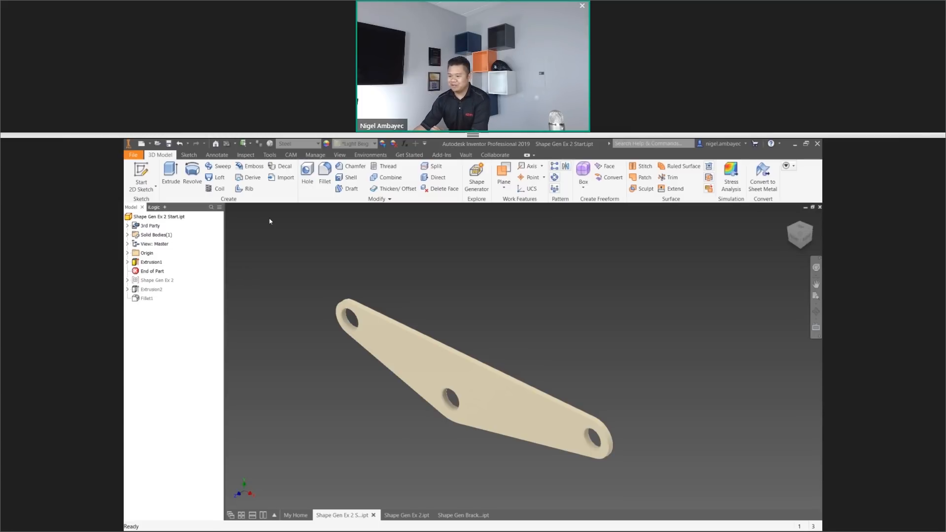
Enter the Stress Analysis environment and create a new study of the Shape Generator type.
left_click(363, 155)
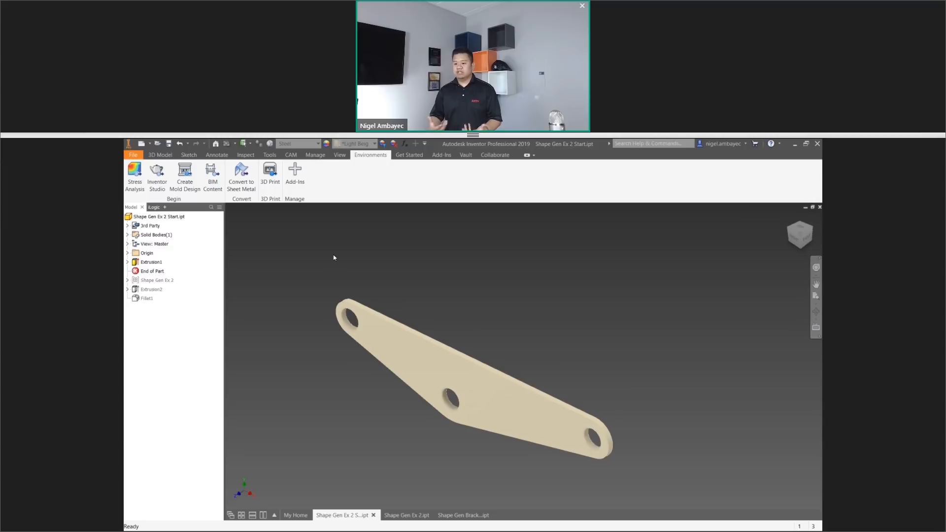
left_click(135, 187)
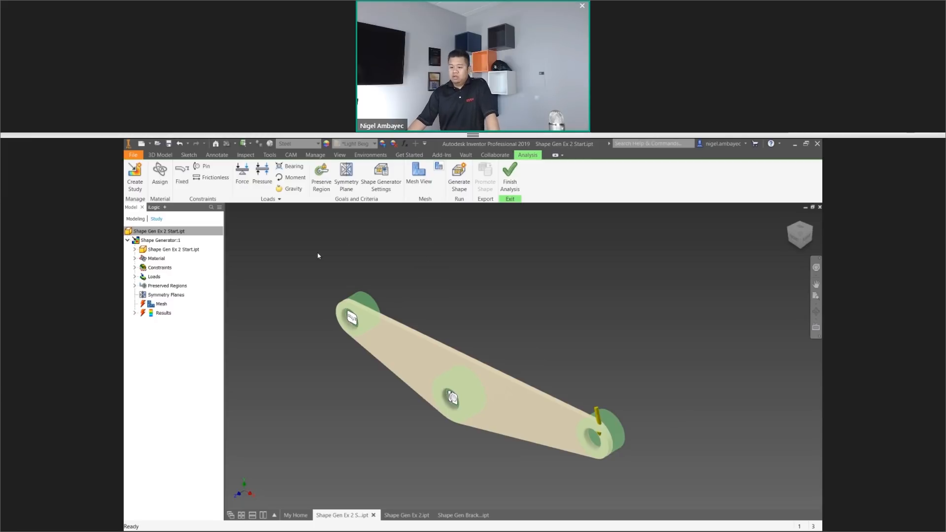
left_click(130, 190)
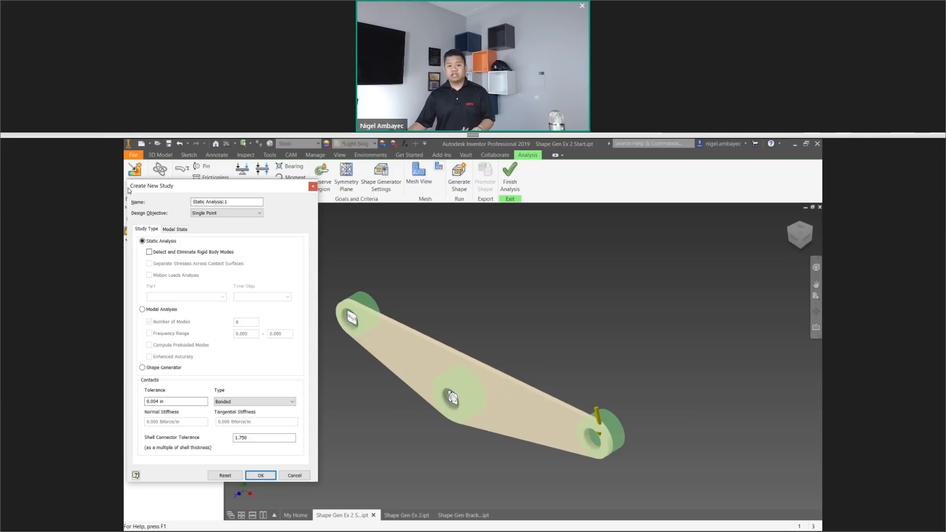
left_click(142, 368)
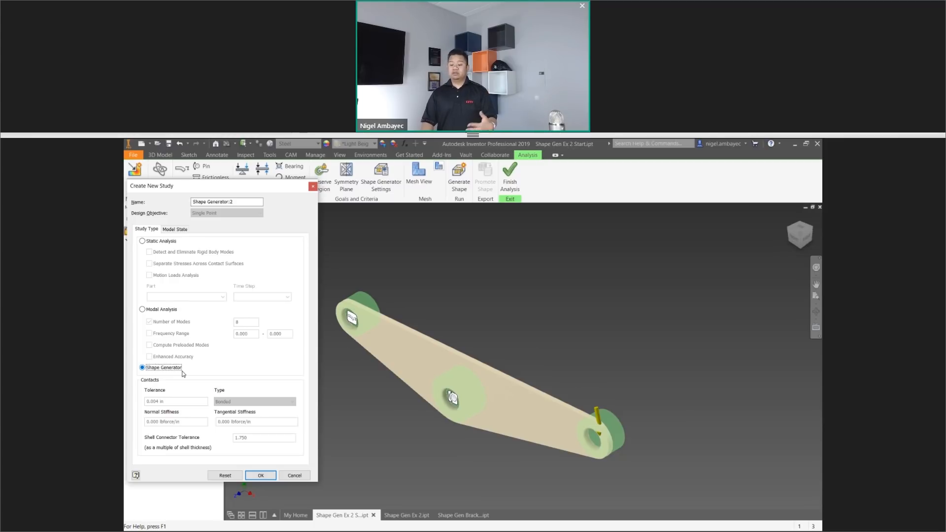
left_click(260, 476)
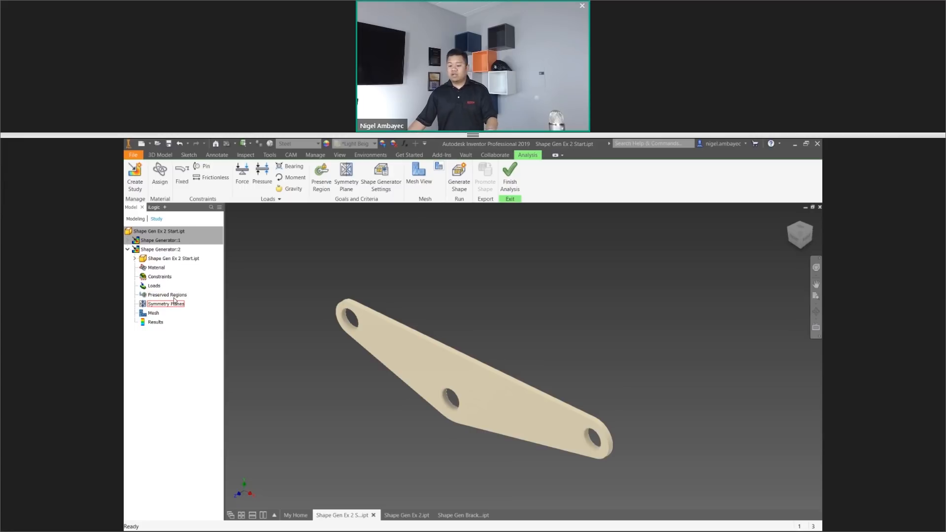
Review the part's material assignment and safety factor options, keeping Yield Strength as the safety factor basis.
left_click(159, 193)
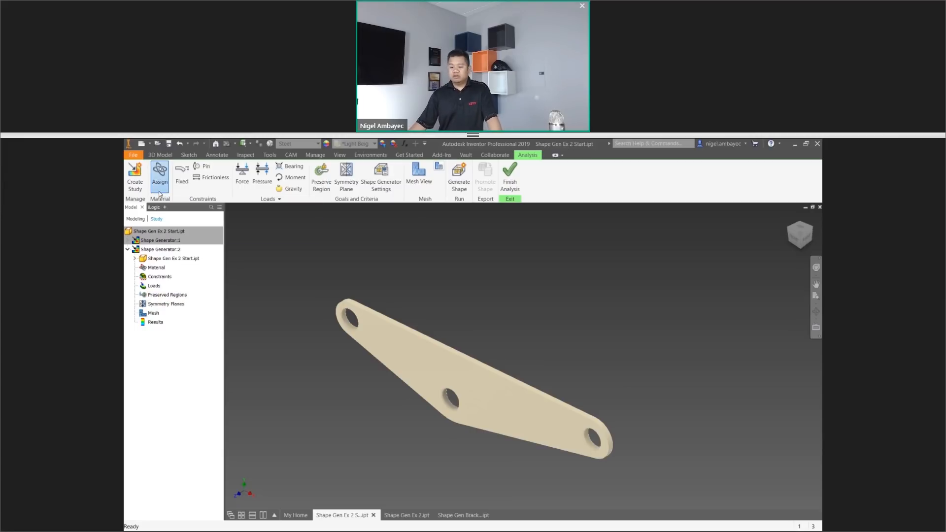
left_click_drag(205, 181, 574, 217)
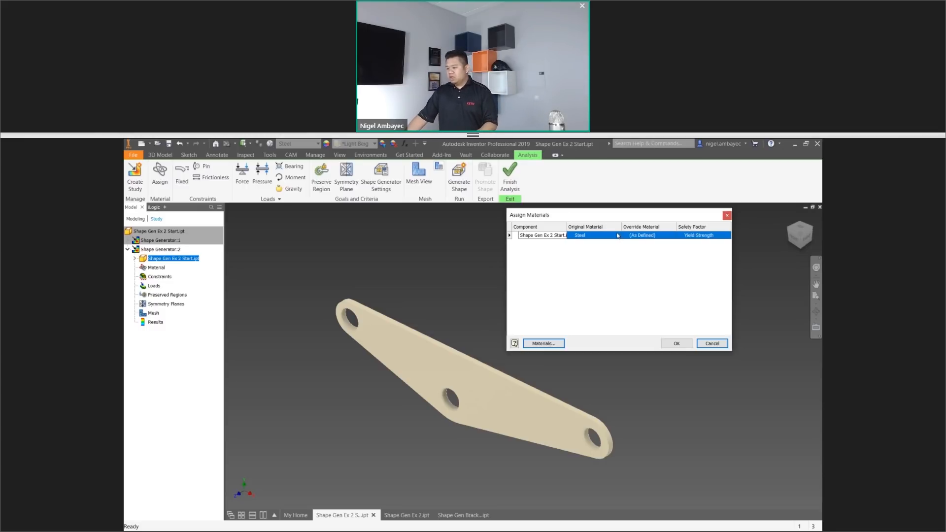
left_click(691, 235)
left_click(705, 236)
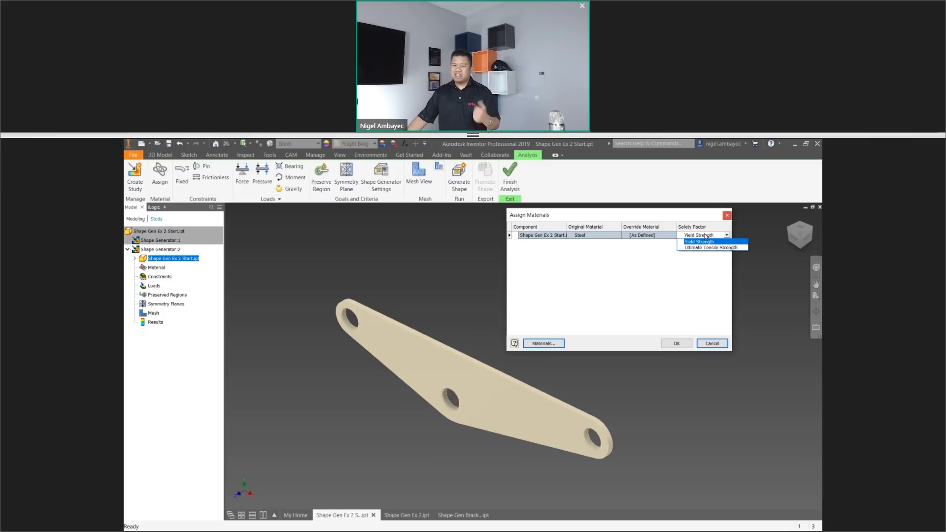
left_click(706, 236)
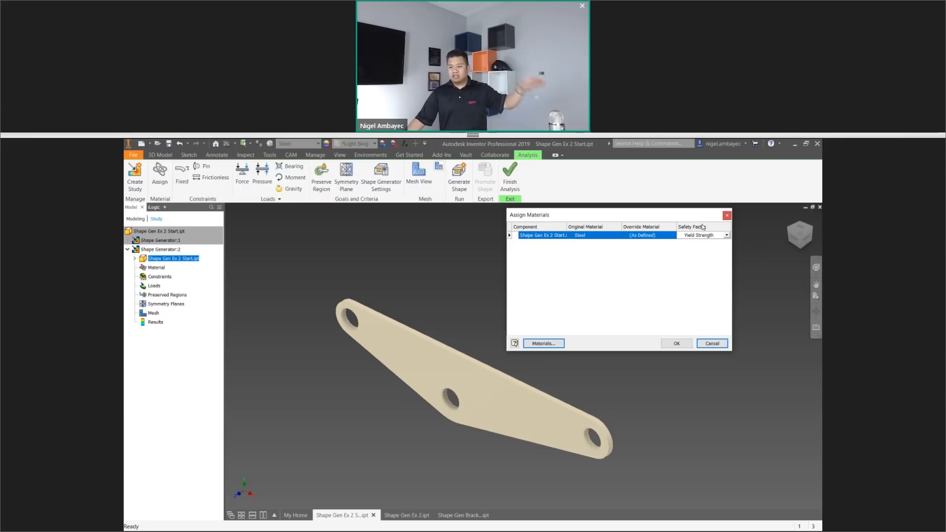
left_click(684, 348)
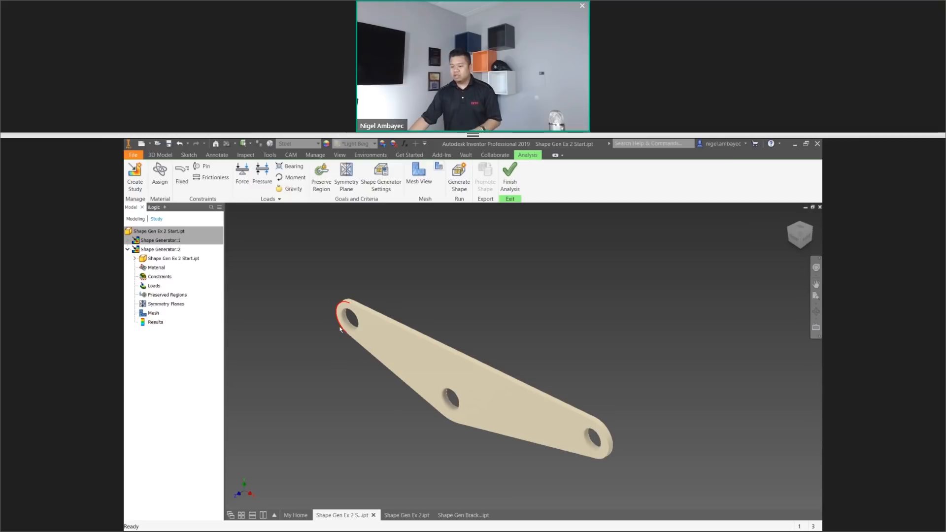
Apply a fixed constraint to the inner face of the end hole farthest from the sloping edge's loaded end.
left_click(183, 172)
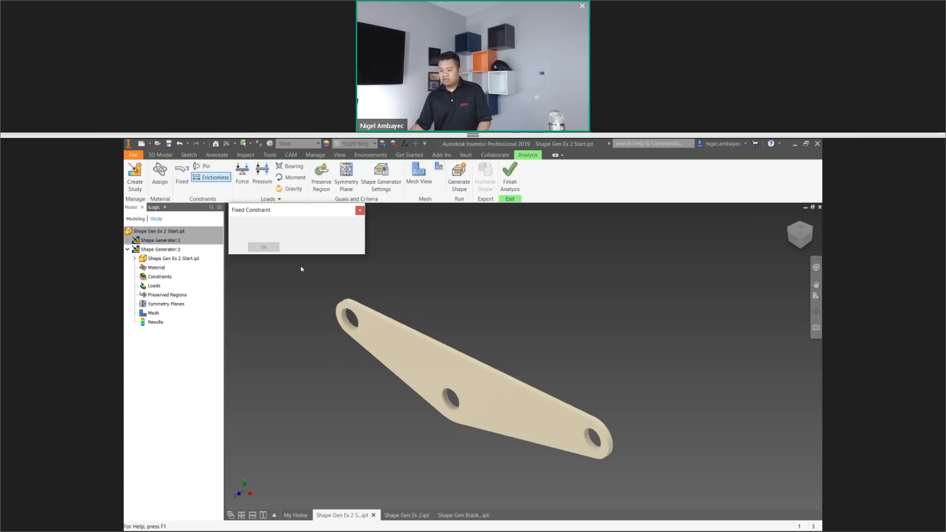
left_click(349, 323)
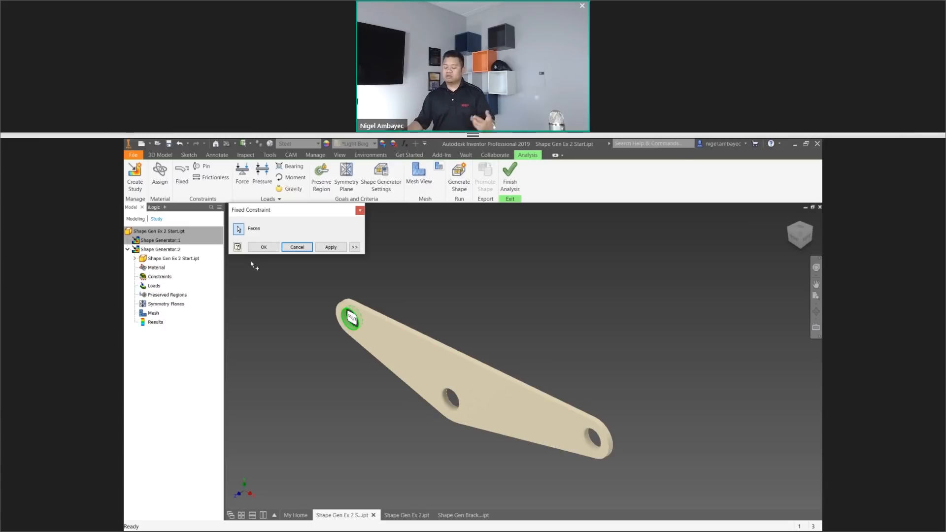
left_click(330, 247)
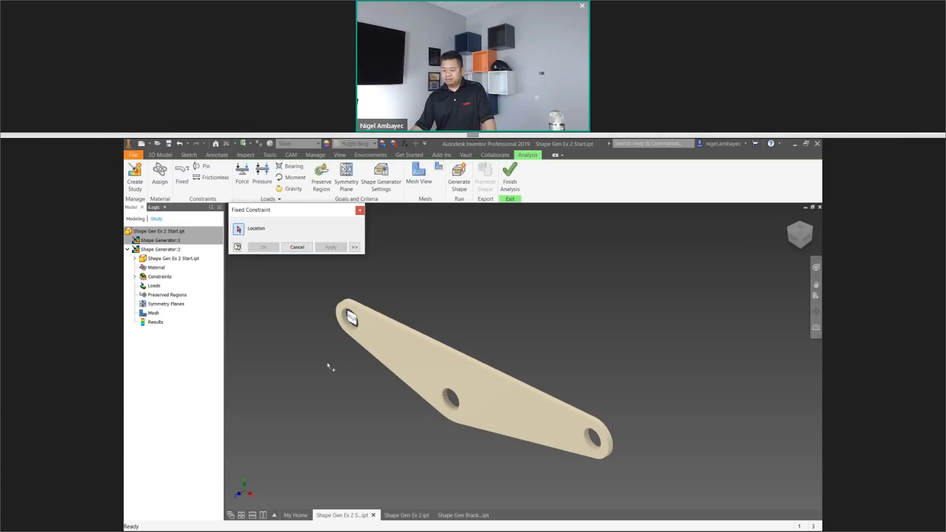
left_click(361, 210)
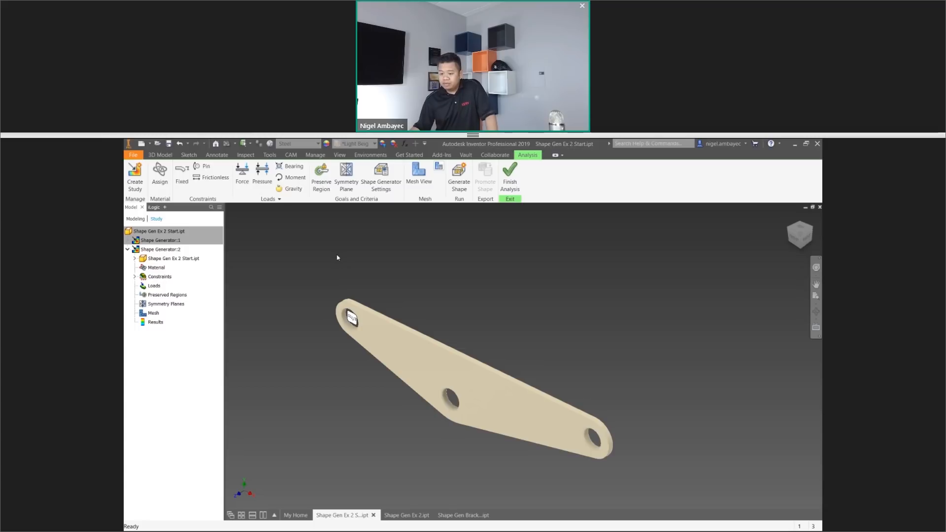
Apply a pin constraint to the inner cylindrical face of the plate's middle hole.
left_click(202, 167)
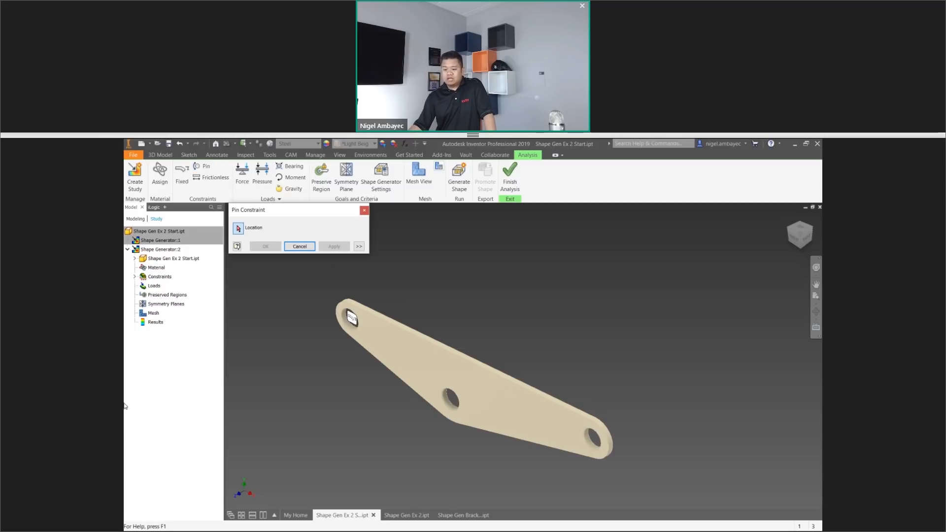
left_click(453, 407)
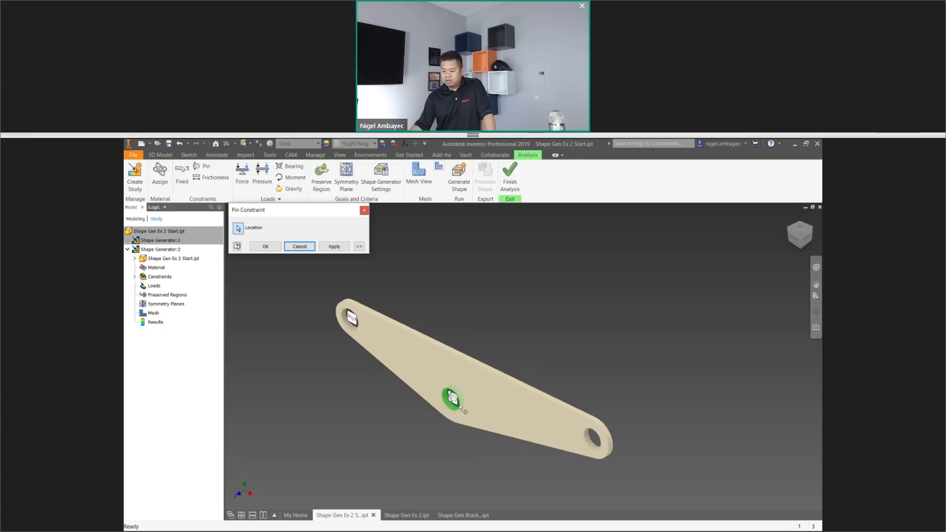
scroll(459, 408, "down", 2)
scroll(459, 408, "down", 3)
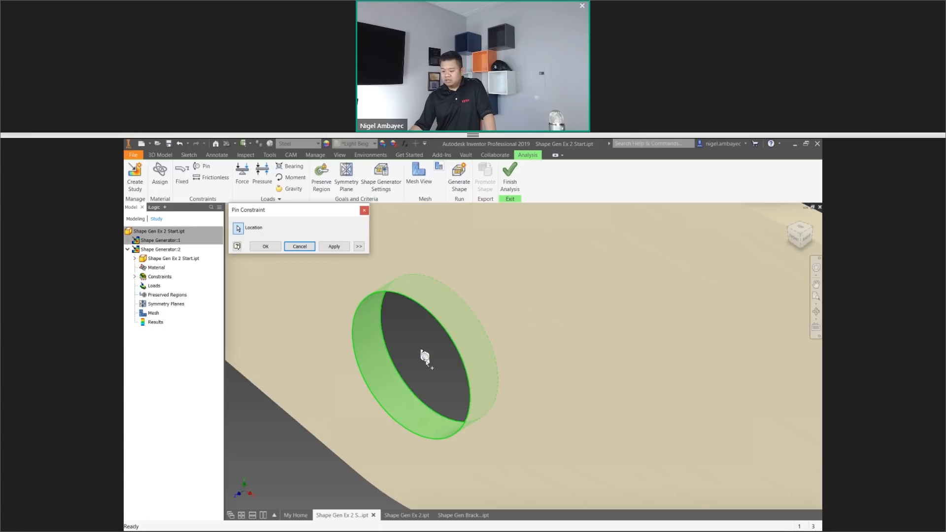
scroll(425, 355, "up", 5)
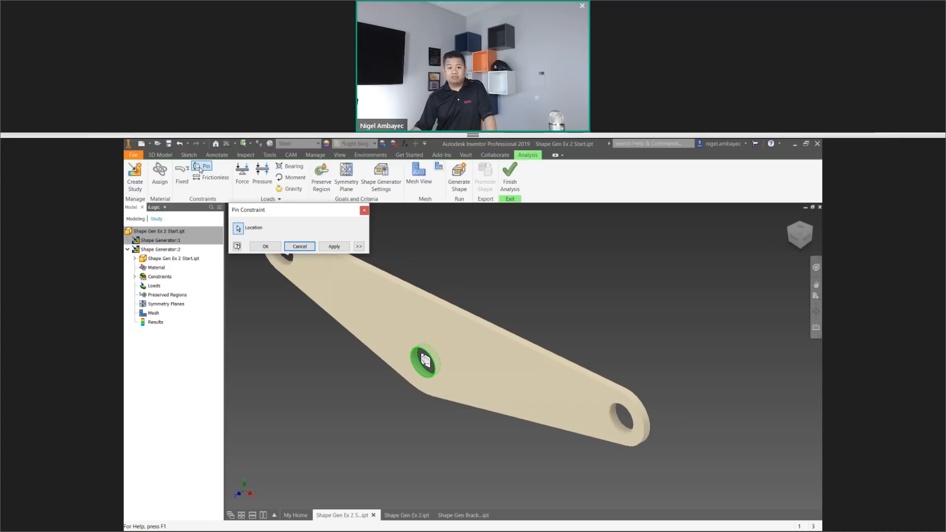
middle_click_drag(400, 349, 488, 433)
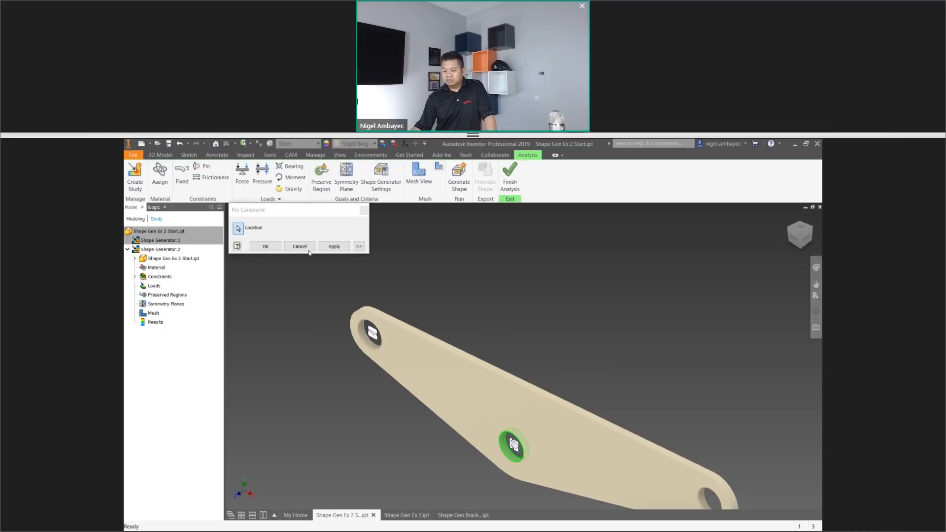
left_click(266, 246)
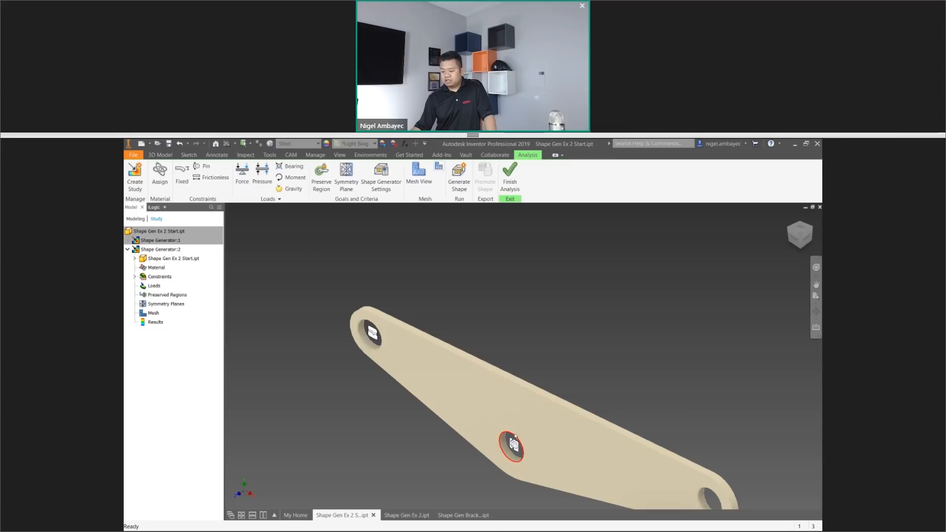
Start a force load and place it on the inner face of the unconstrained end hole.
middle_click_drag(621, 359, 543, 316)
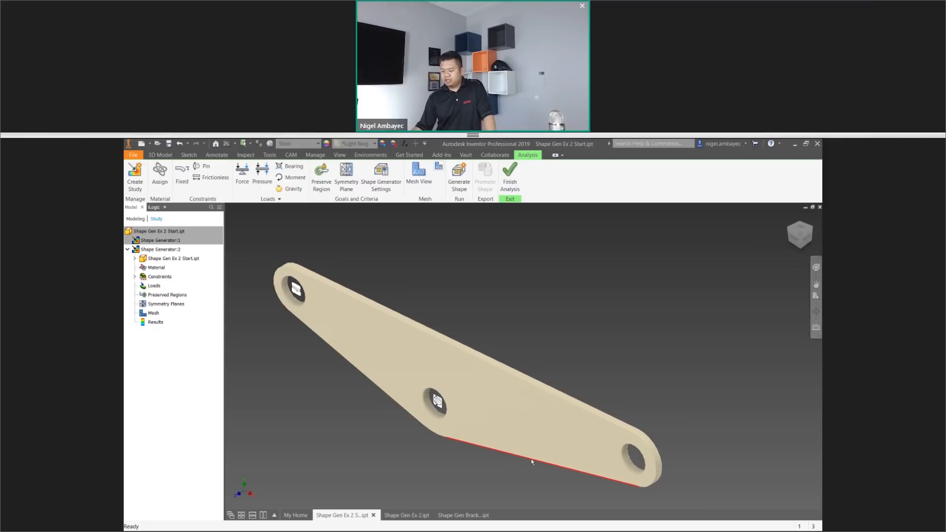
middle_click_drag(543, 460, 564, 468, "shift")
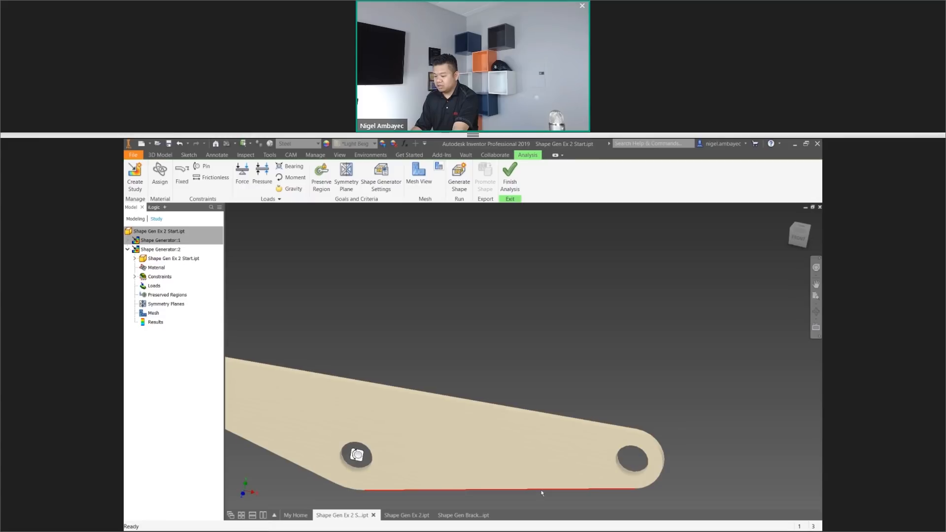
left_click(542, 491)
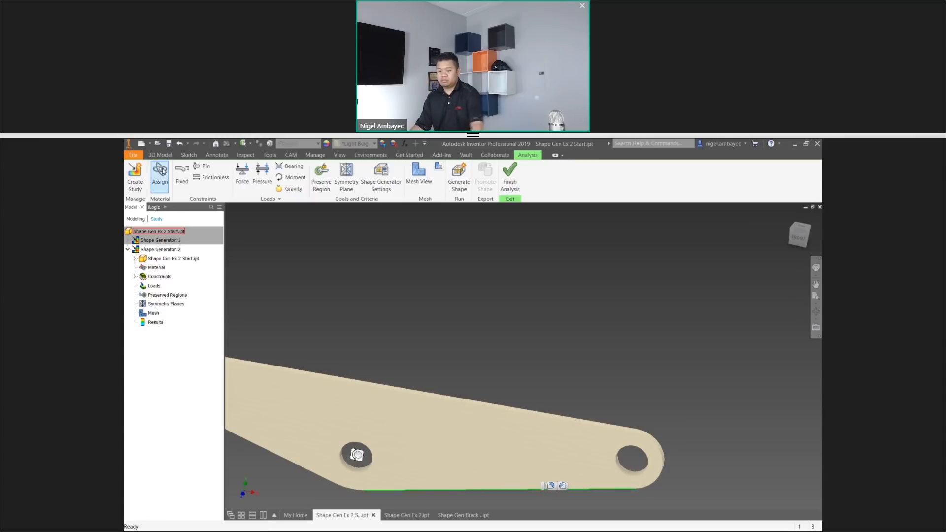
left_click(242, 173)
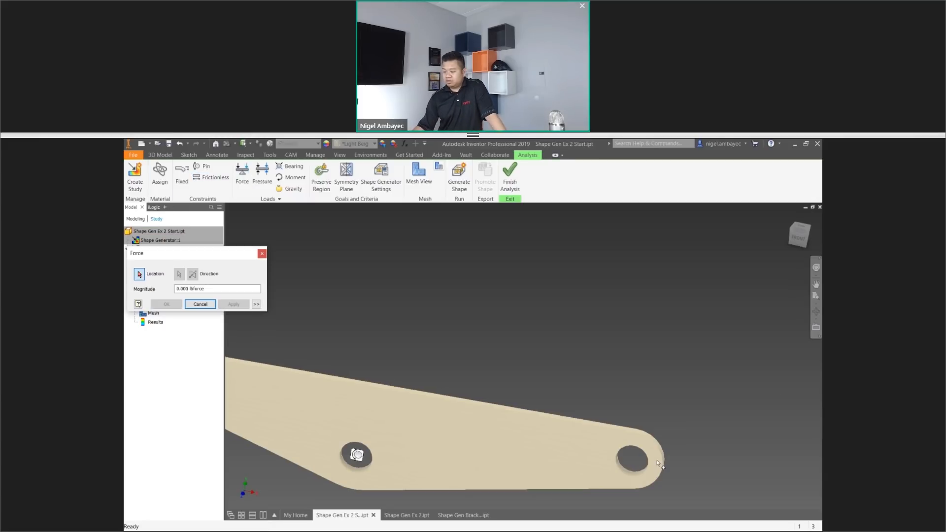
left_click(634, 476)
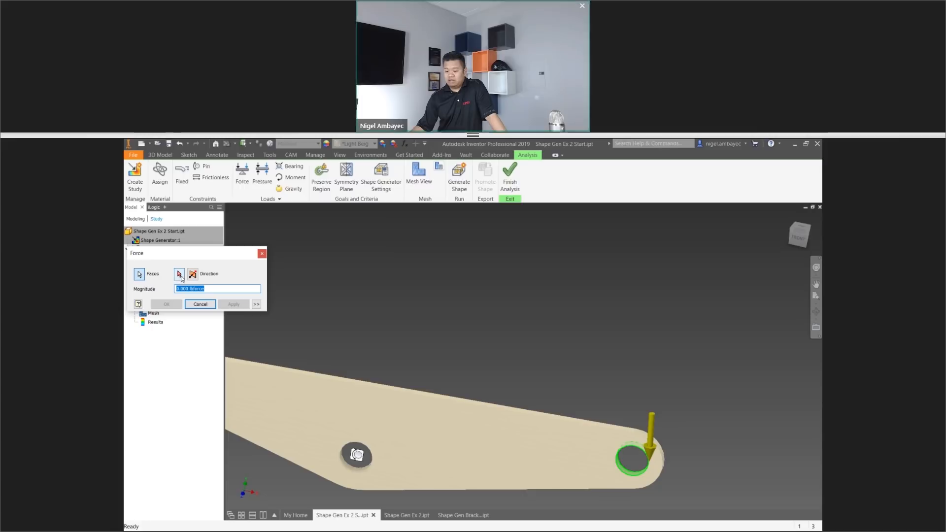
Try reversing the force's direction at the unconstrained end hole.
scroll(671, 446, "down", 3)
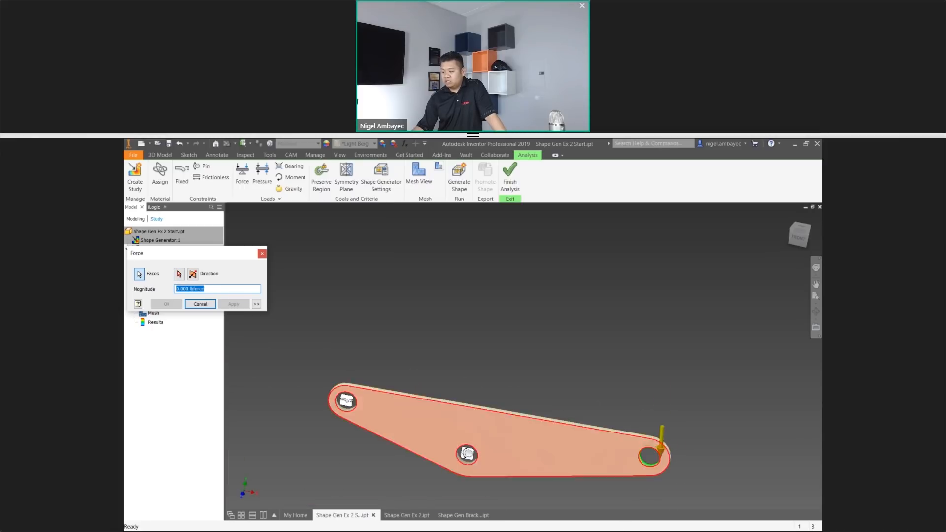
scroll(640, 457, "up", 3)
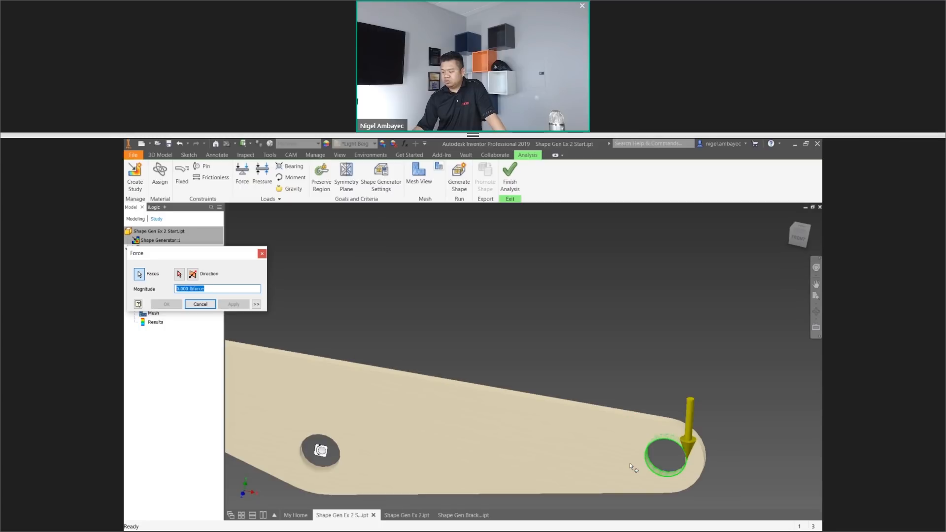
scroll(670, 462, "down", 3)
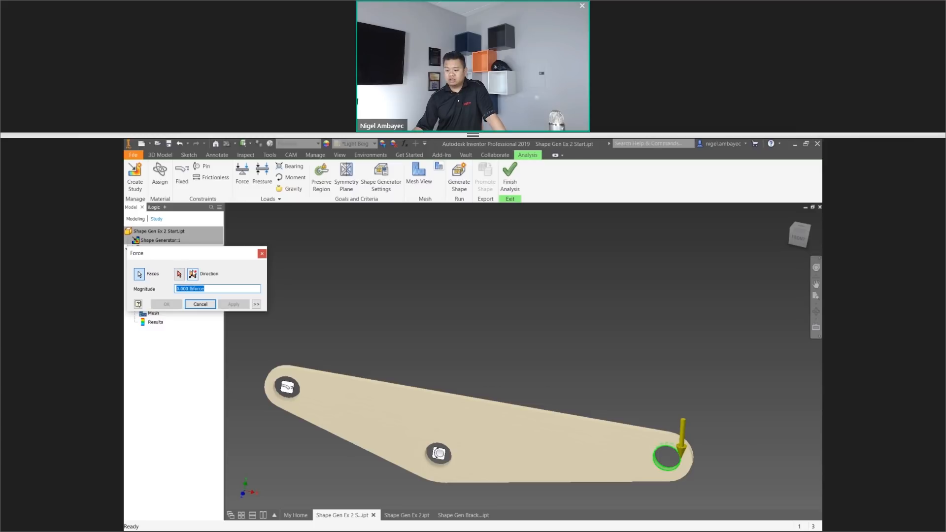
left_click(196, 277)
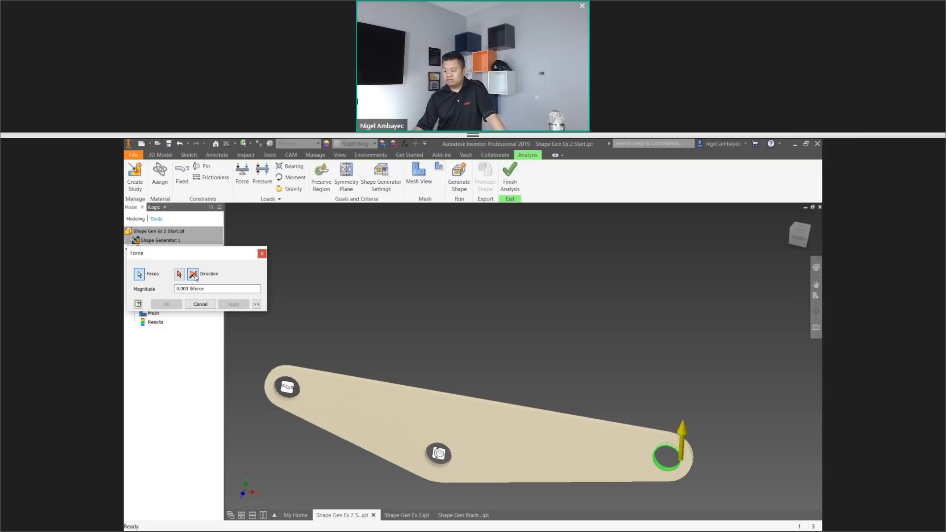
Set the force direction from the plate's lower sloping edge face between the middle and loaded holes, reversing it to point downward.
left_click(179, 274)
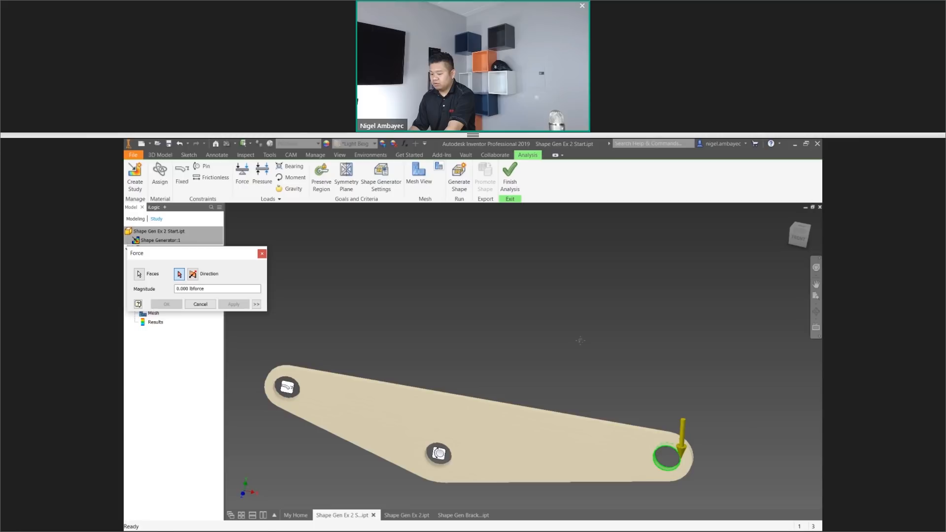
middle_click_drag(580, 340, 604, 404, "shift")
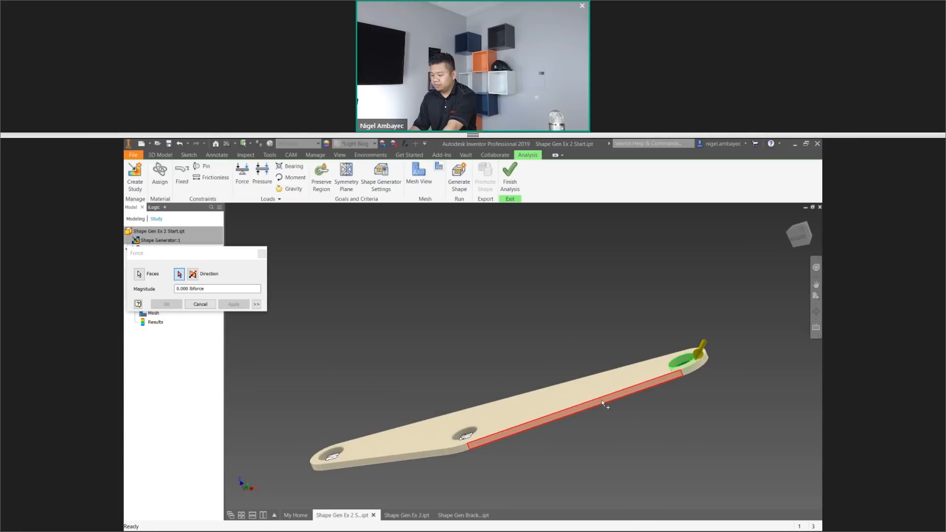
left_click(605, 404)
middle_click_drag(714, 413, 716, 428, "shift")
left_click_drag(717, 429, 730, 441)
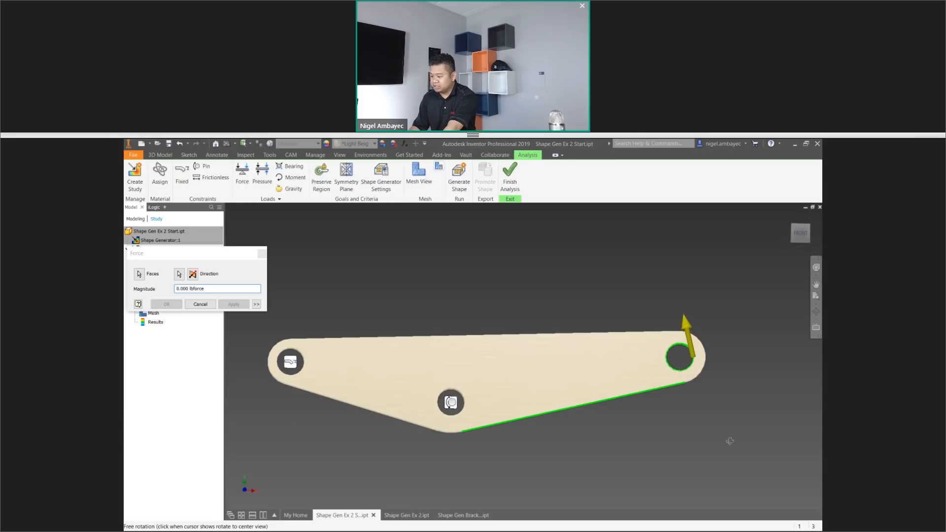
key("Escape")
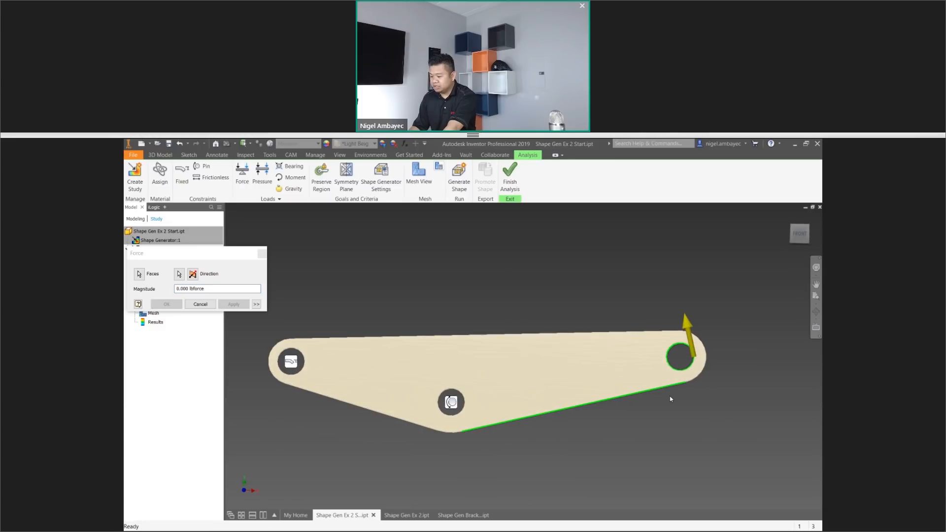
scroll(681, 414, "down", 3)
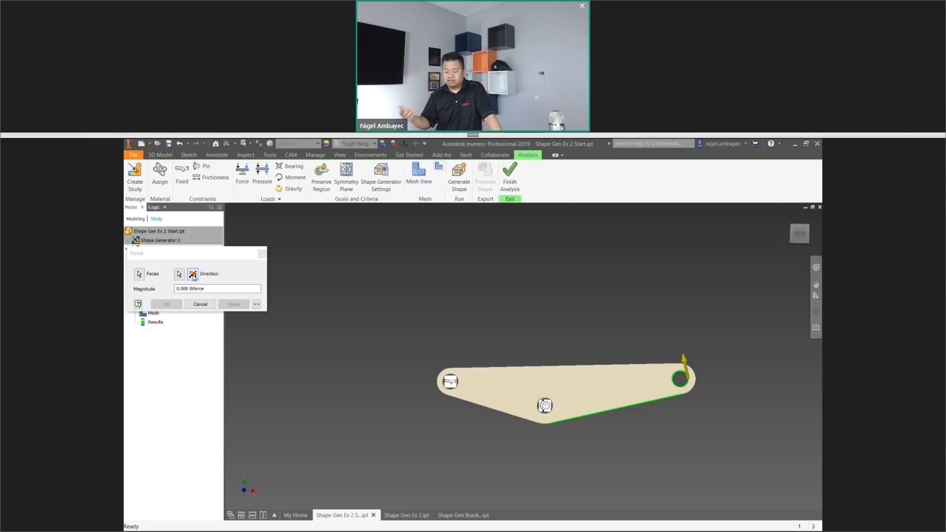
left_click(192, 275)
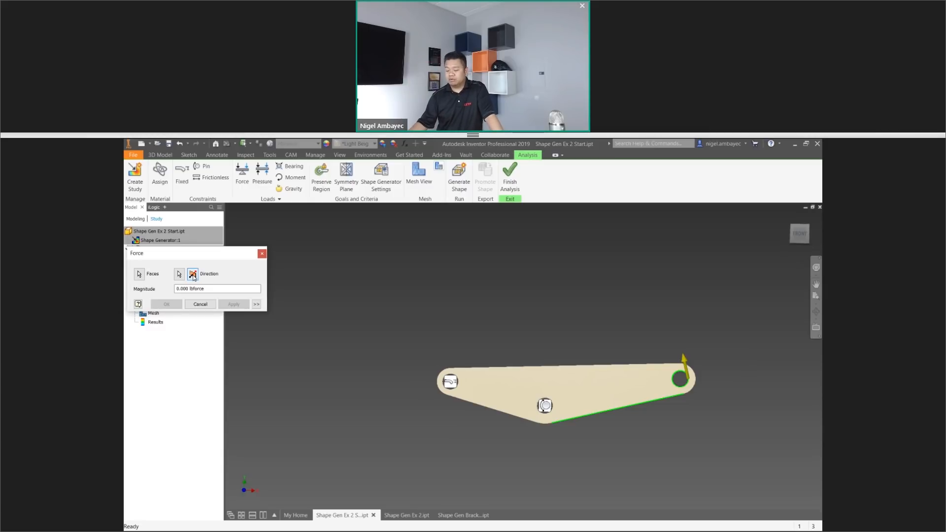
left_click(192, 276)
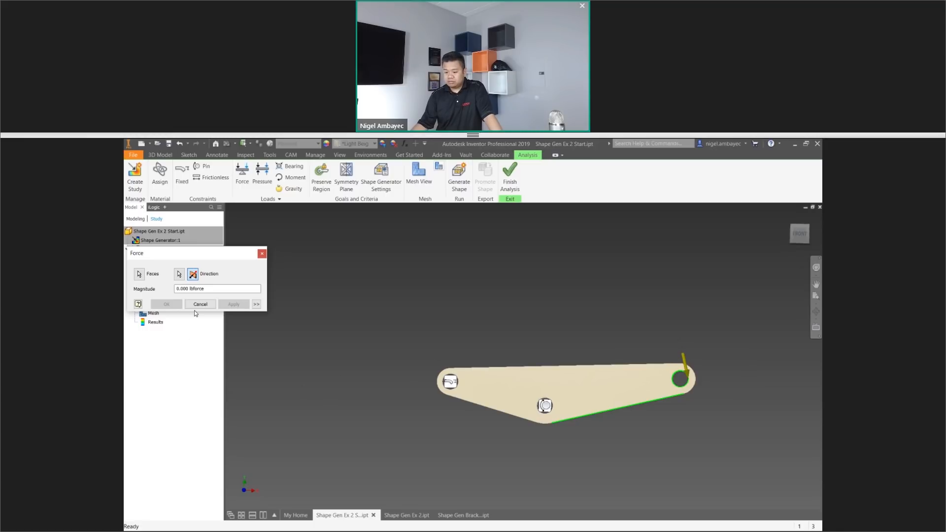
Set the force magnitude to 500 N and create the load on the end hole's inner face.
left_click(139, 273)
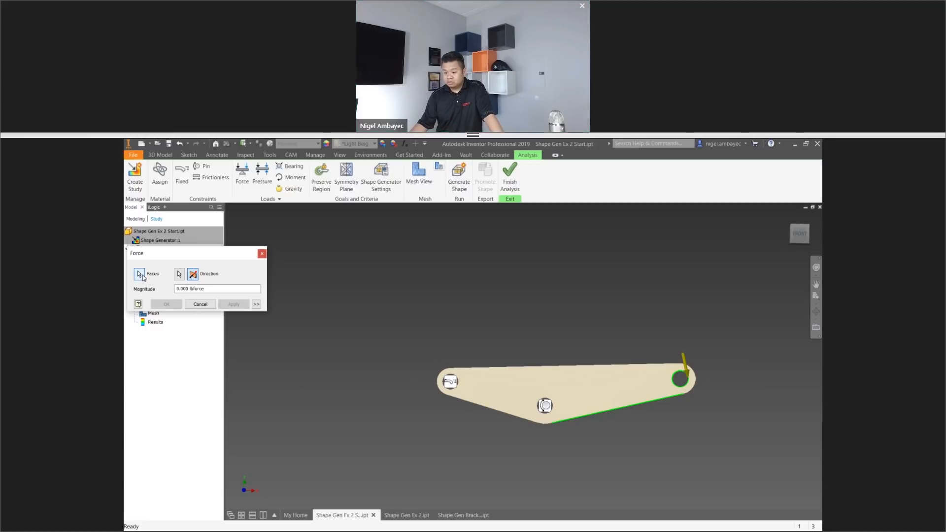
scroll(680, 386, "up", 5)
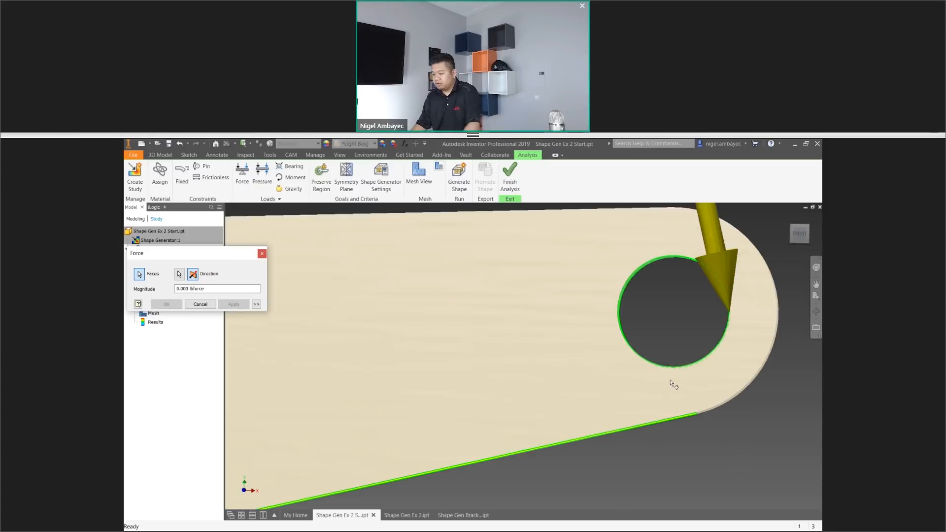
middle_click_drag(639, 338, 590, 463, "shift")
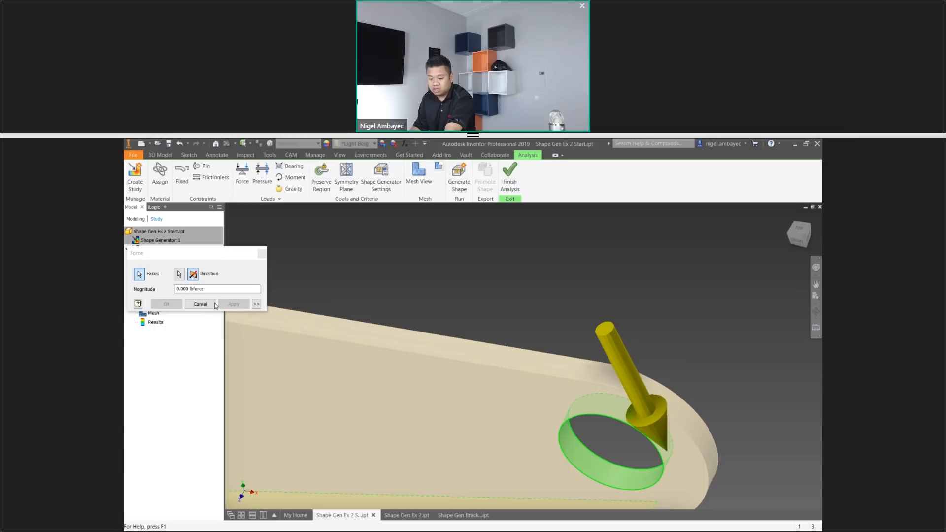
left_click_drag(221, 289, 170, 294)
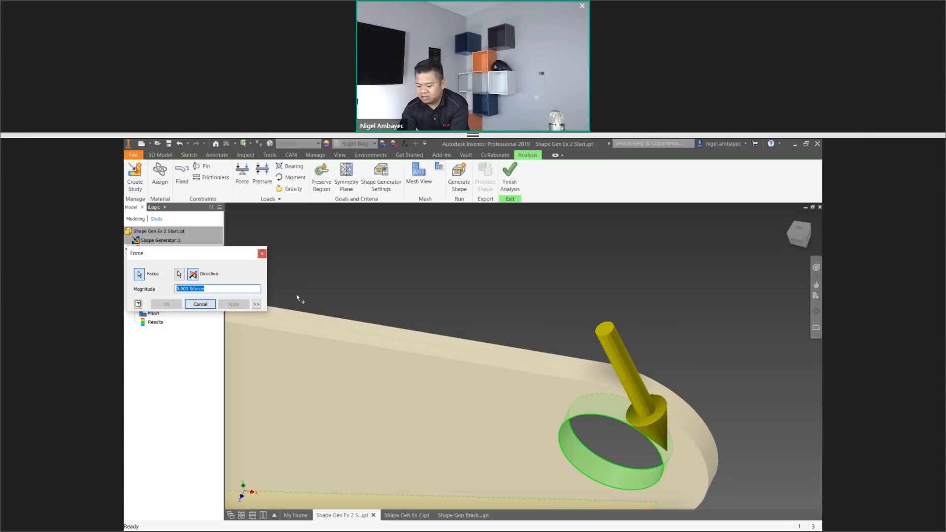
type("500N")
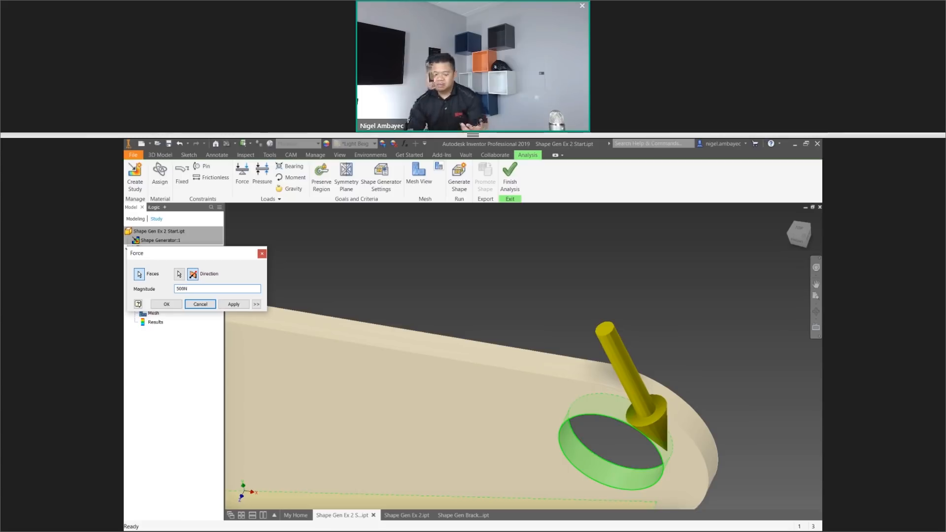
left_click(163, 306)
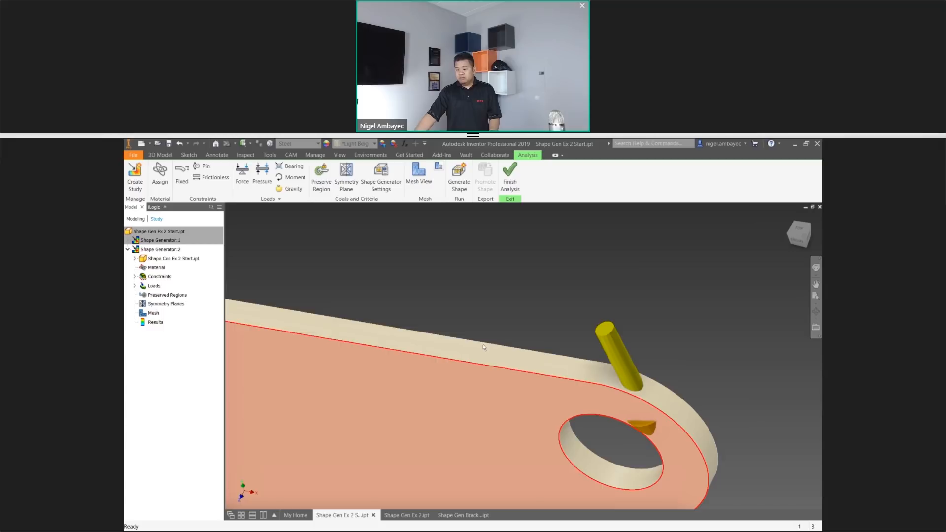
Review the study's part features and constraints in the model tree, including the editing options for the fixed constraint.
scroll(611, 439, "down", 5)
scroll(611, 446, "up", 2)
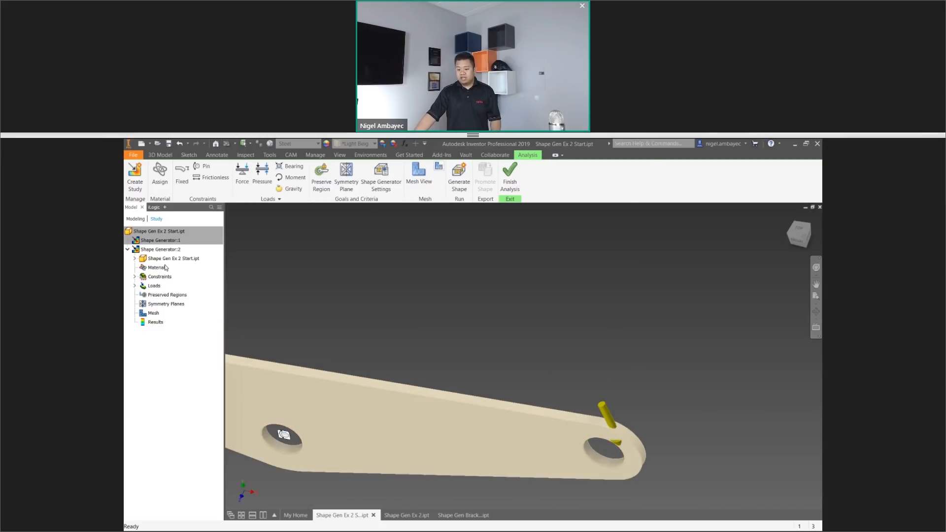
left_click(135, 258)
left_click(135, 304)
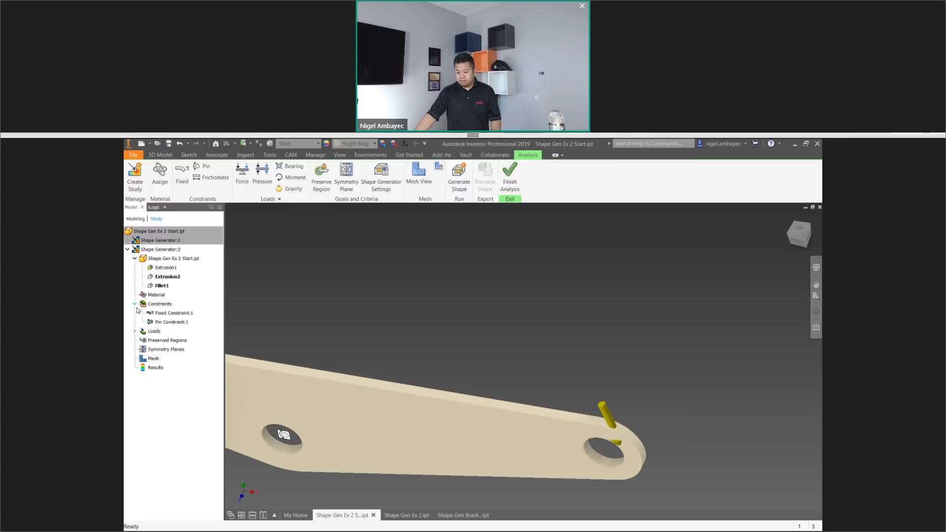
right_click(176, 313)
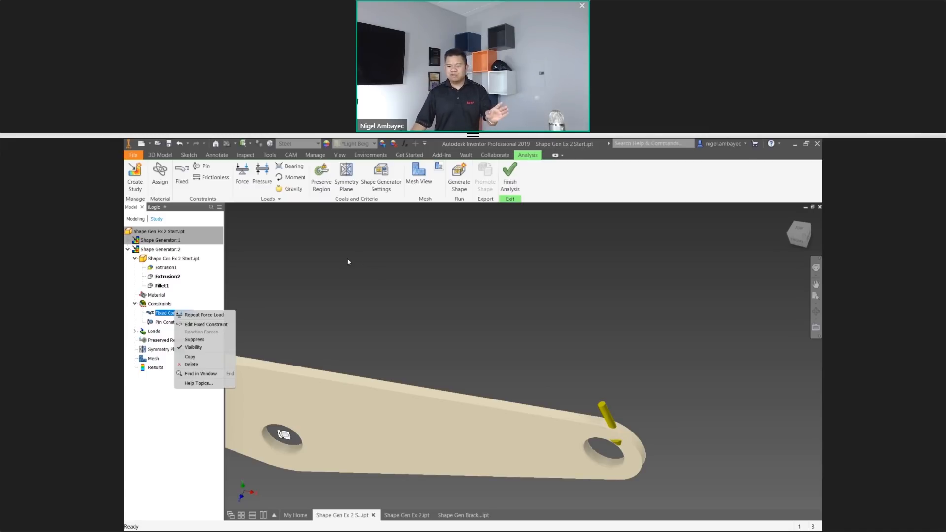
left_click(352, 344)
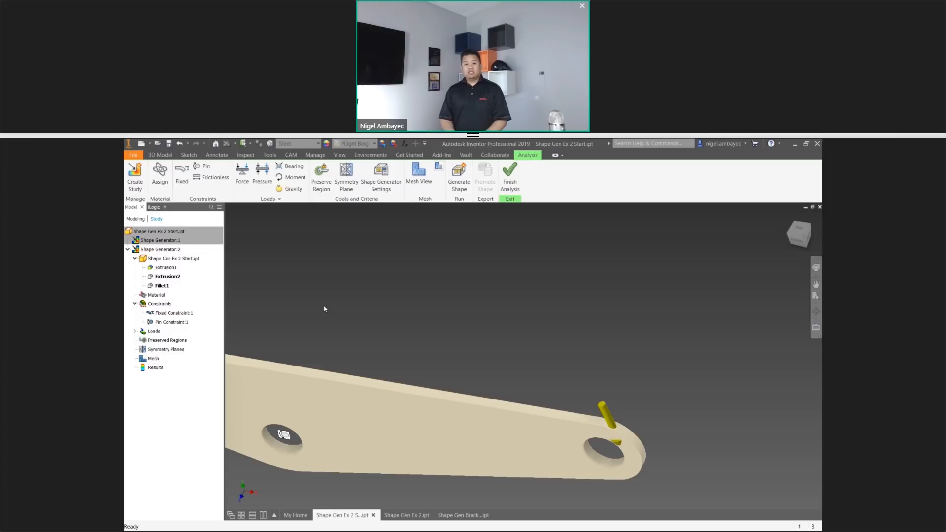
Preserve a cylindrical region around the fixed end hole, enlarging its radius to about 3.52 in.
left_click(321, 175)
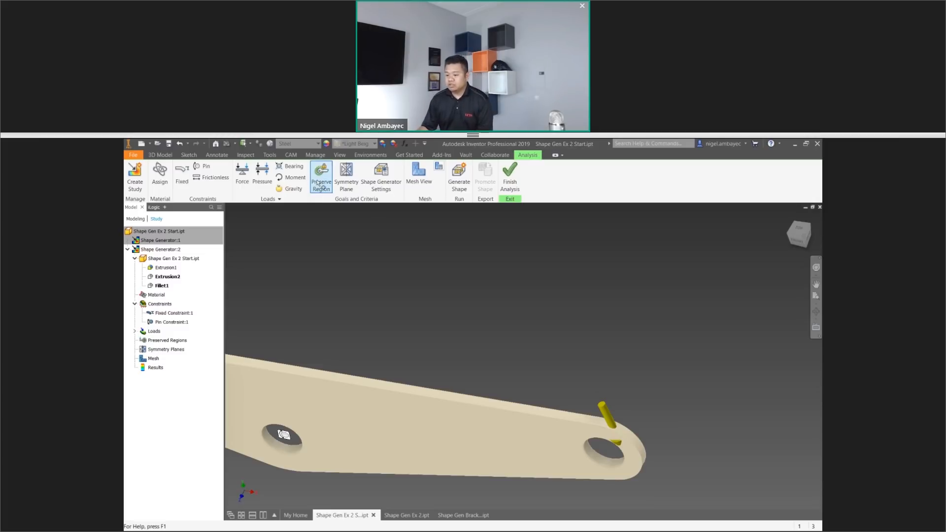
middle_click_drag(483, 295, 643, 318)
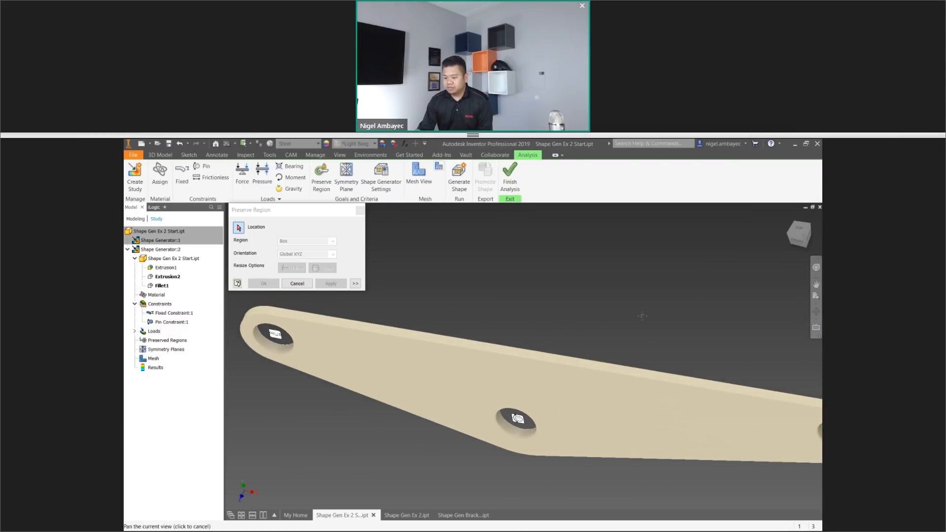
left_click(796, 242)
scroll(731, 312, "up", 3)
scroll(731, 313, "down", 5)
scroll(731, 314, "down", 5)
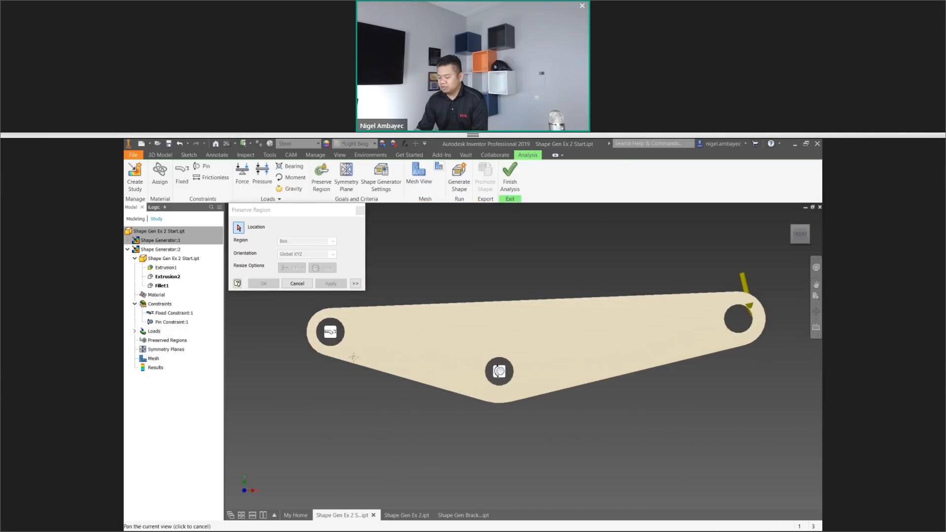
middle_click_drag(355, 372, 345, 372)
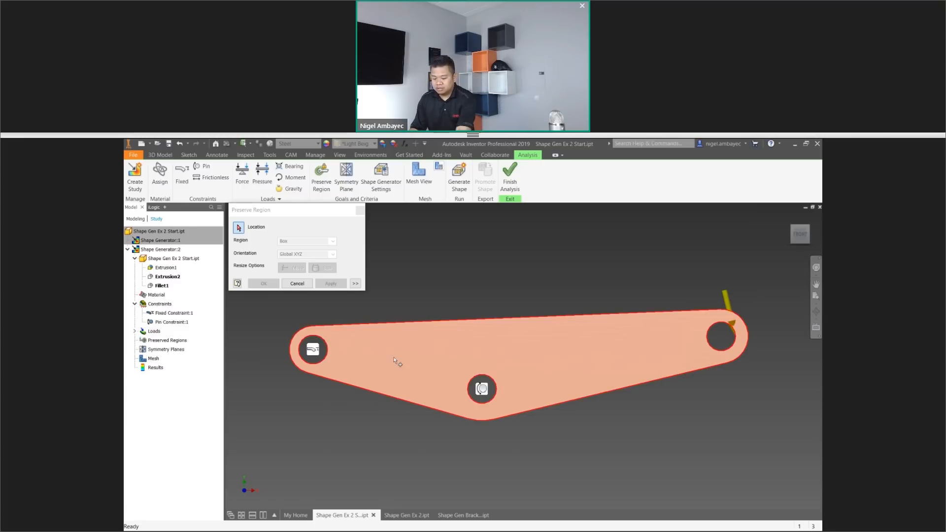
key("F6")
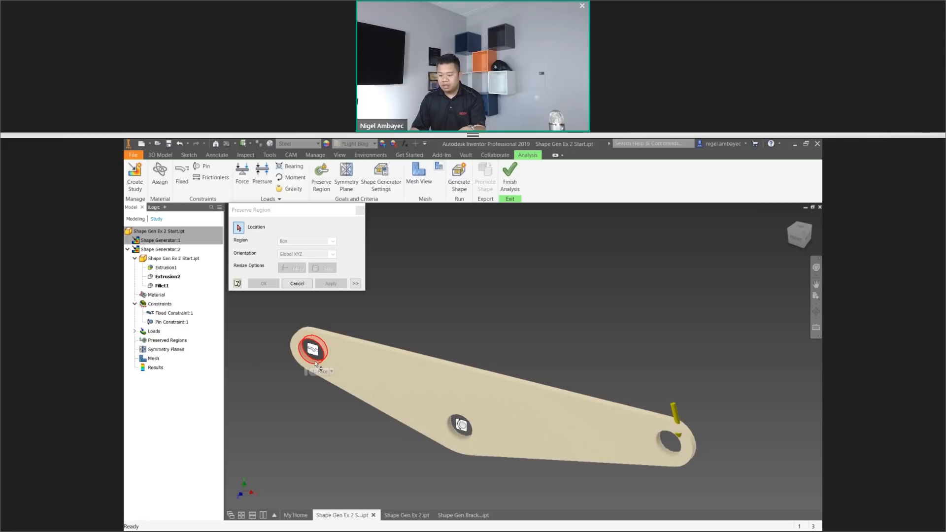
left_click(315, 364)
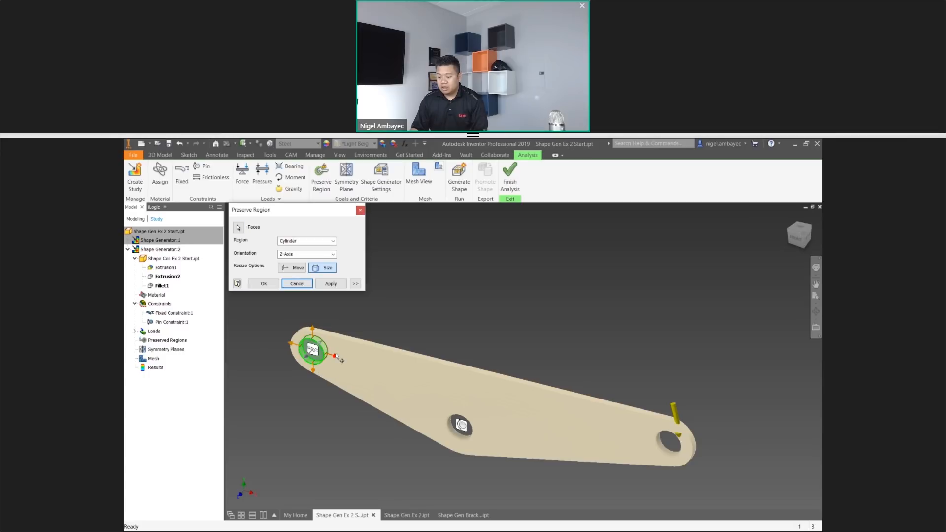
scroll(340, 364, "up", 3)
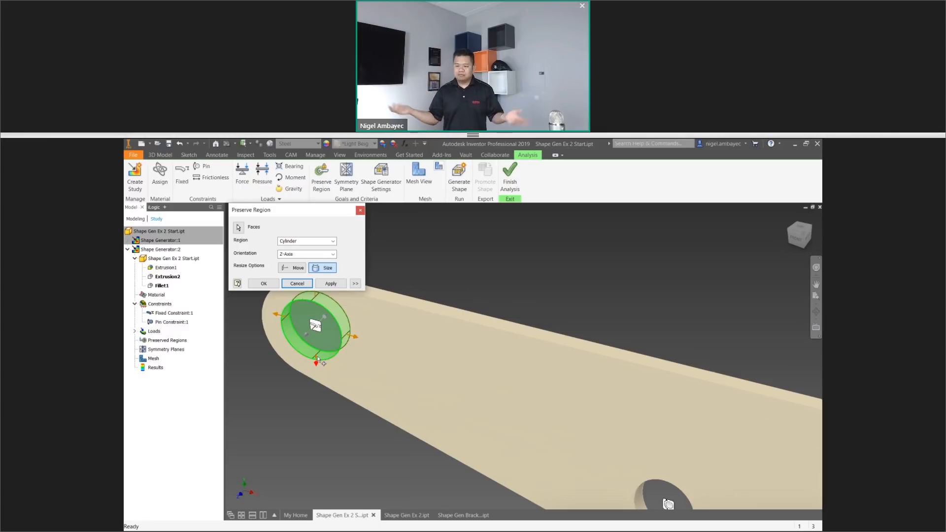
left_click_drag(317, 361, 325, 418)
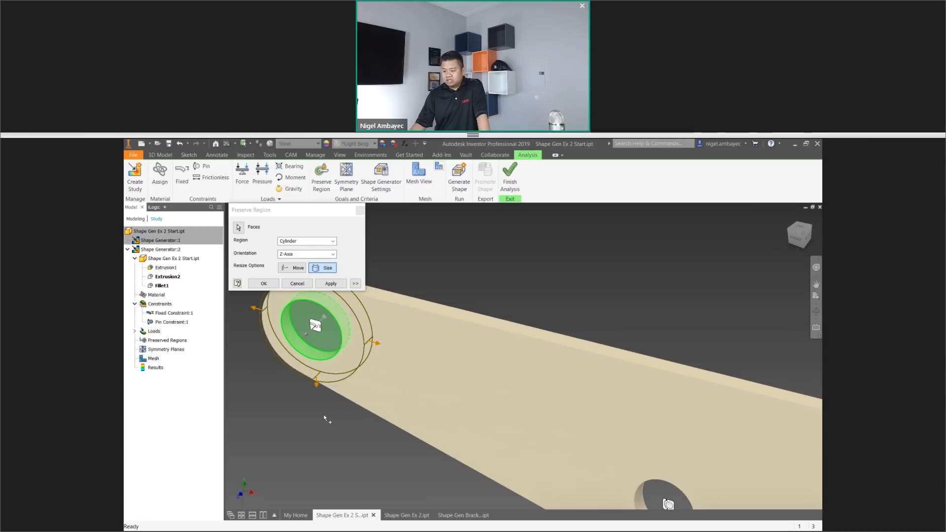
middle_click_drag(325, 418, 405, 417, "shift")
middle_click_drag(405, 417, 530, 404)
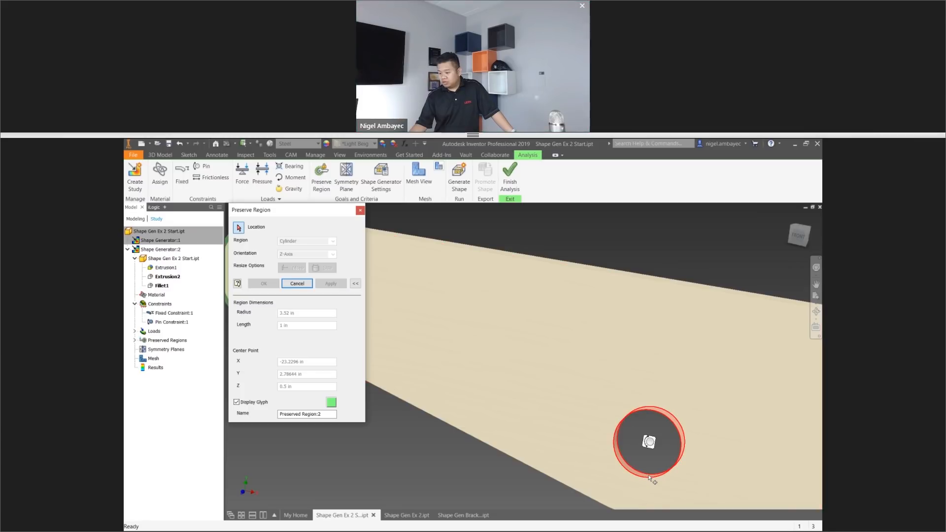
Preserve a cylindrical region around the pinned middle hole, enlarging its radius to about 4.44 in.
left_click(649, 477)
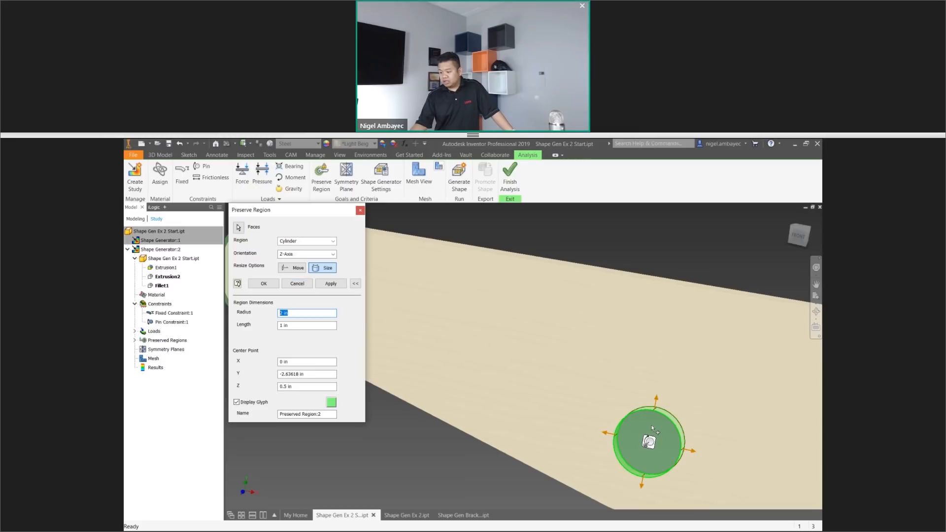
left_click_drag(656, 398, 658, 358)
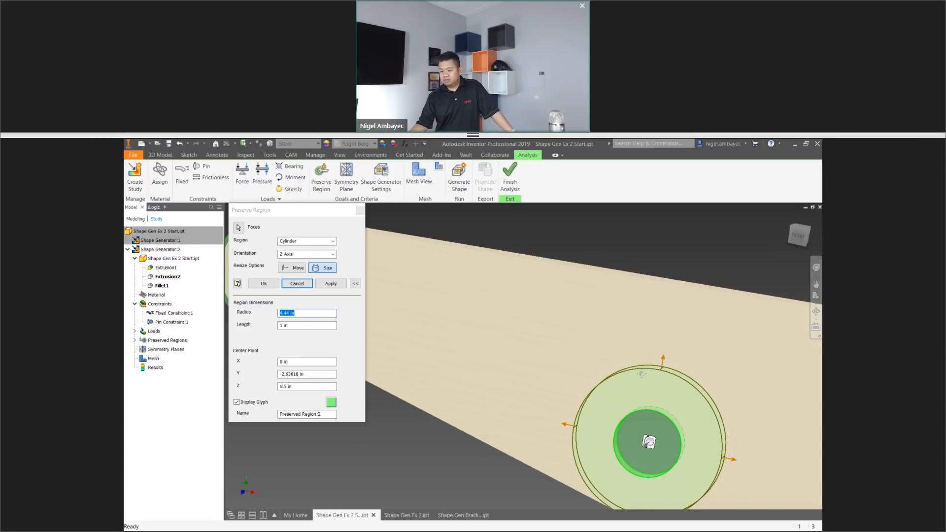
key("Return")
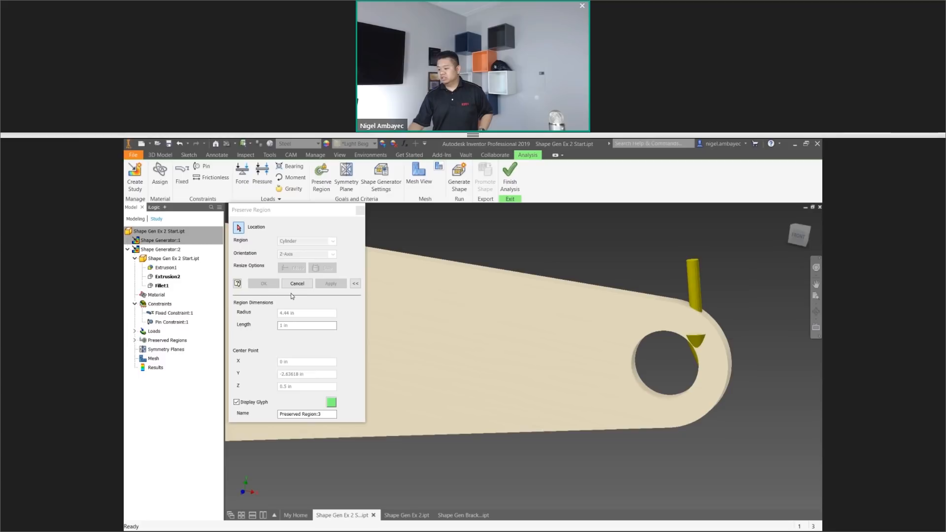
Preserve a cylindrical region around the loaded end hole, enlarging it to just past the plate's rounded end.
left_click(642, 386)
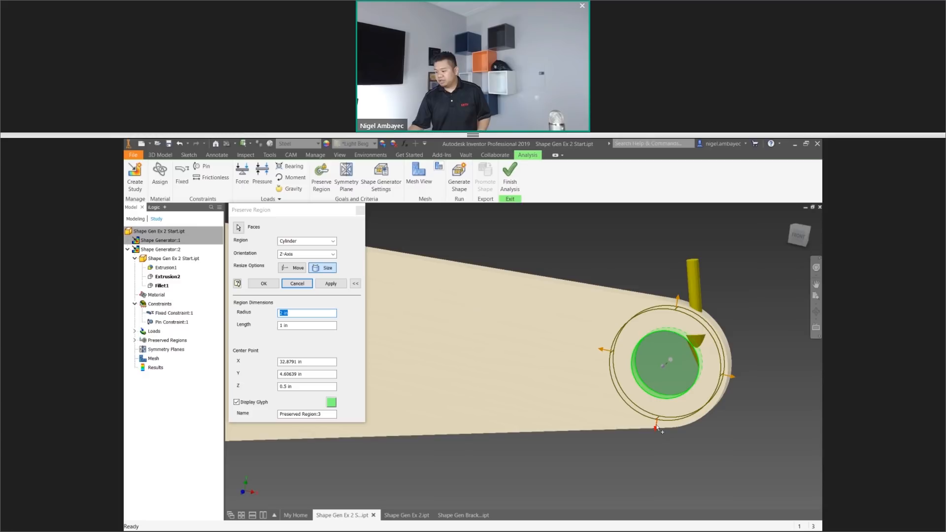
key("Return")
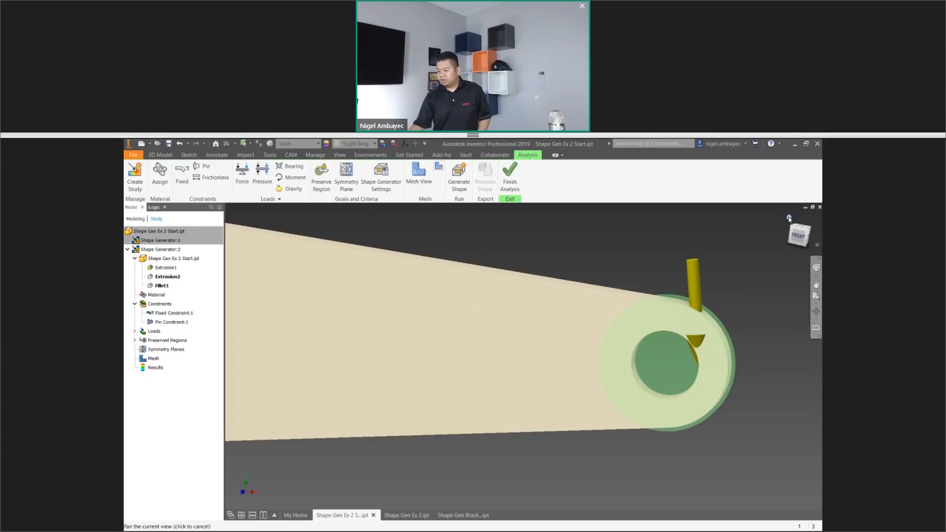
Add a symmetry plane to the study parallel to the plate's large faces, leaving the other two planes inactive.
left_click(789, 218)
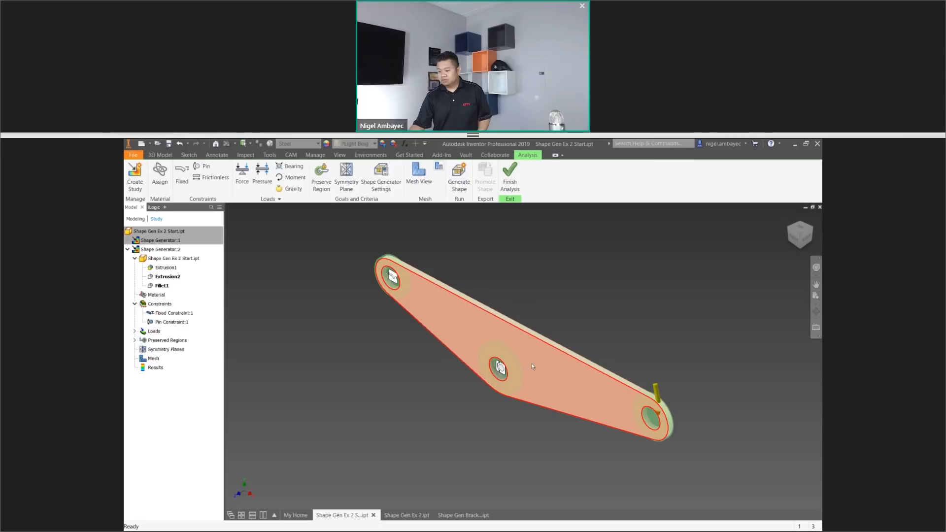
mouse_move(542, 374)
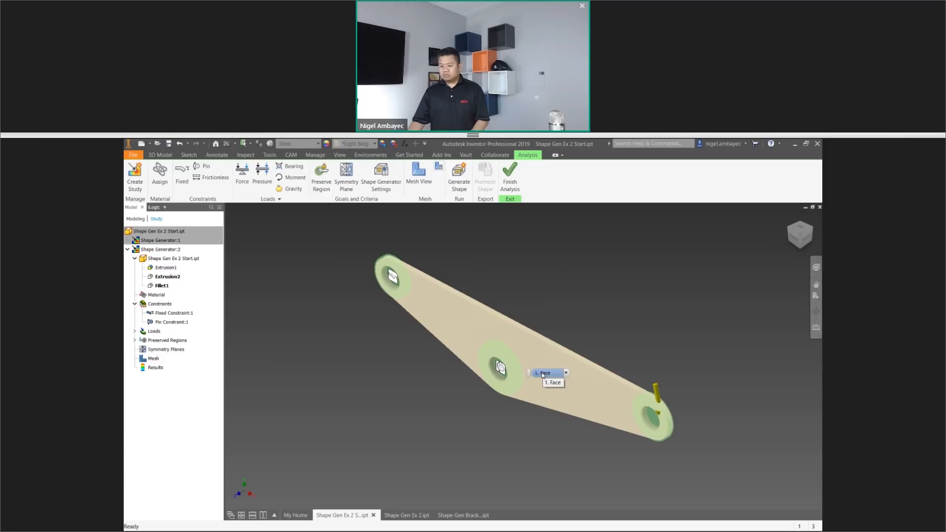
scroll(366, 222, "up", 4)
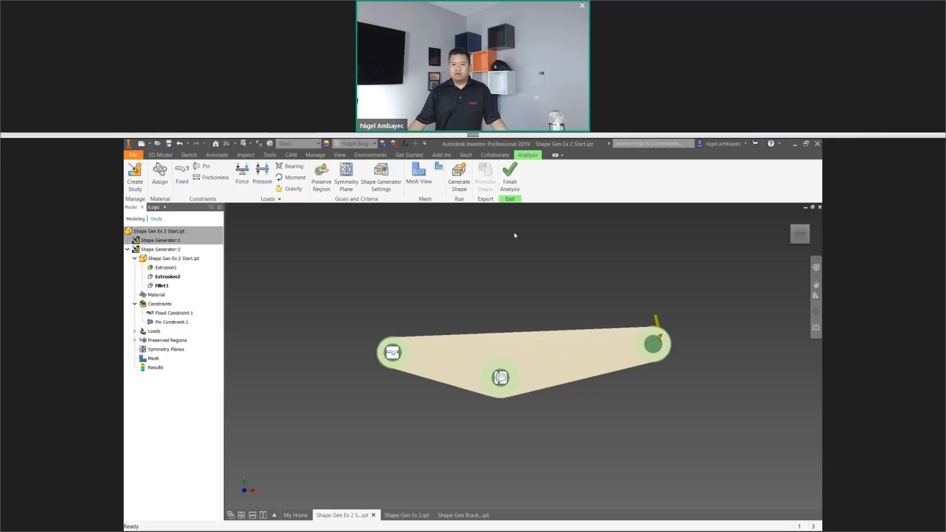
key("F5")
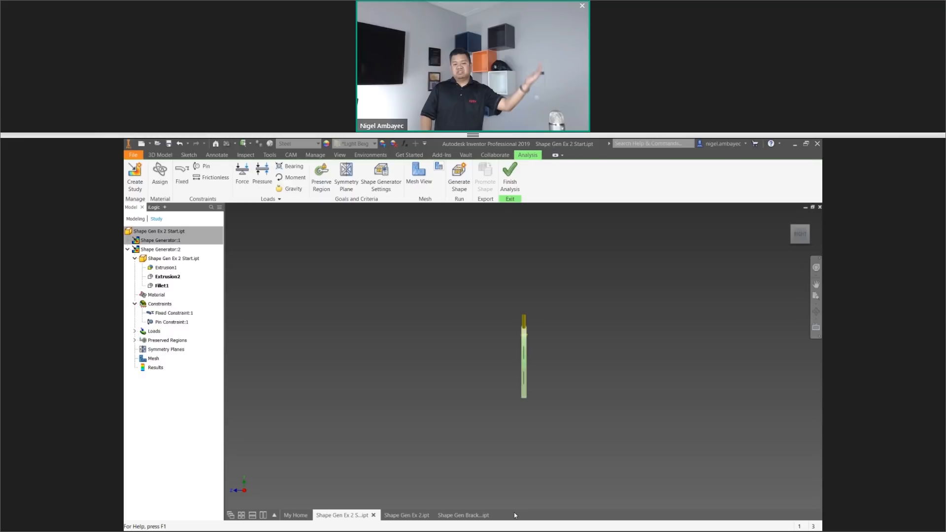
left_click(347, 183)
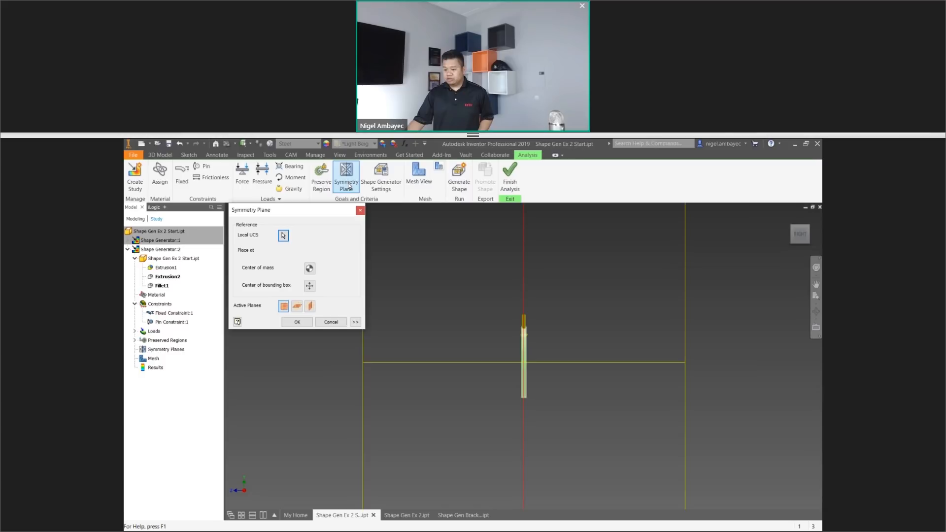
key("F6")
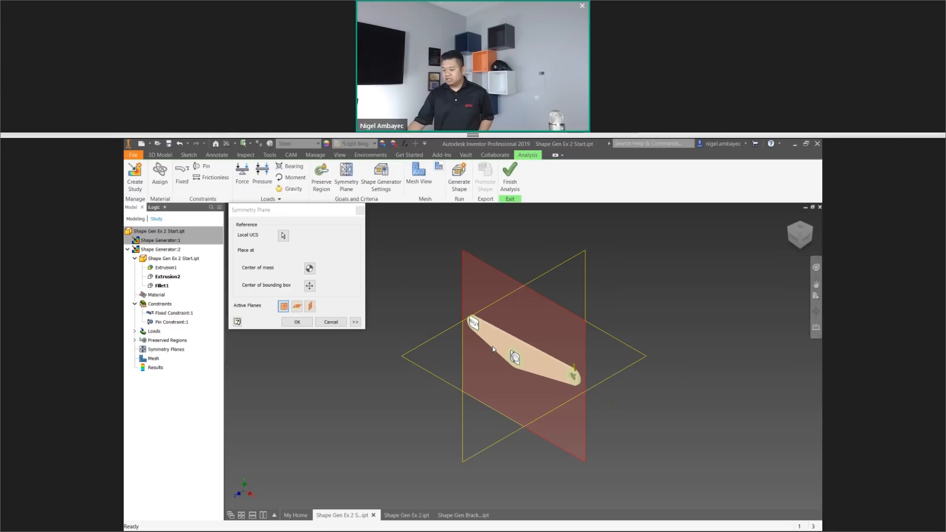
scroll(493, 349, "up", 1)
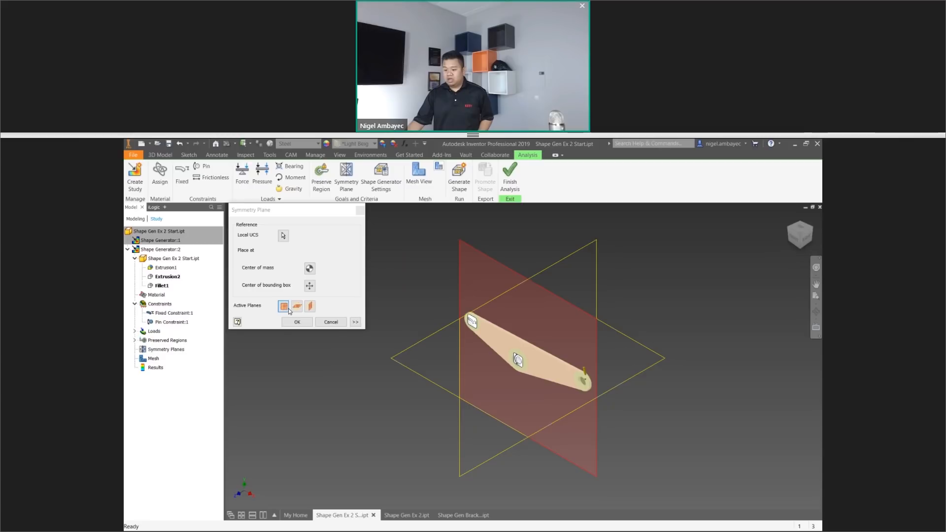
left_click(298, 308)
left_click(310, 308)
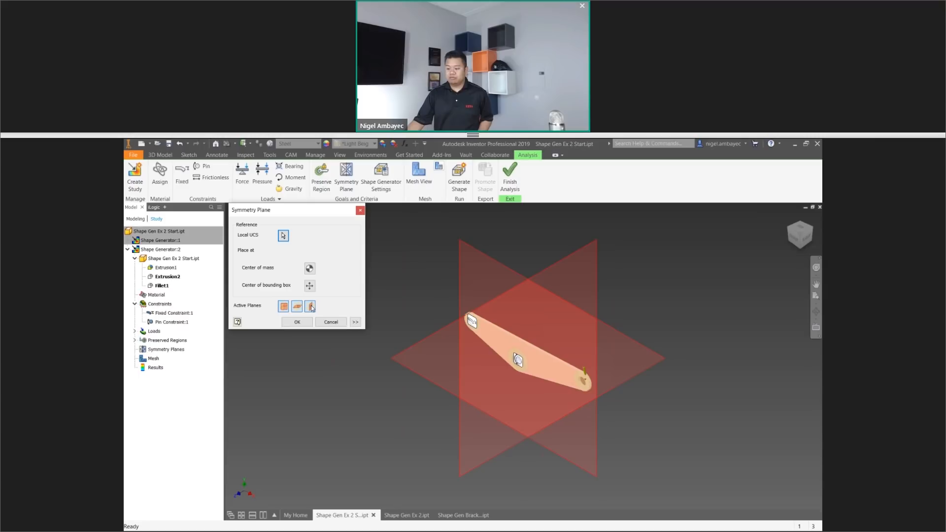
left_click(312, 309)
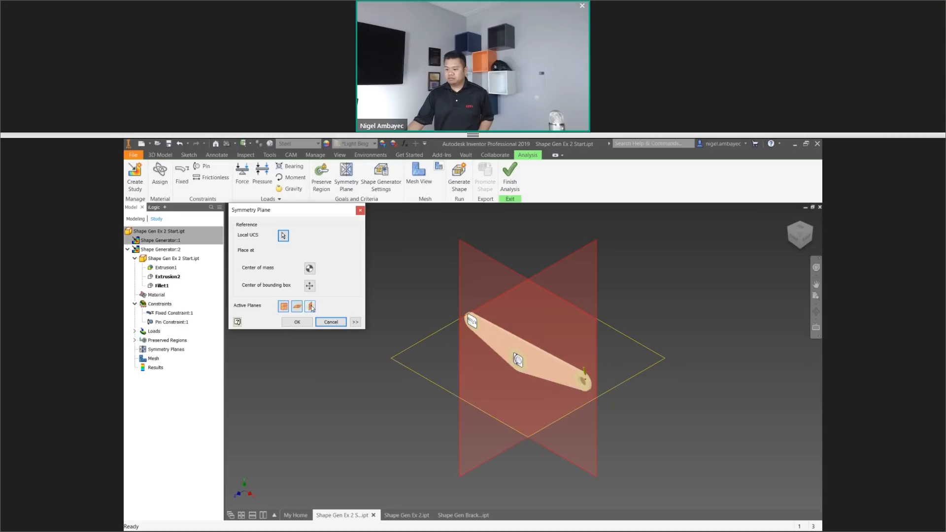
left_click(311, 308)
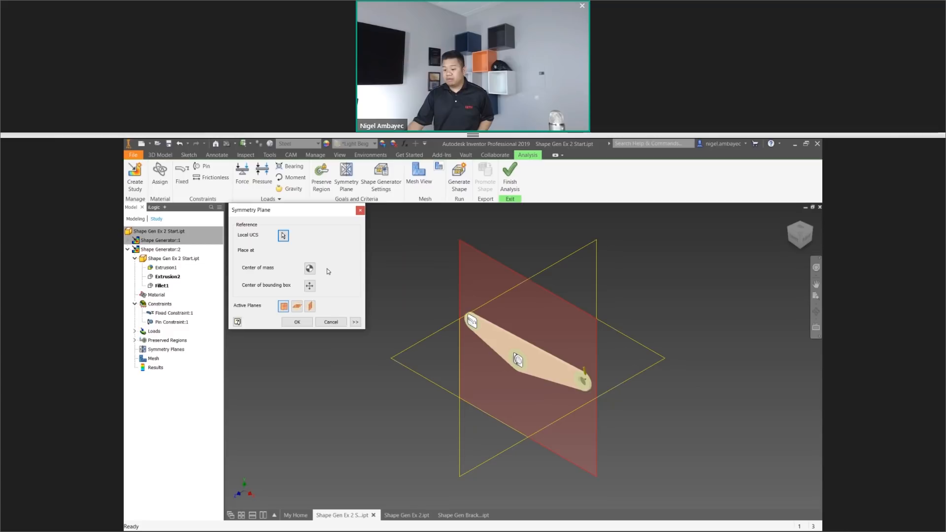
left_click(355, 321)
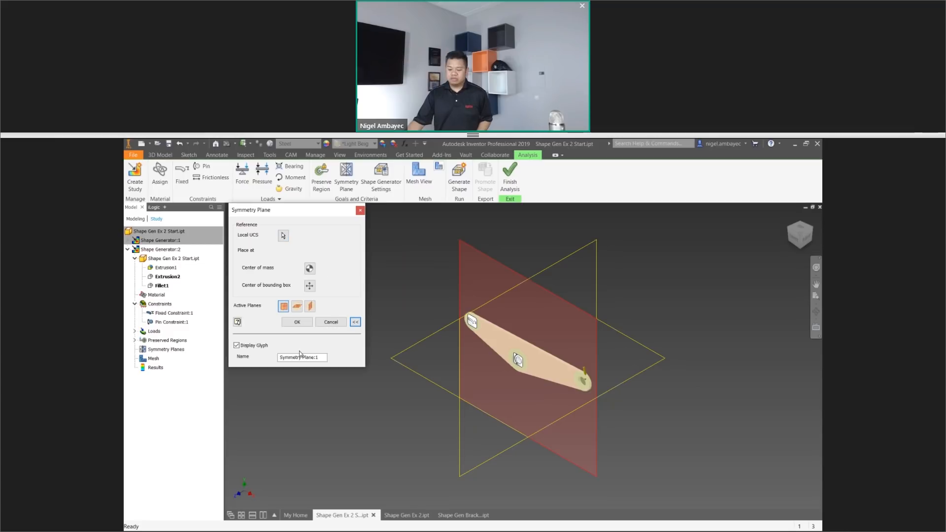
left_click(297, 322)
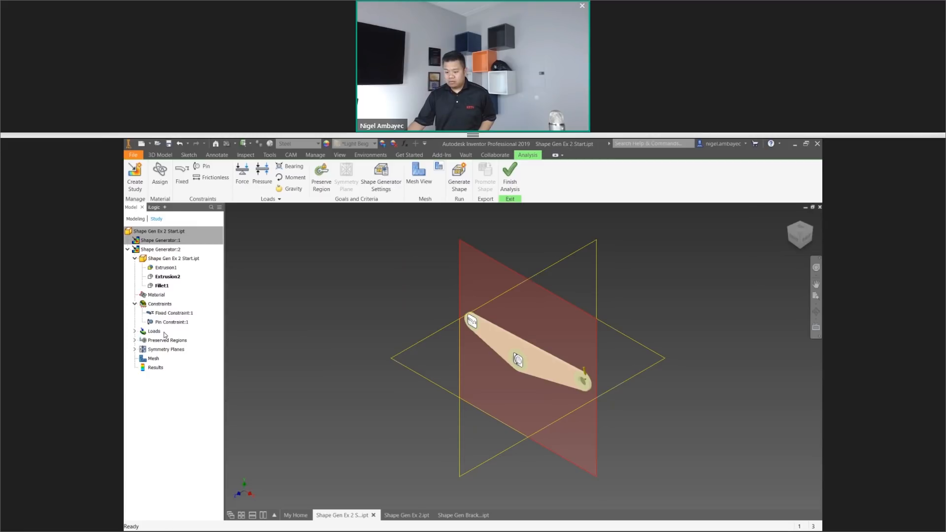
Expand the study's loads, preserved regions and symmetry planes in the model tree to review what is defined.
left_click(135, 331)
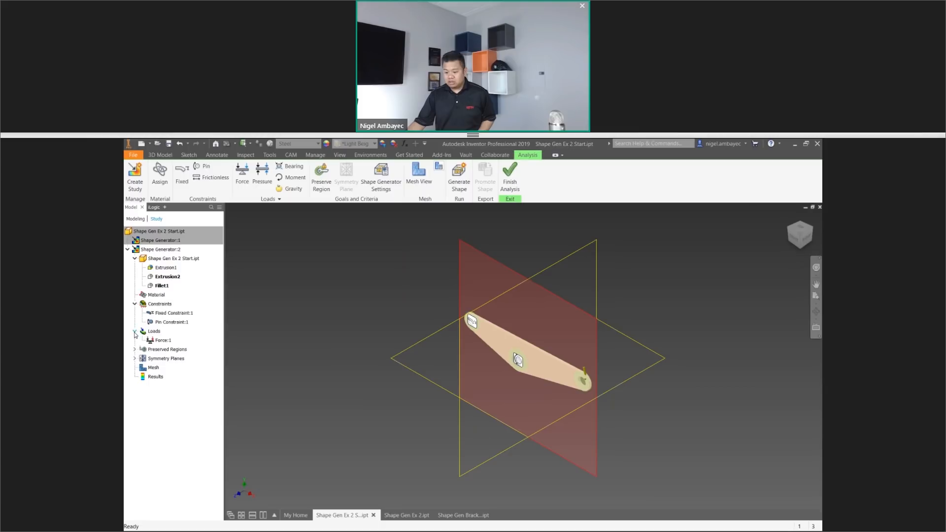
left_click(135, 349)
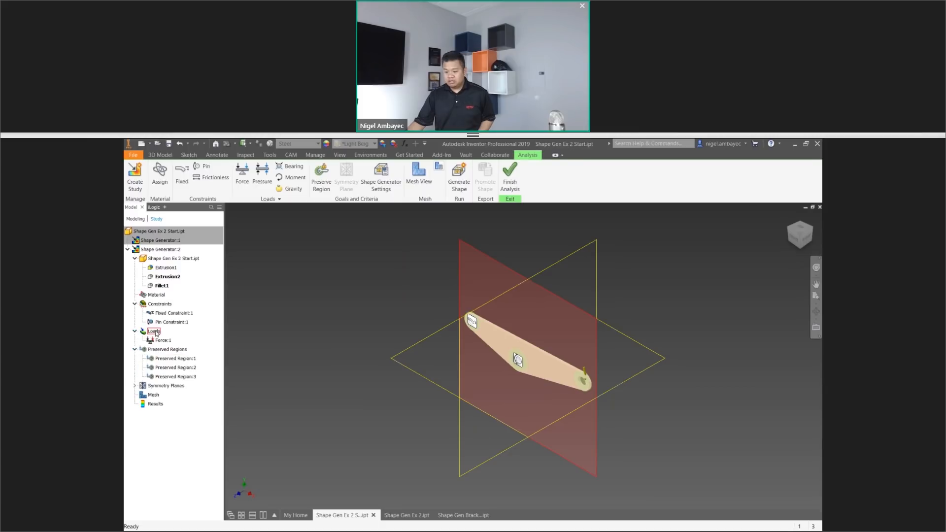
left_click(135, 386)
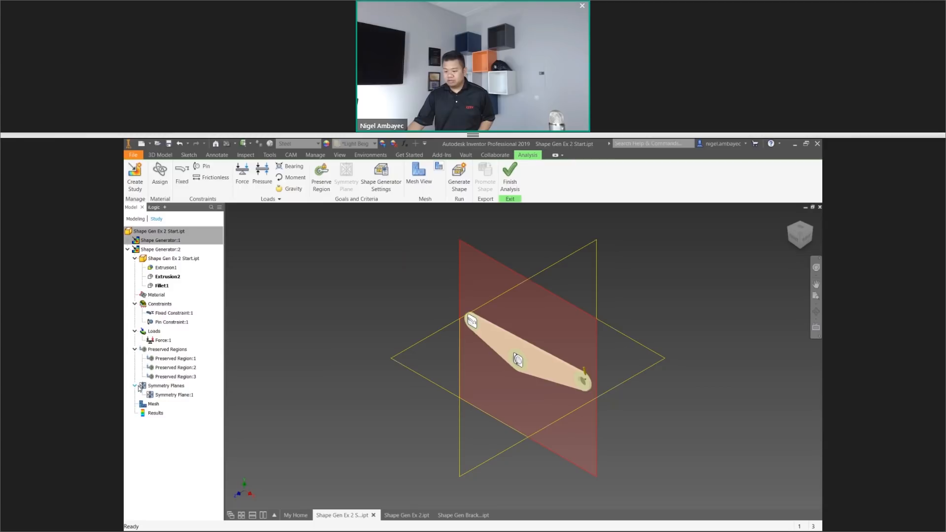
Set the Shape Generator mass target to reduce the original by 50%.
left_click(384, 180)
left_click_drag(257, 229, 372, 221)
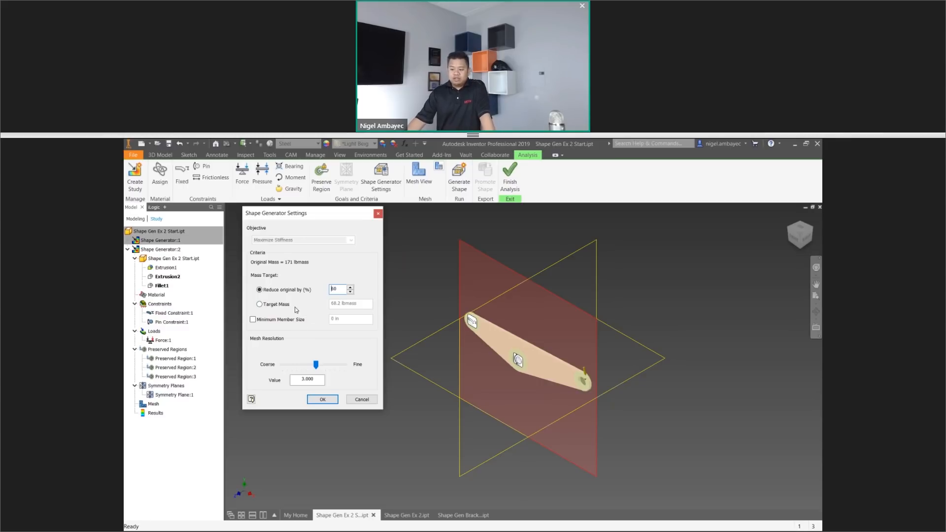
left_click(299, 293)
double_click(334, 289)
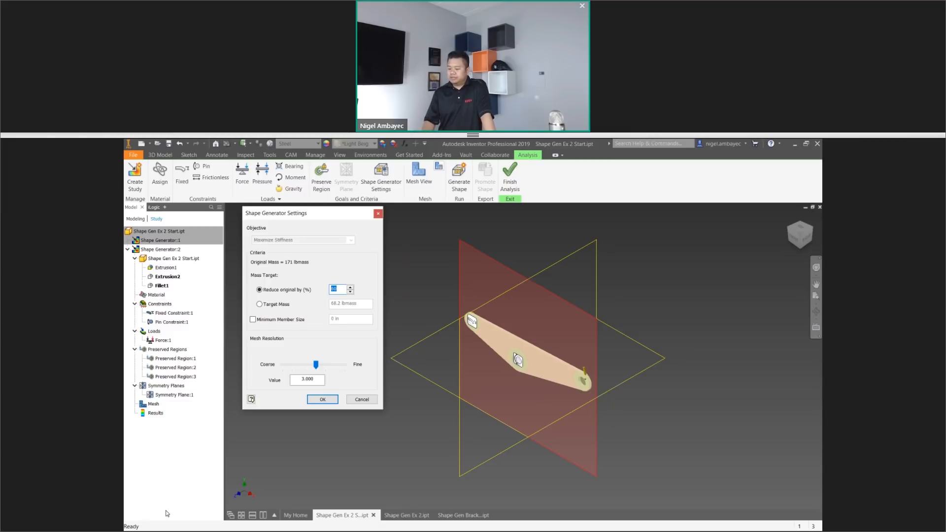
type("50")
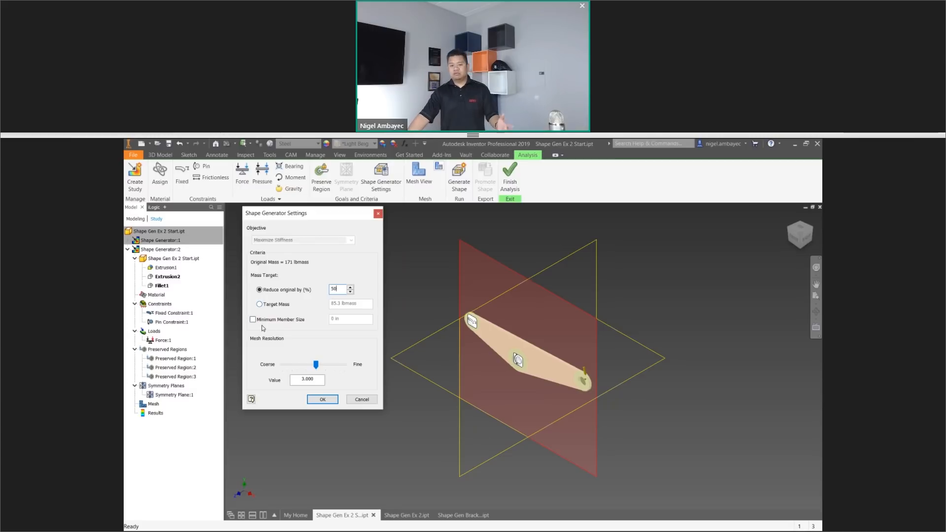
left_click(335, 401)
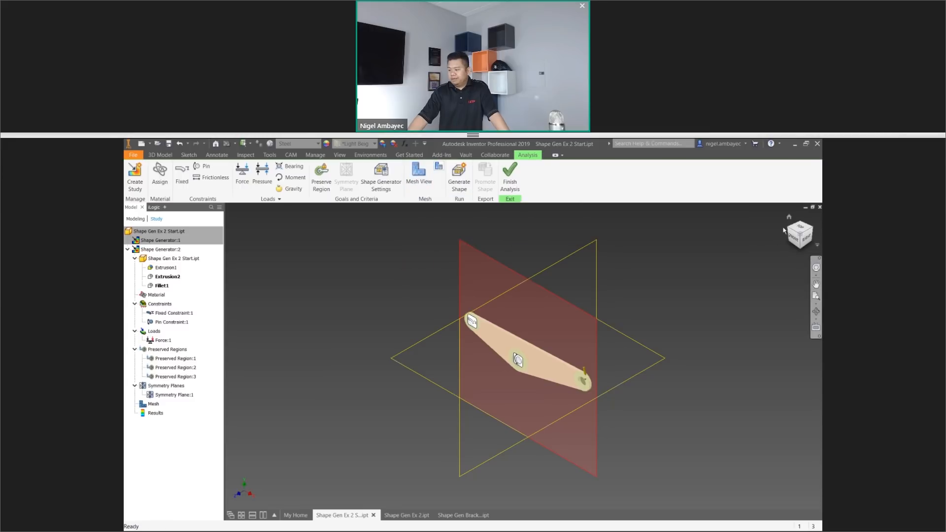
Compute and display the plate's mesh, and inspect the elements around the holes and edges.
scroll(515, 377, "up", 3)
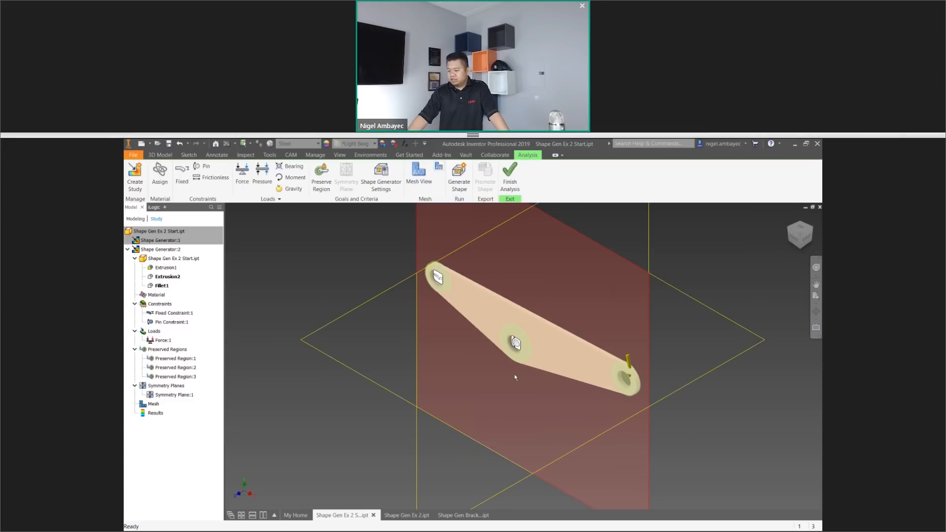
scroll(515, 378, "up", 1)
middle_click_drag(515, 377, 497, 405)
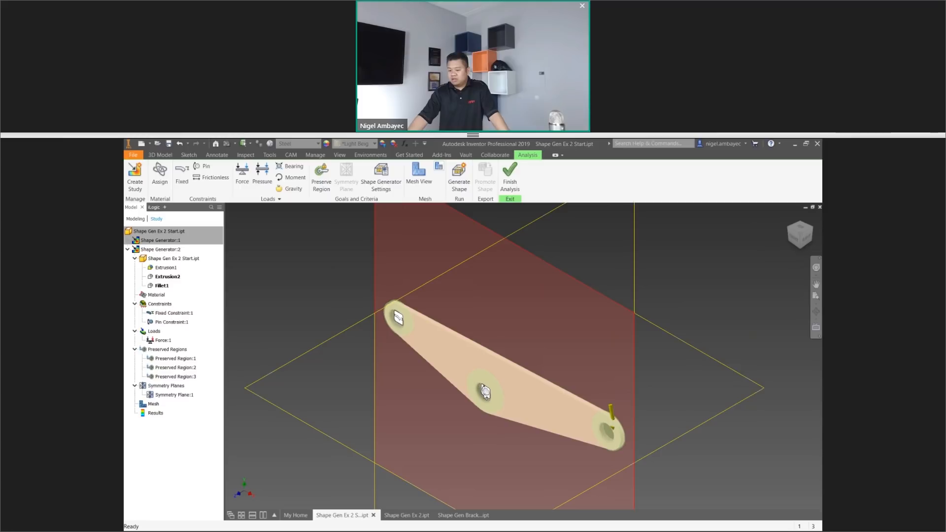
scroll(497, 404, "down", 1)
scroll(496, 386, "up", 2)
middle_click_drag(497, 386, 473, 309)
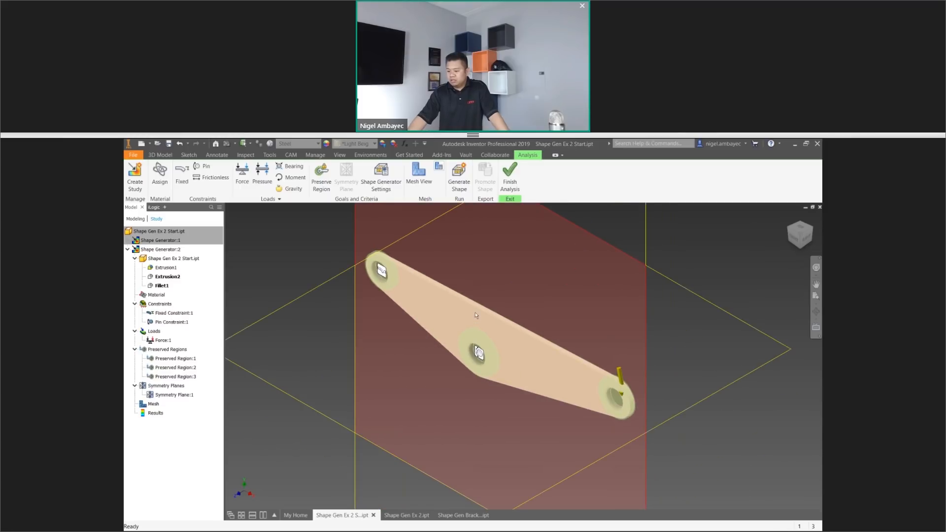
left_click(414, 189)
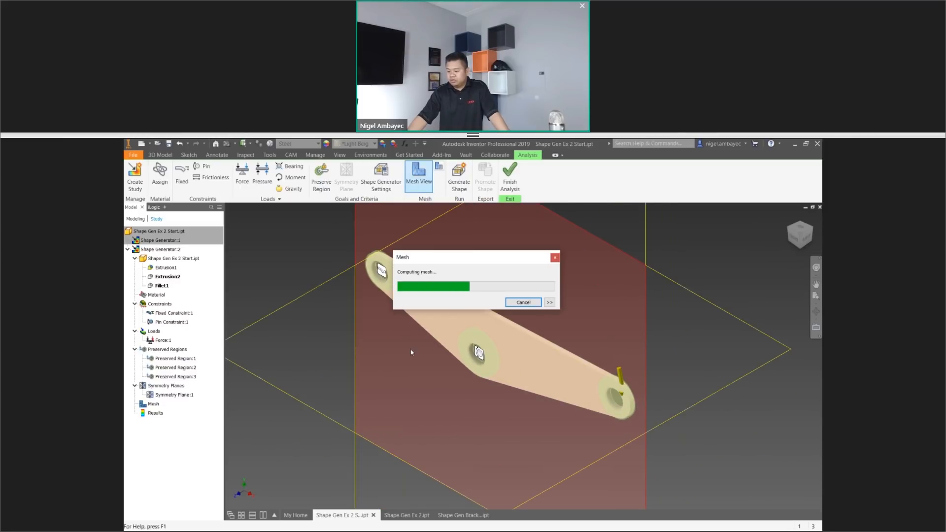
scroll(425, 329, "up", 4)
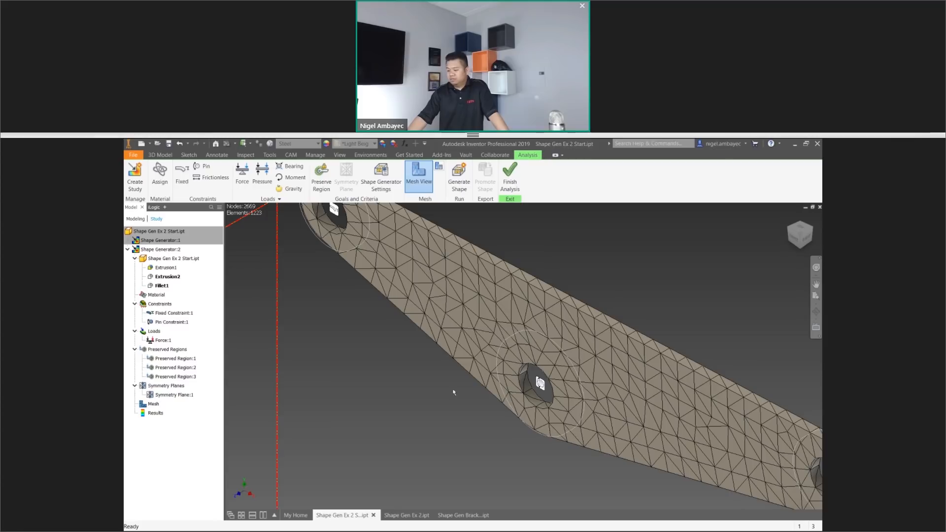
scroll(582, 377, "down", 2)
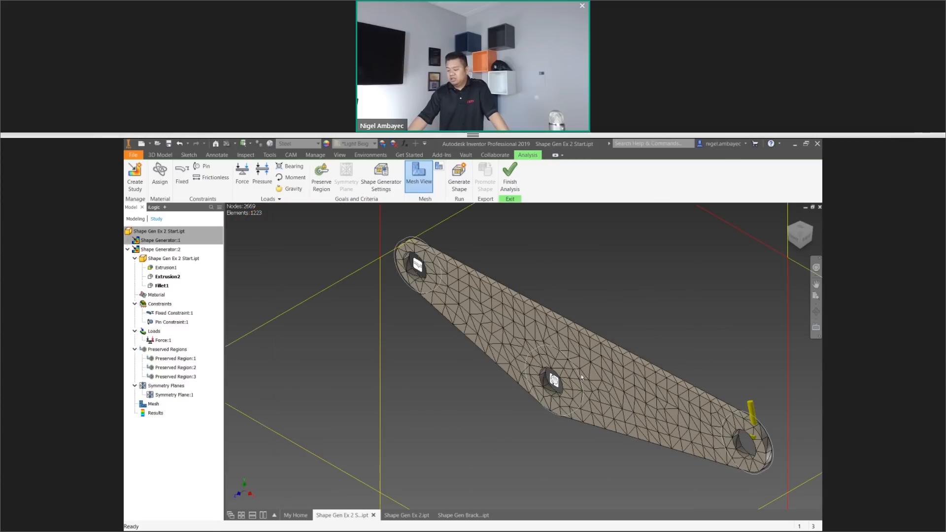
middle_click_drag(586, 381, 550, 360)
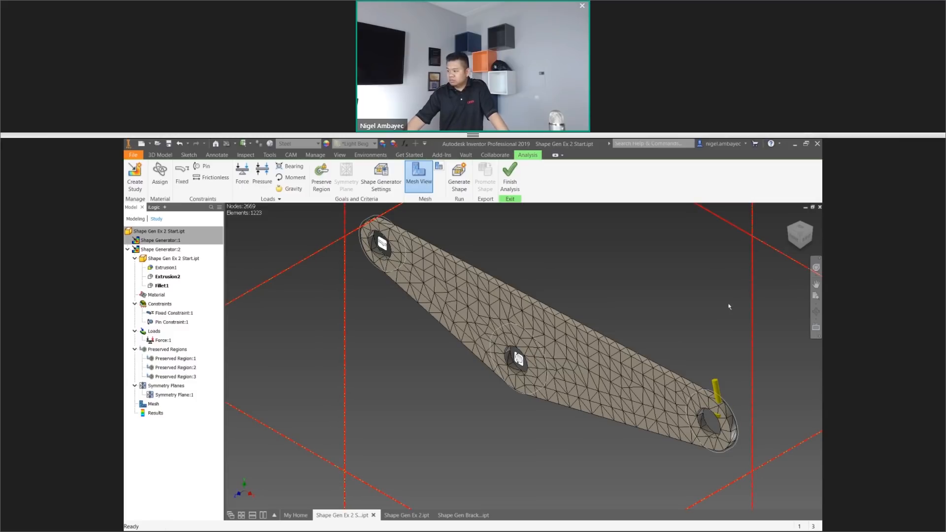
Review the mesh settings for element size, grading factor and turn angle against the displayed mesh without changing them.
left_click(439, 167)
left_click_drag(184, 249, 276, 223)
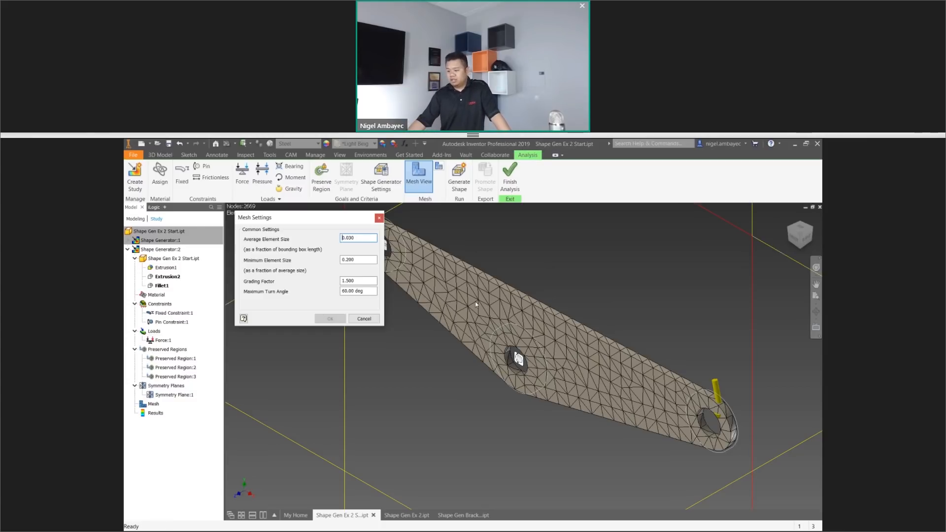
scroll(445, 296, "up", 3)
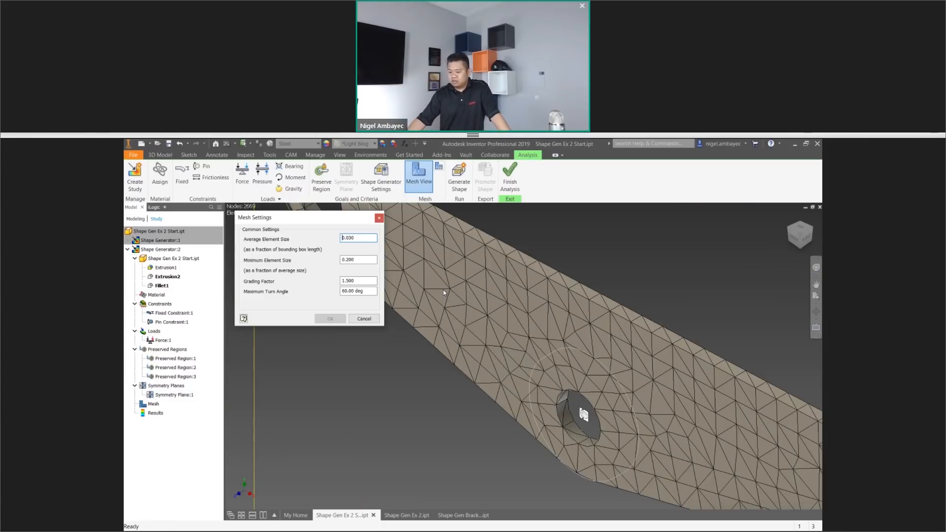
scroll(443, 290, "down", 3)
left_click(378, 218)
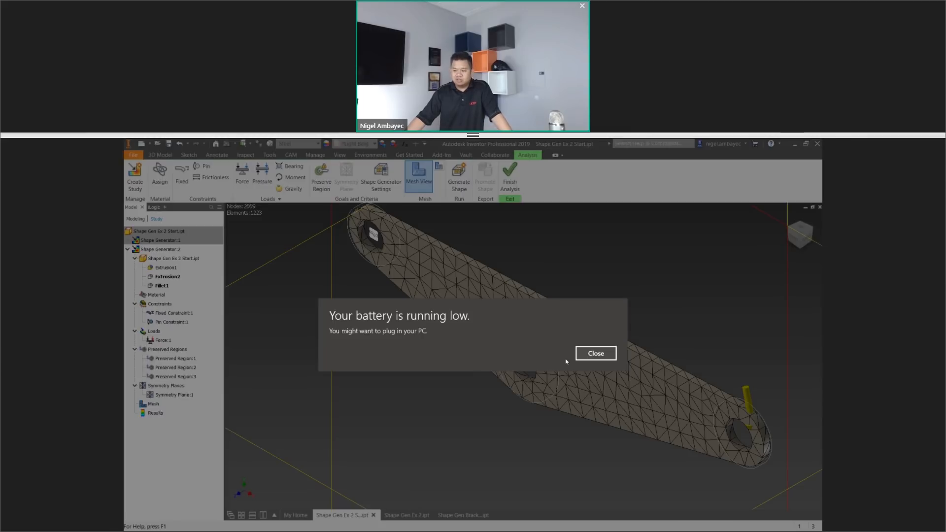
Dismiss the low-battery notice and run Generate Shape for the study.
left_click(596, 353)
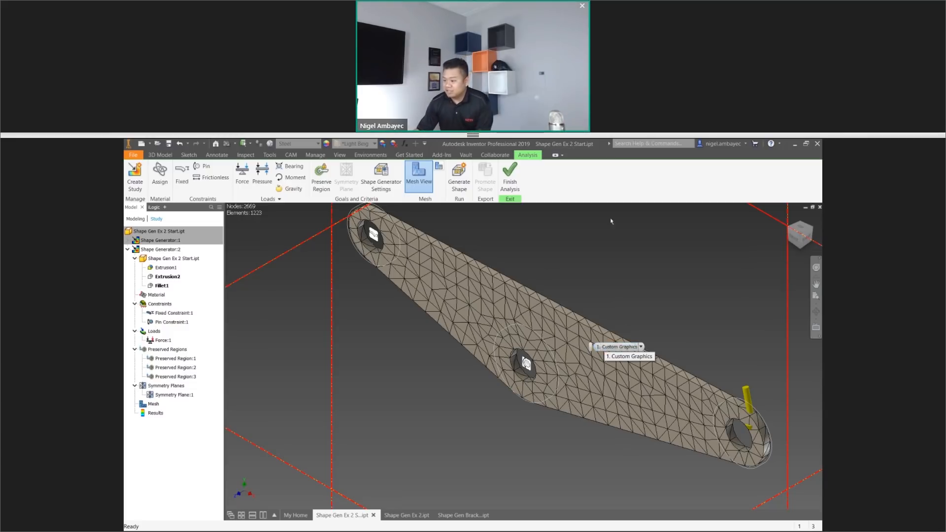
left_click(465, 182)
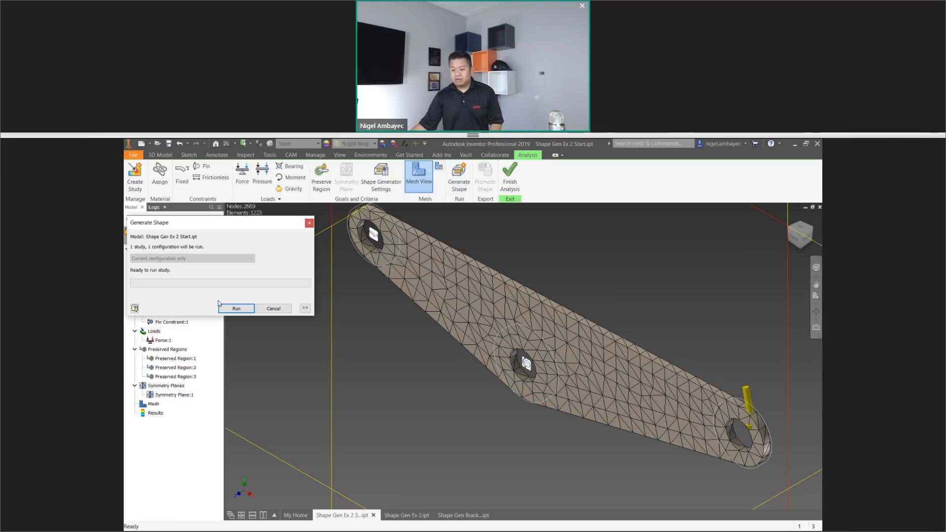
left_click(236, 309)
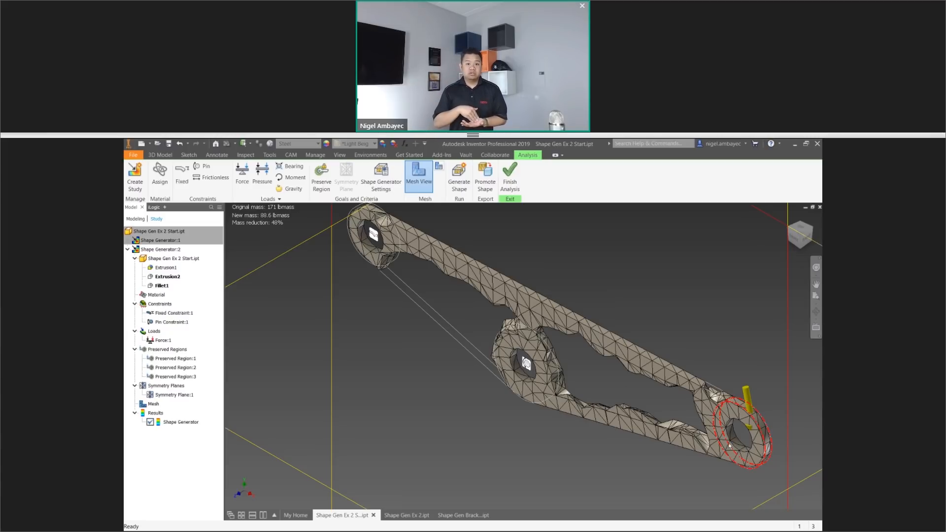
Examine the generated lever shape, from the loaded end hole to a close view around the middle hole.
mouse_move(740, 457)
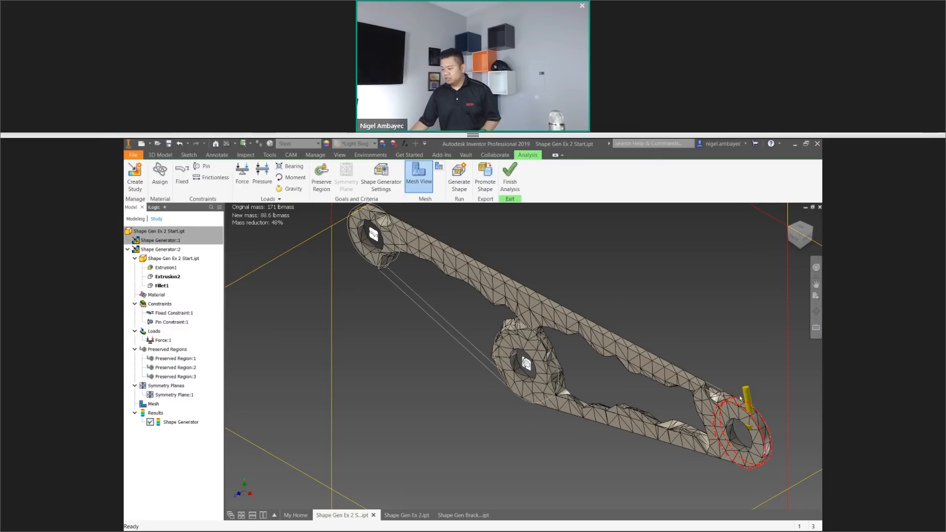
scroll(530, 404, "down", 5)
middle_click_drag(522, 433, 556, 397, "shift")
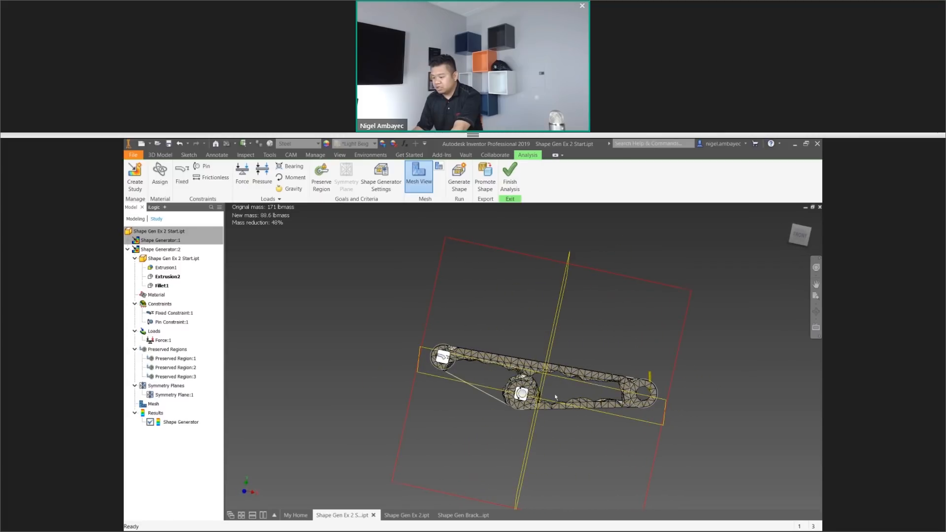
scroll(556, 397, "up", 5)
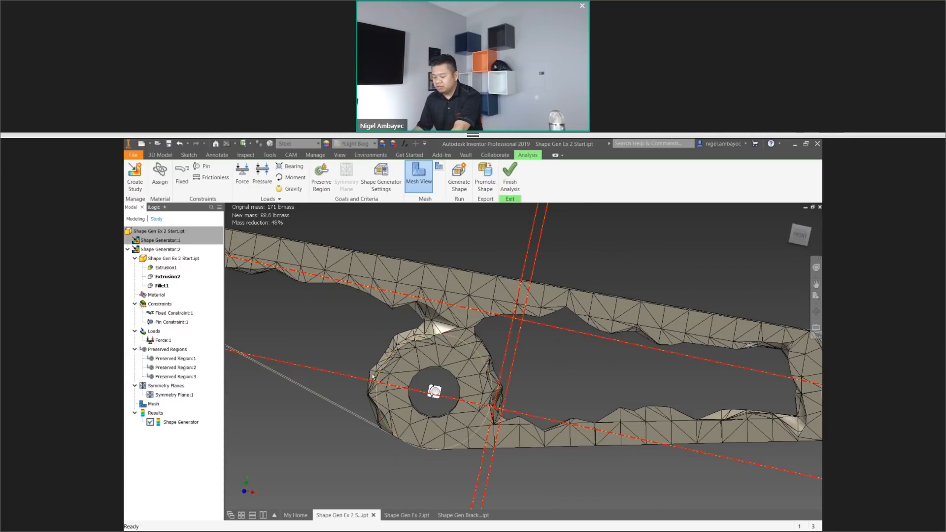
Try a finer mesh resolution of 0.5 in the Shape Generator settings without keeping the change.
scroll(345, 344, "down", 3)
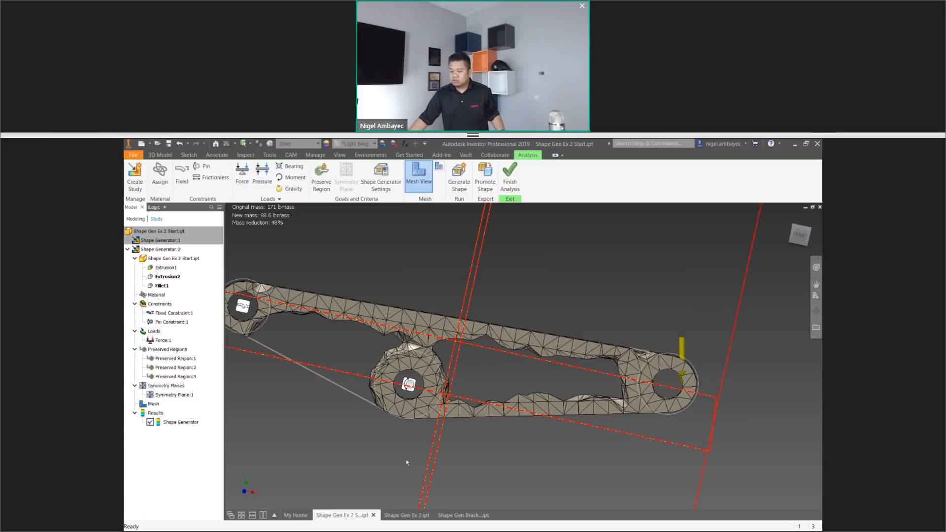
scroll(581, 295, "down", 4)
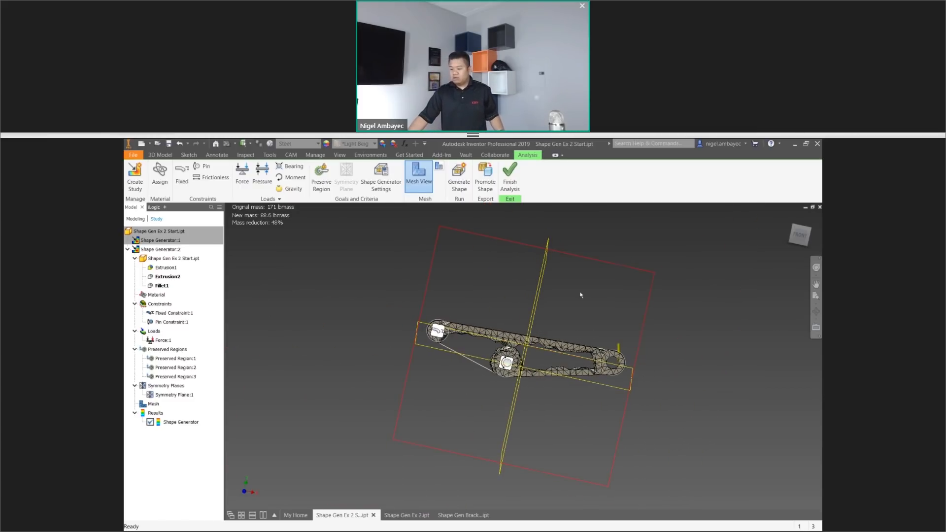
left_click(397, 186)
left_click(329, 291)
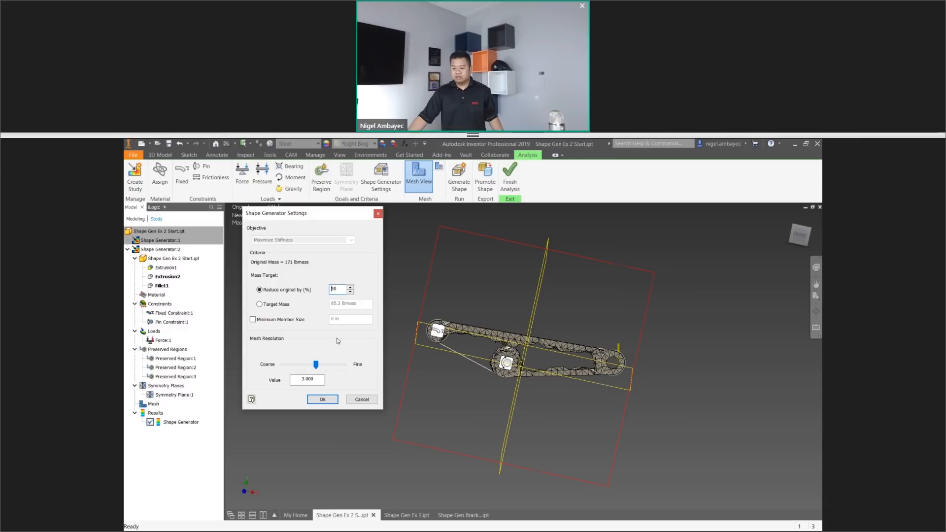
left_click(340, 367)
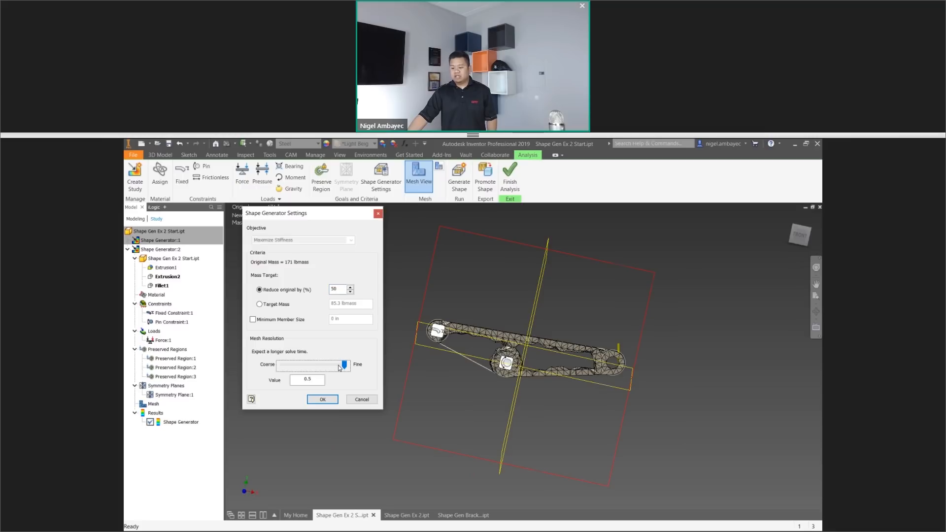
left_click(357, 402)
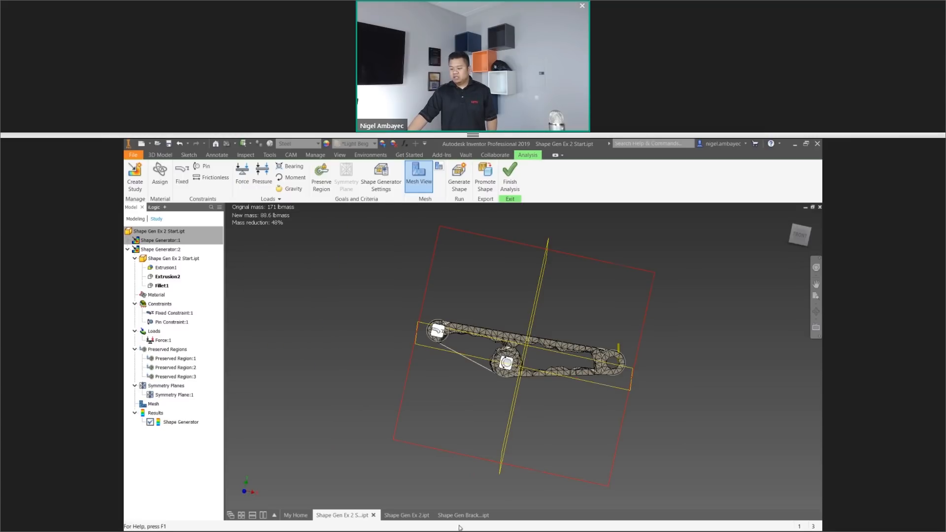
Switch to the finished example Shape Gen Ex 2.ipt and make its promoted Shape Gen Ex 2 mesh visible.
left_click(412, 518)
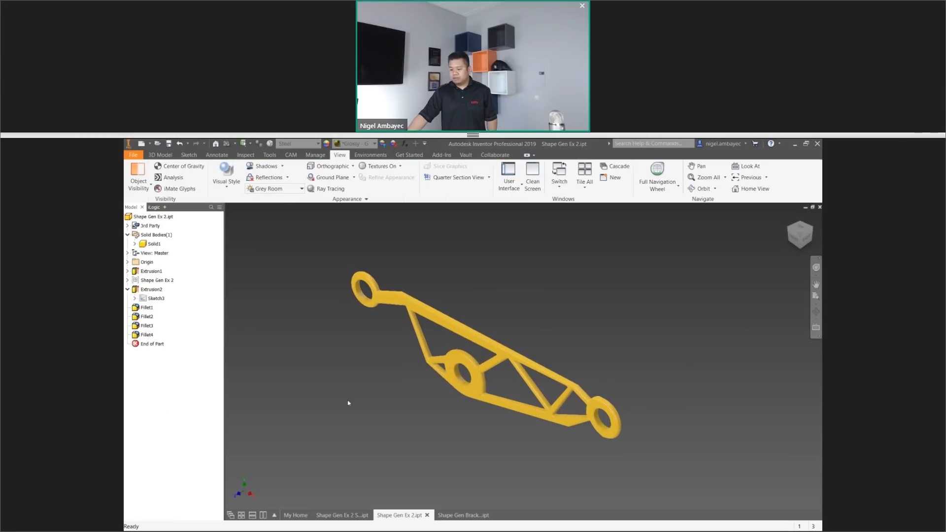
right_click(160, 283)
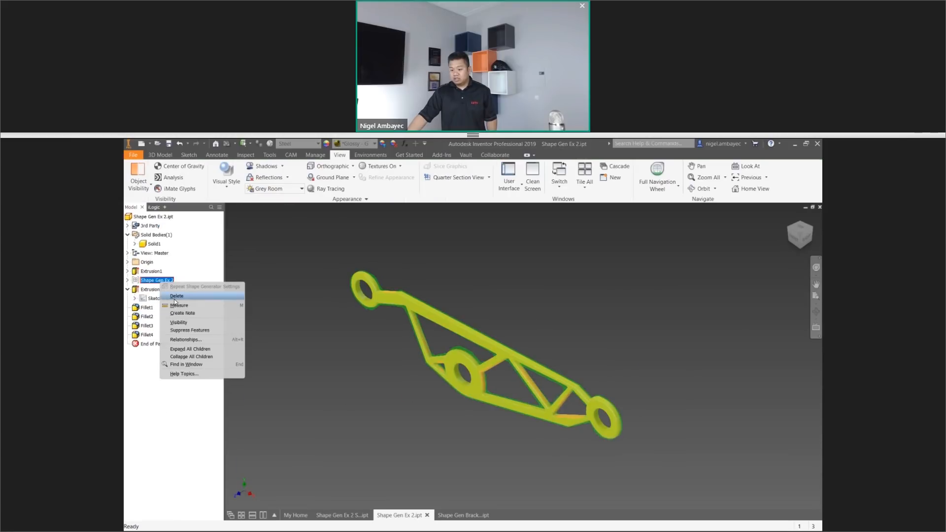
left_click(190, 323)
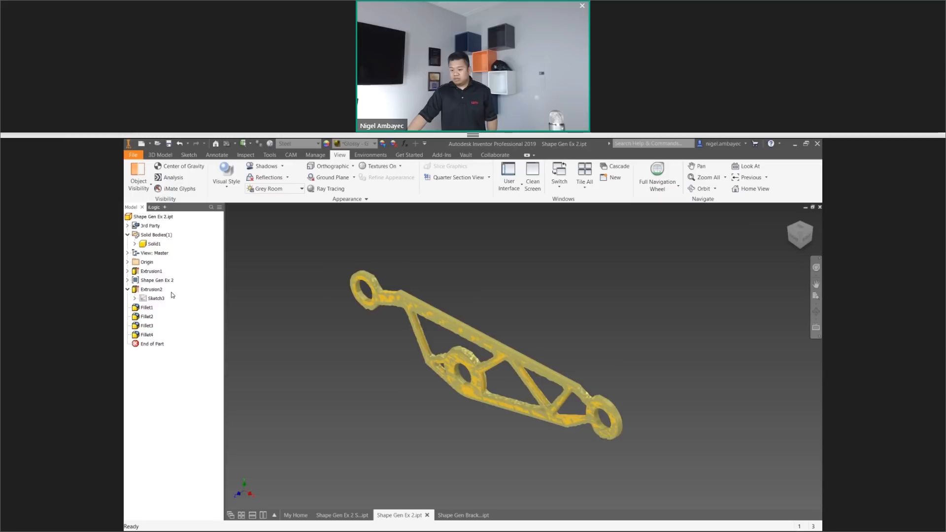
right_click(153, 218)
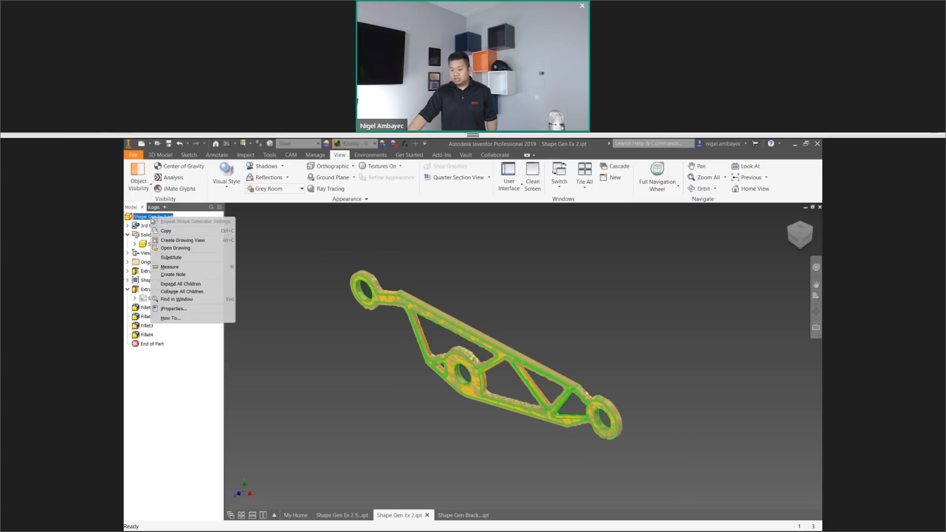
Set the example part's visual style to Wireframe and view it squarely from the front.
left_click(226, 175)
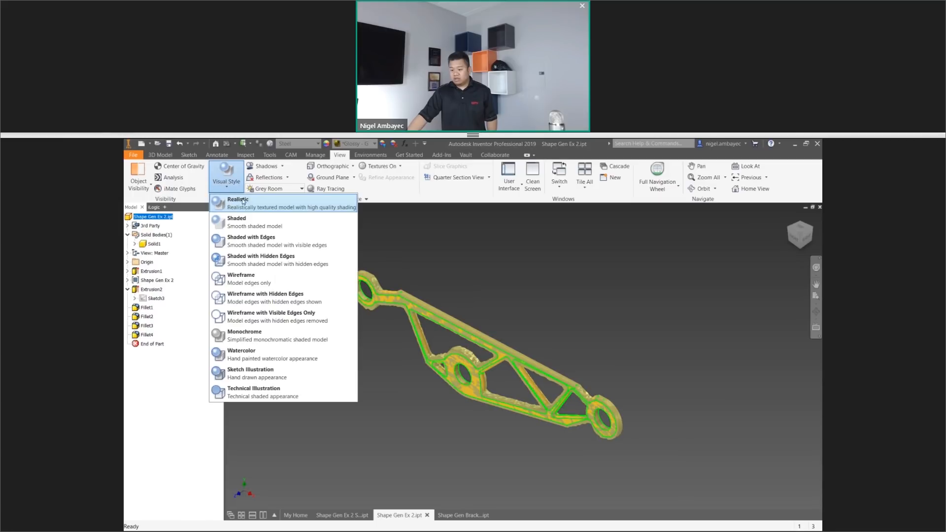
left_click(251, 277)
scroll(485, 355, "up", 5)
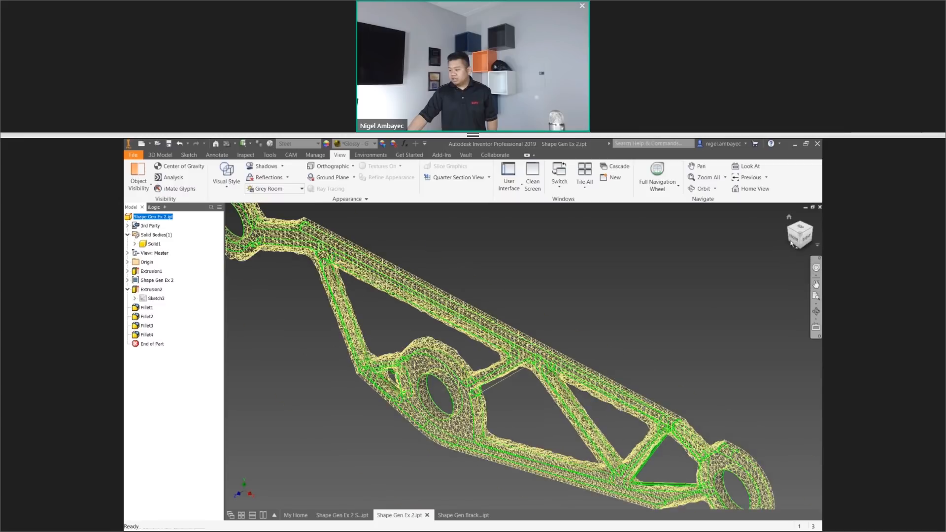
left_click(792, 241)
middle_click_drag(555, 352, 586, 356)
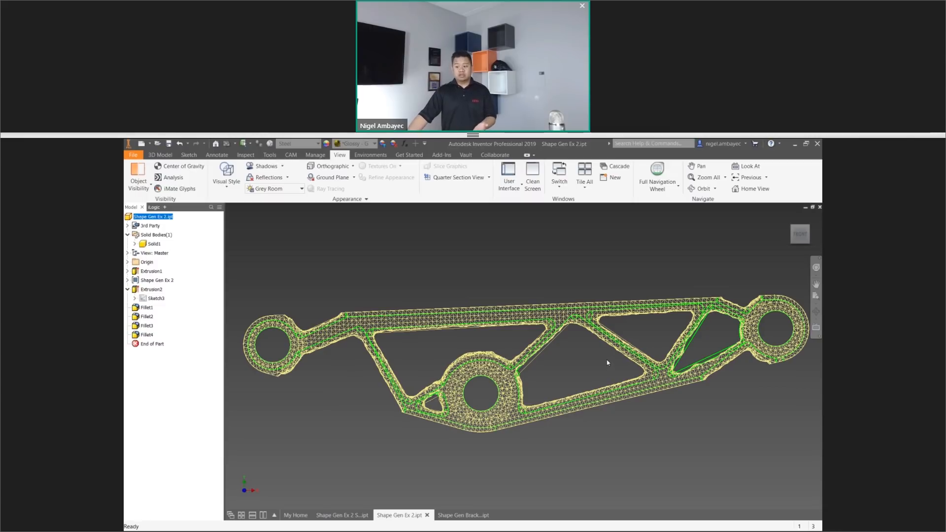
Return to the Shape Gen Ex 2 Start.ipt study and promote the generated shape to the current part file.
left_click(453, 515)
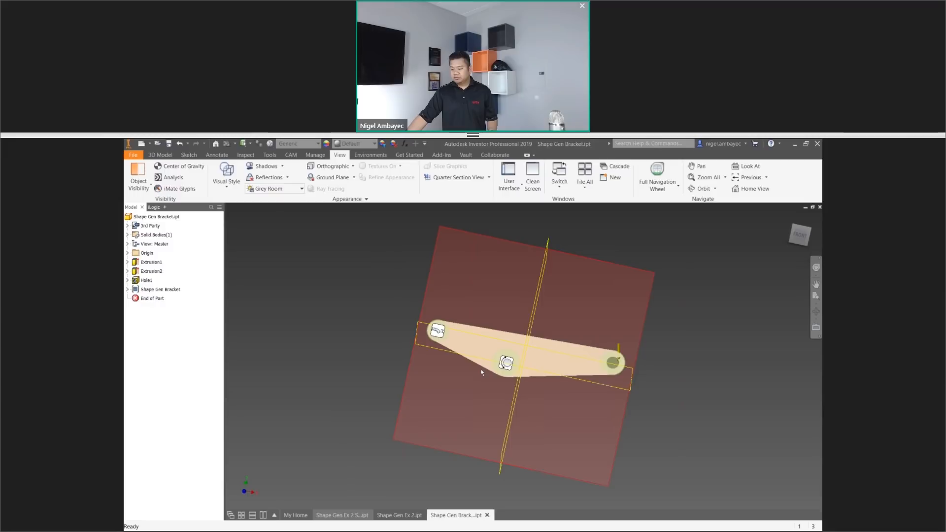
middle_click_drag(365, 393, 349, 401)
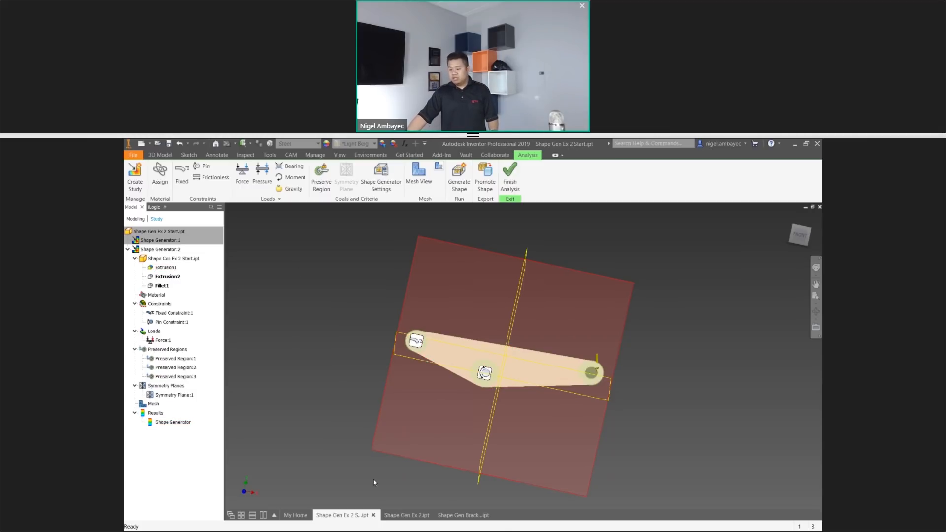
left_click(394, 518)
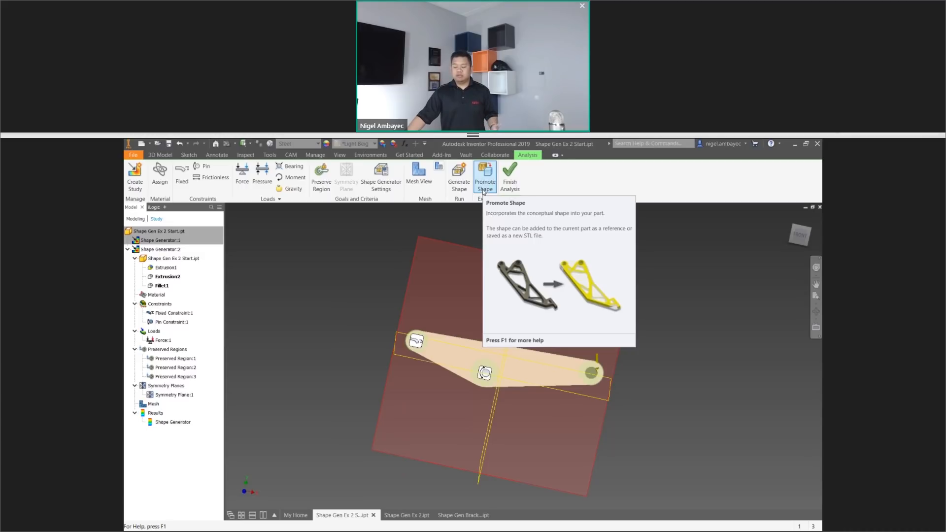
left_click(483, 186)
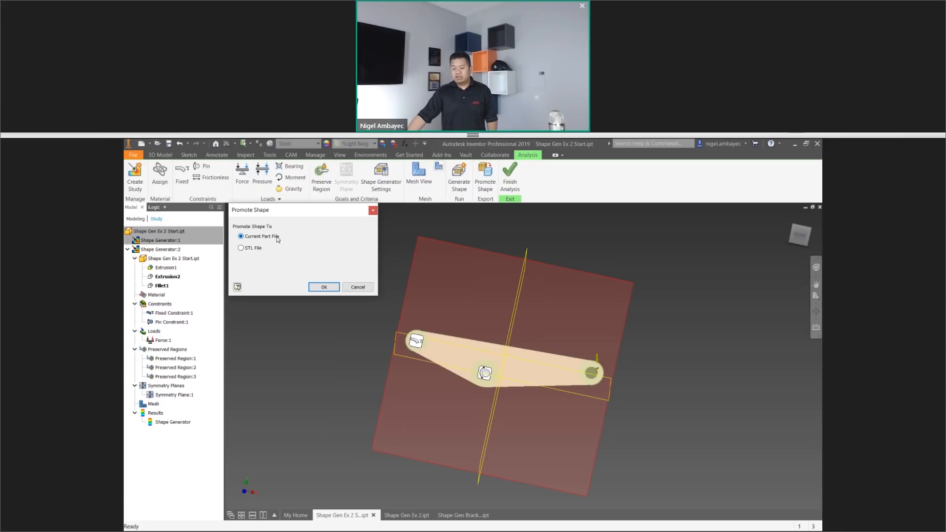
left_click(324, 287)
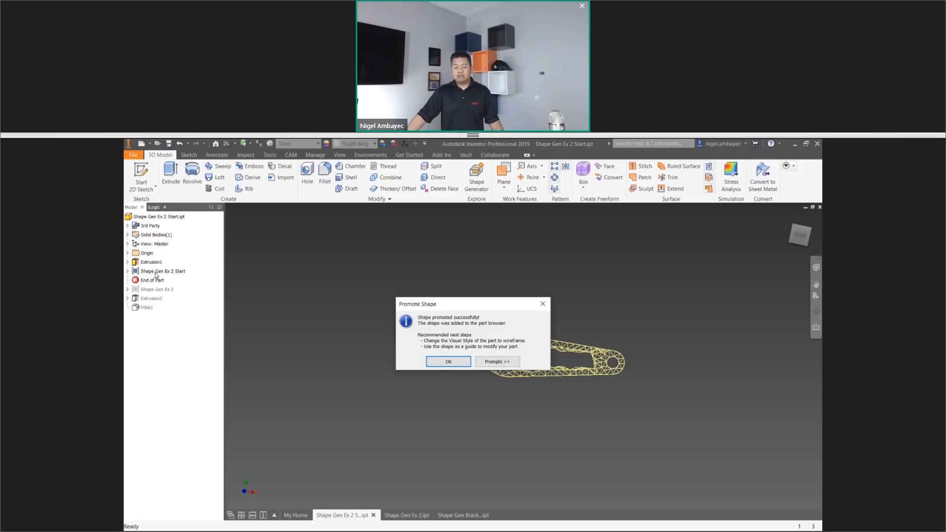
left_click(450, 360)
Start a new 2D sketch on the front face of the plate from Extrusion1.
scroll(529, 333, "down", 3)
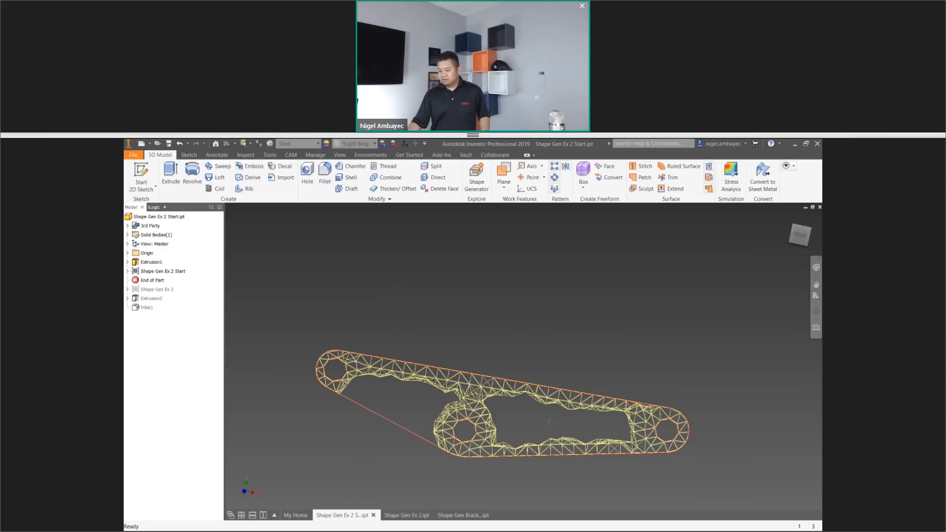
middle_click_drag(550, 424, 513, 340)
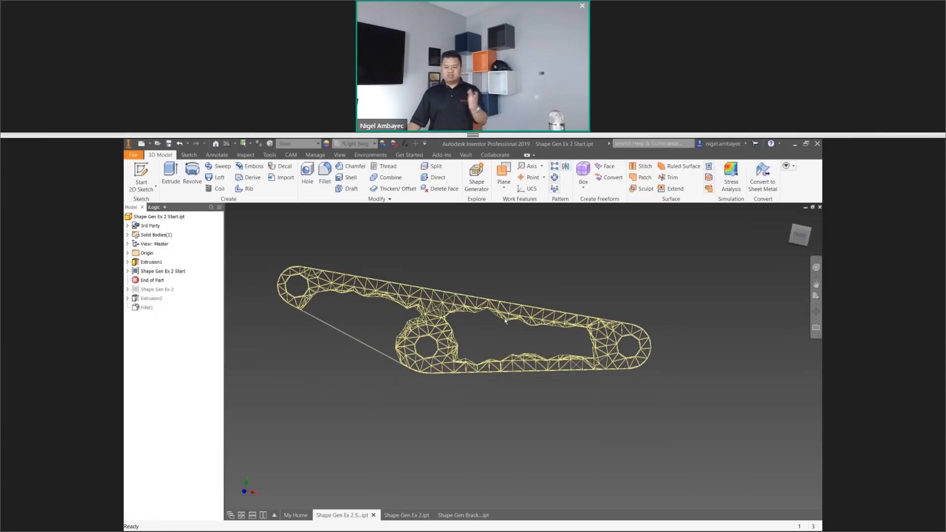
left_click(127, 262)
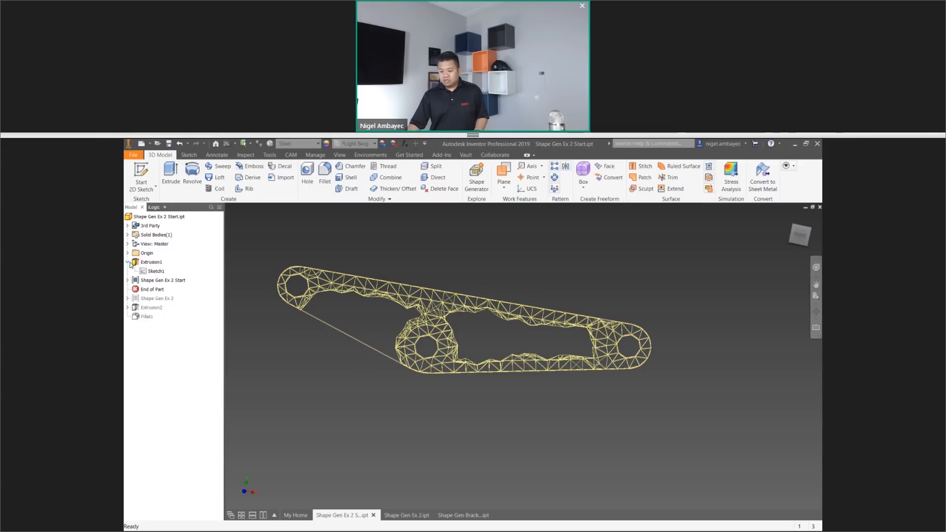
left_click(141, 173)
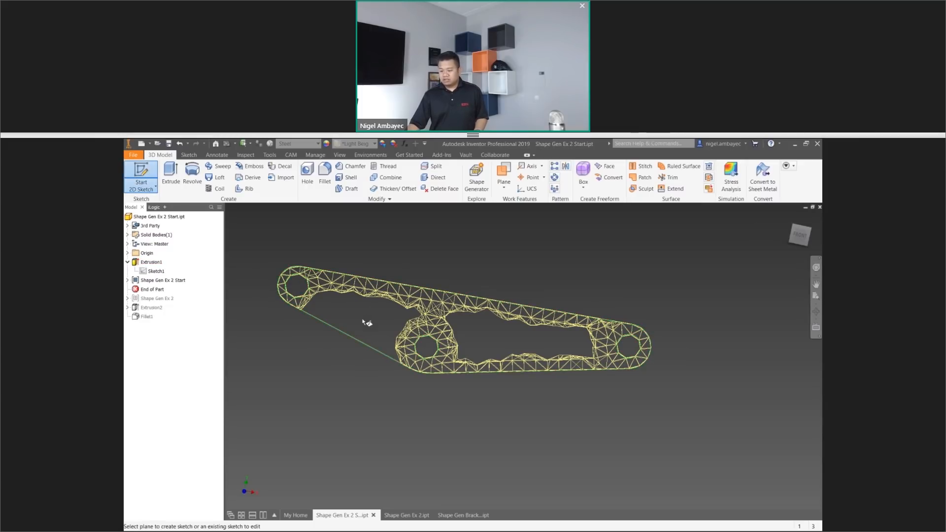
left_click(368, 323)
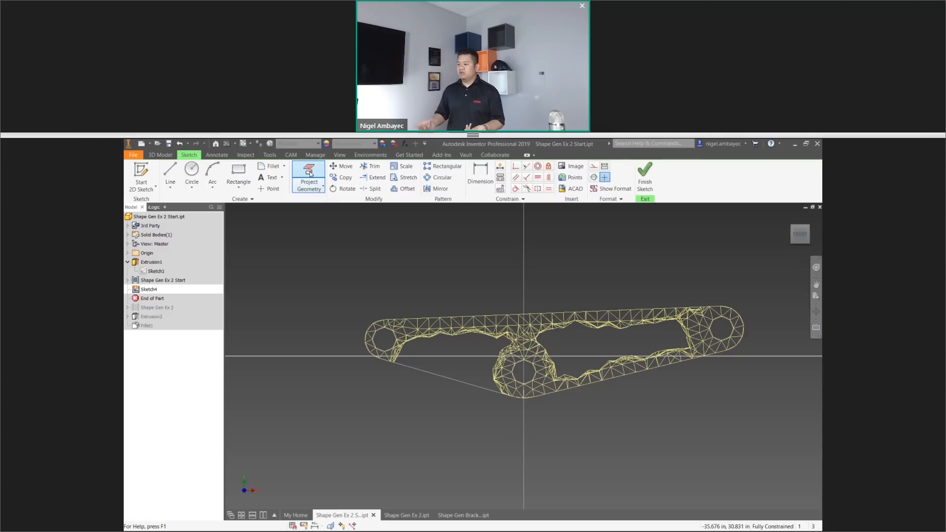
Project the plate's outer contour and its three hole edges into the sketch.
left_click(305, 192)
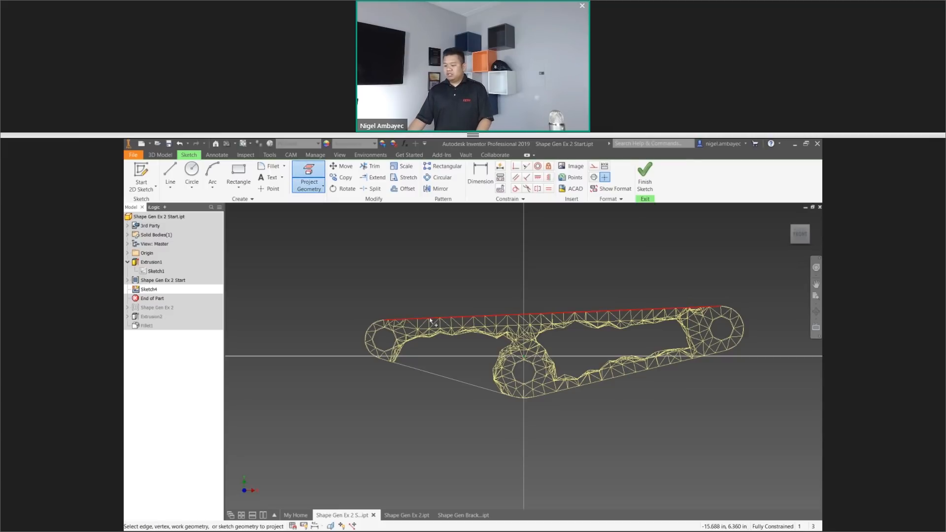
left_click(409, 372)
left_click(578, 389)
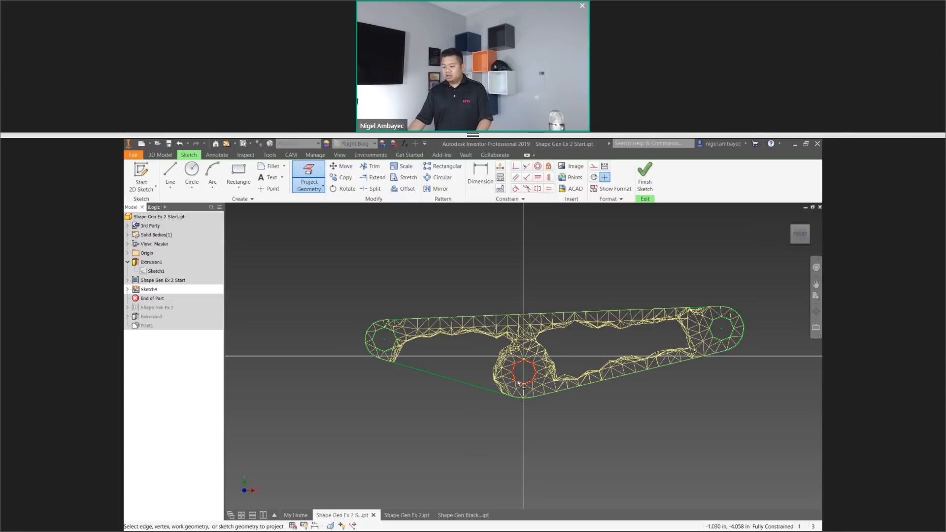
left_click(490, 390)
Sketch circles concentric with the three holes, about 10 in across at the middle and matching the rounded plate ends at the outer holes.
left_click(191, 169)
left_click(524, 373)
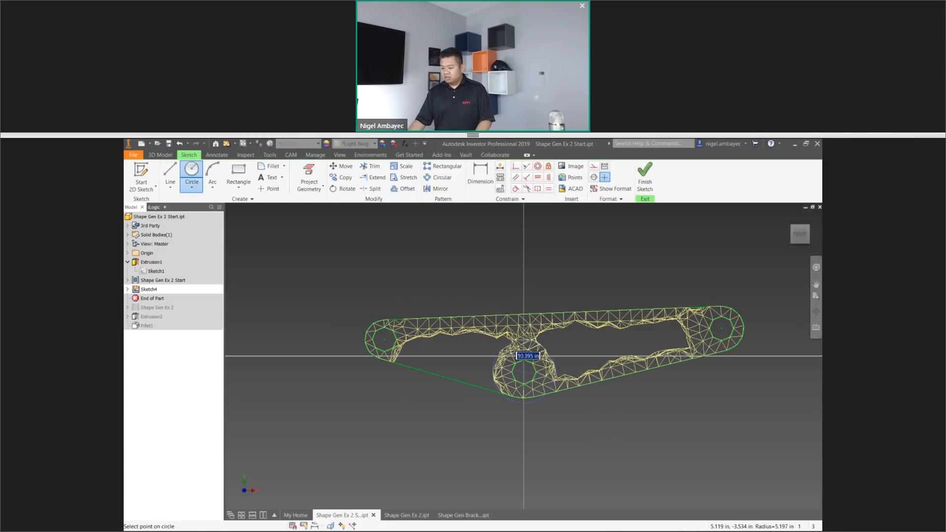
left_click(549, 377)
left_click(384, 339)
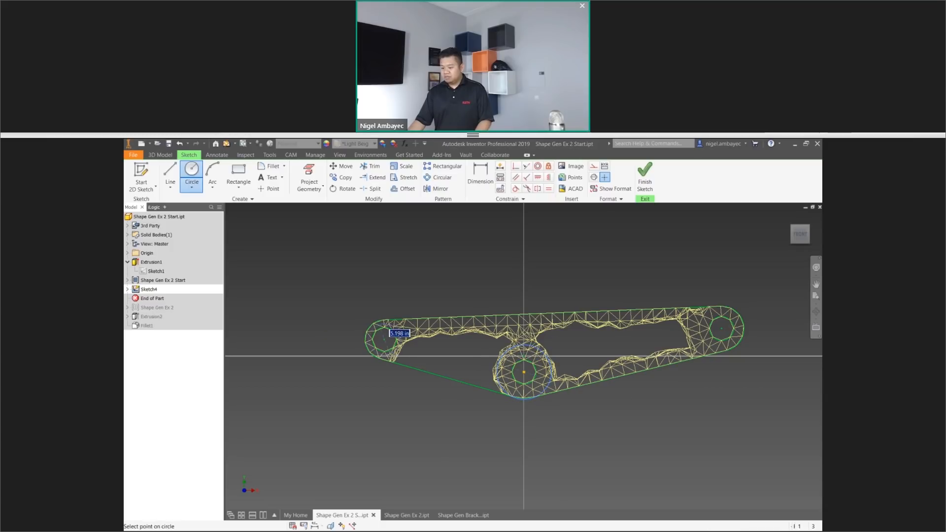
left_click(385, 361)
left_click(720, 330)
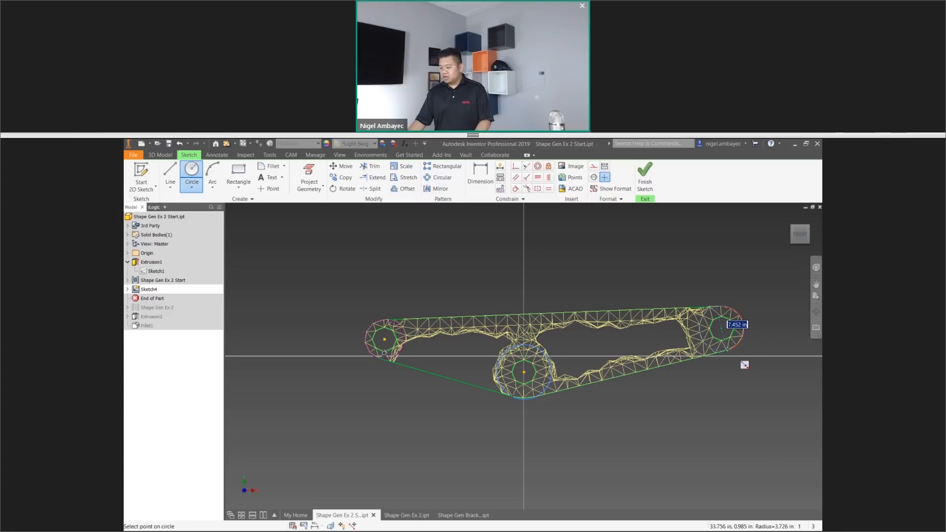
left_click(727, 350)
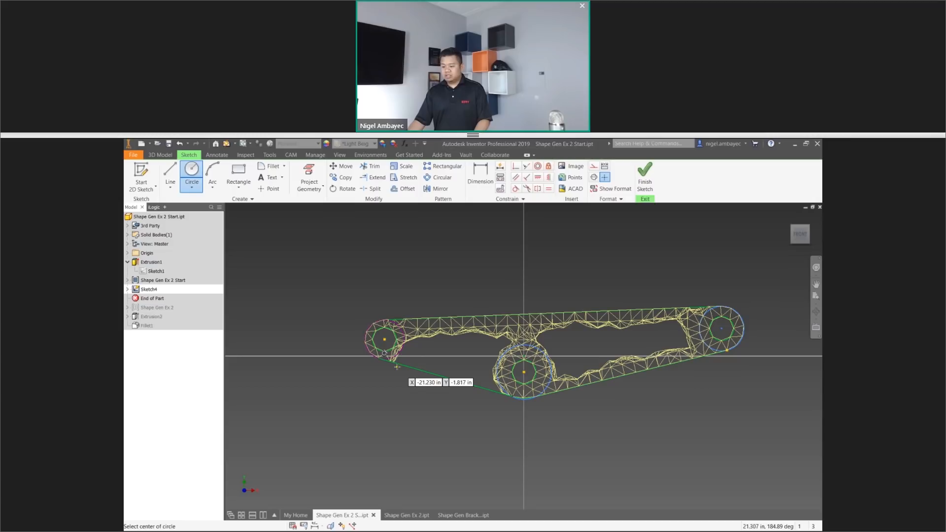
Sketch a line about 18 in long from the left-end circle to the middle circle beneath the mesh's upper bar.
left_click(170, 173)
scroll(381, 356, "up", 5)
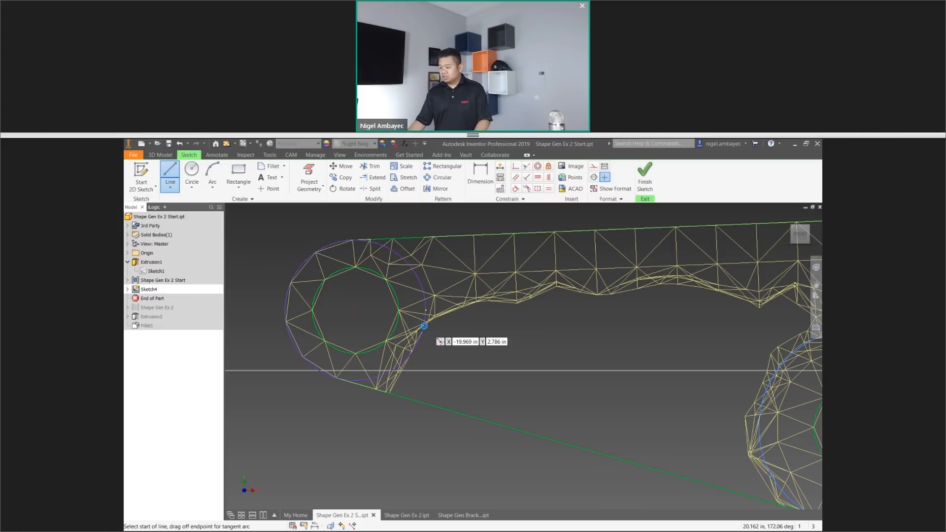
left_click(424, 325)
scroll(715, 290, "down", 5)
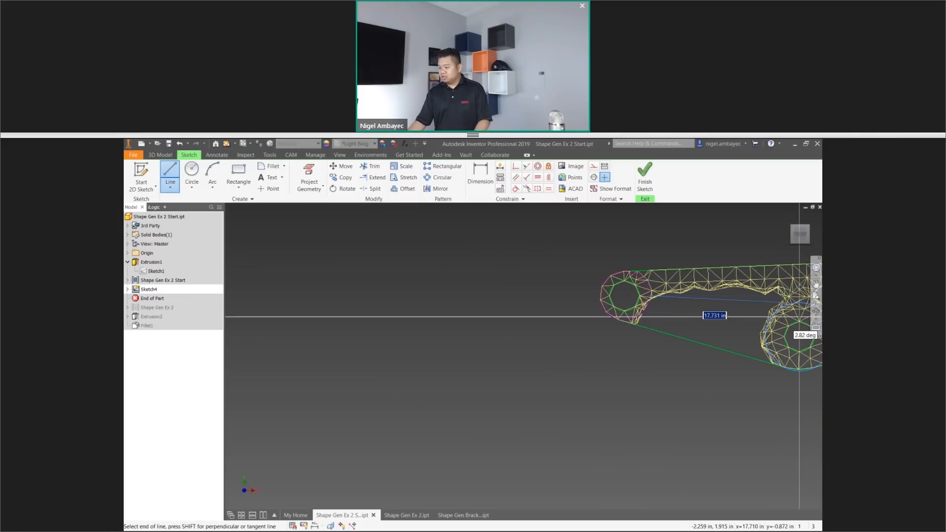
left_click(786, 304)
middle_click_drag(797, 329, 474, 344)
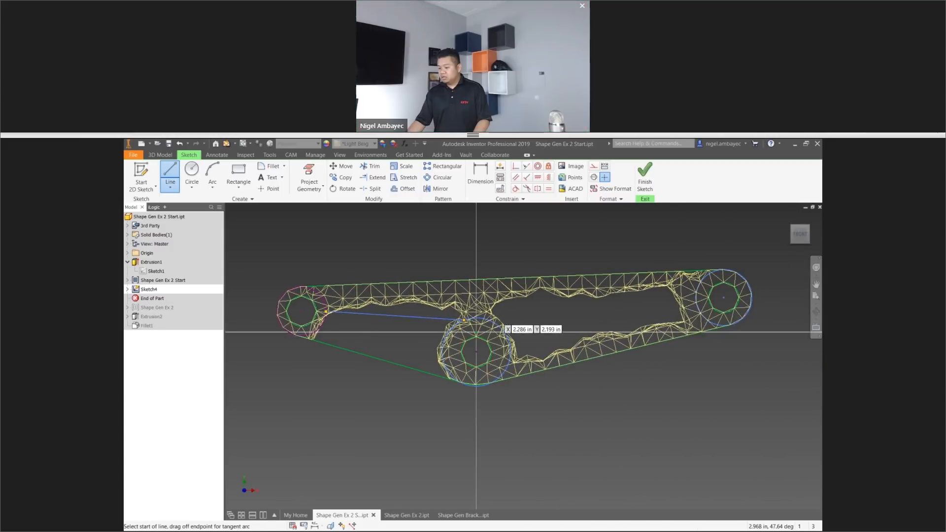
left_click(489, 305)
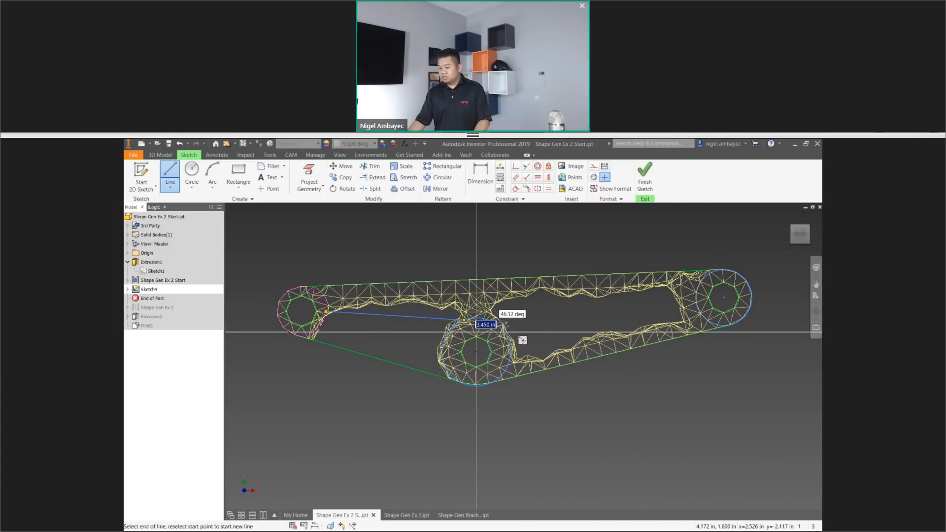
right_click(461, 330)
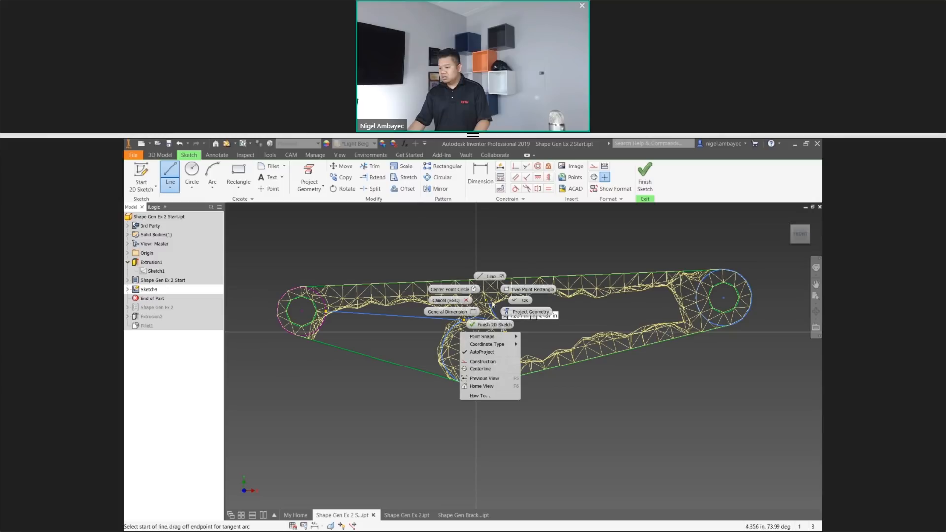
left_click(458, 290)
Sketch a closed four-sided outline between the middle and right-end holes, following the opening in the mesh.
left_click(490, 304)
left_click(671, 286)
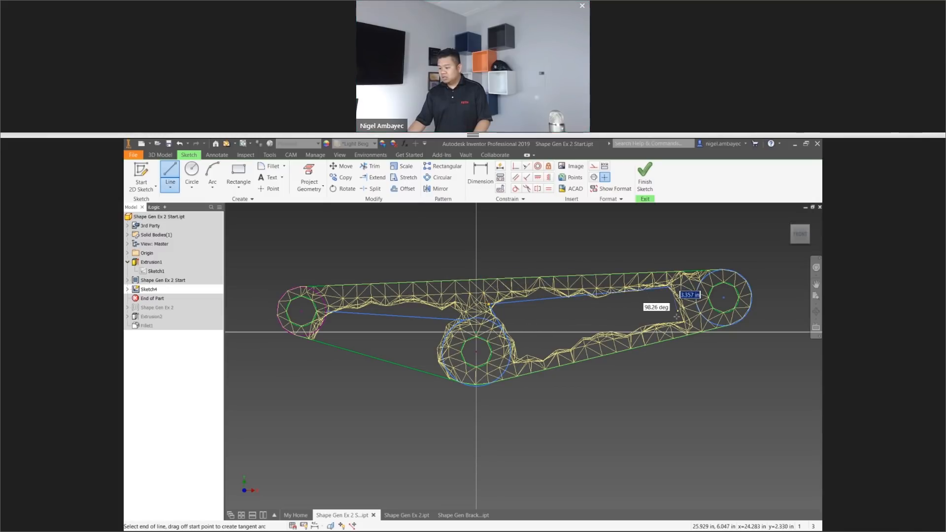
left_click(684, 321)
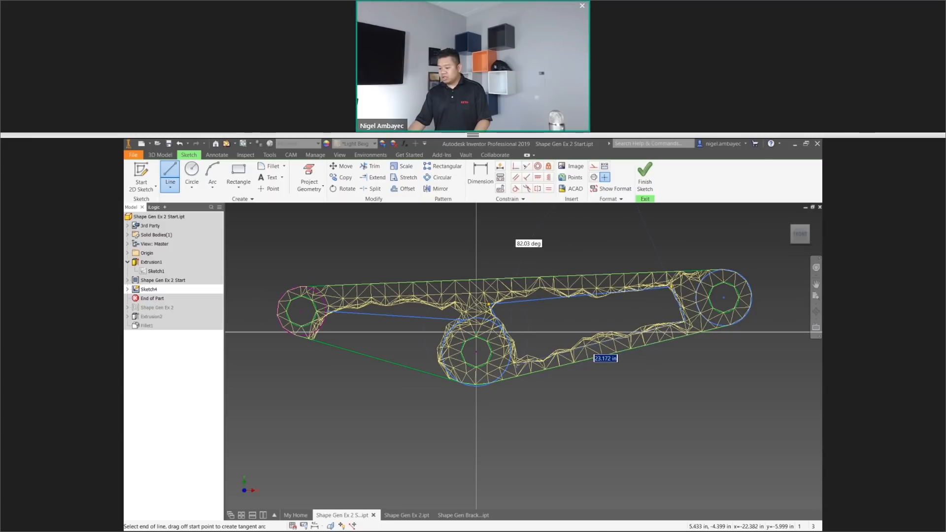
scroll(526, 362, "down", 5)
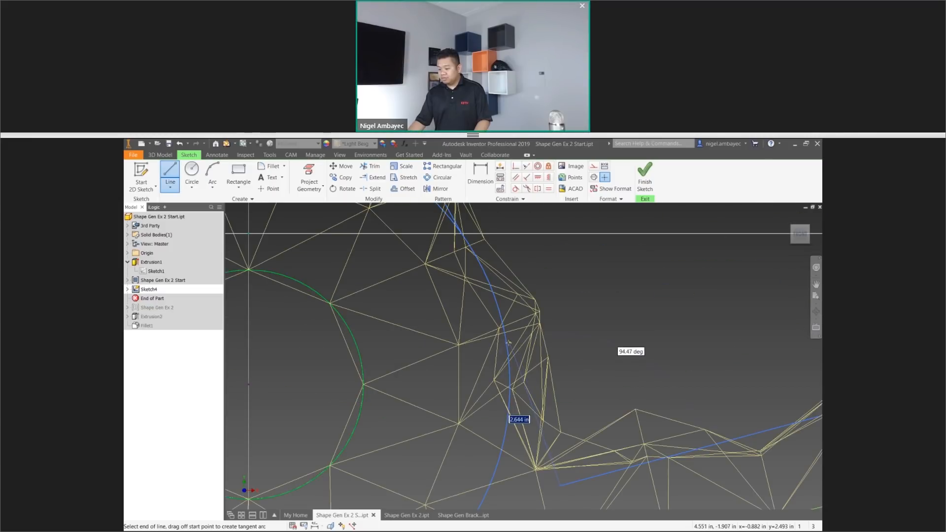
right_click(546, 315)
left_click(584, 321)
scroll(573, 337, "up", 5)
scroll(573, 338, "up", 3)
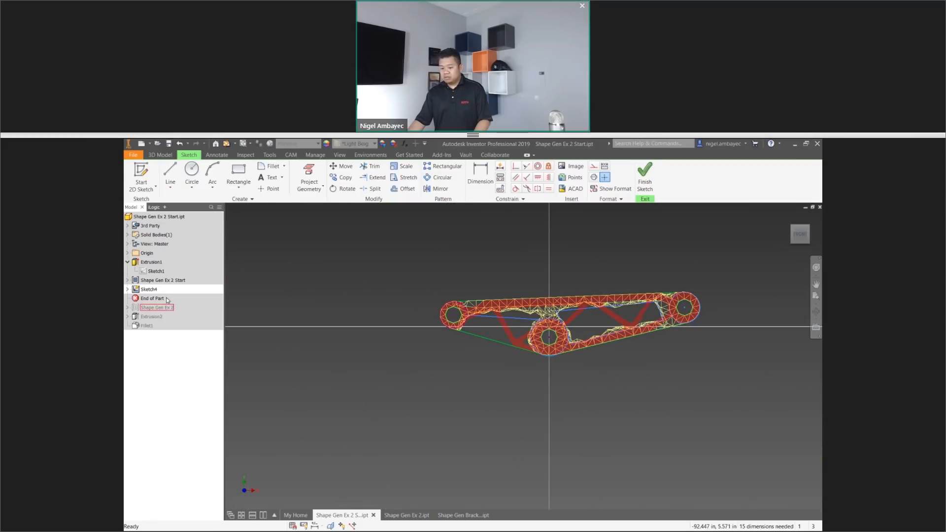
Finish the sketch and hide the Shape Gen Ex 2 Start mesh.
left_click(638, 184)
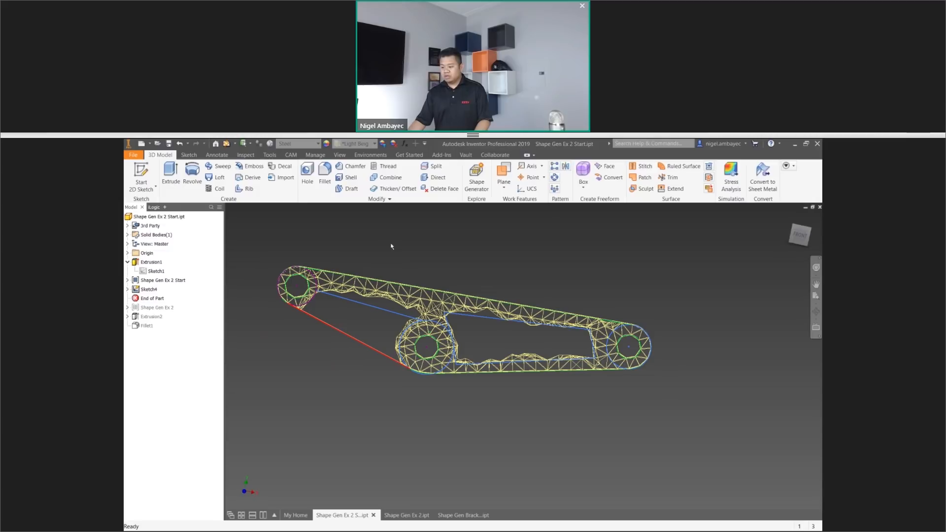
right_click(157, 281)
left_click(193, 319)
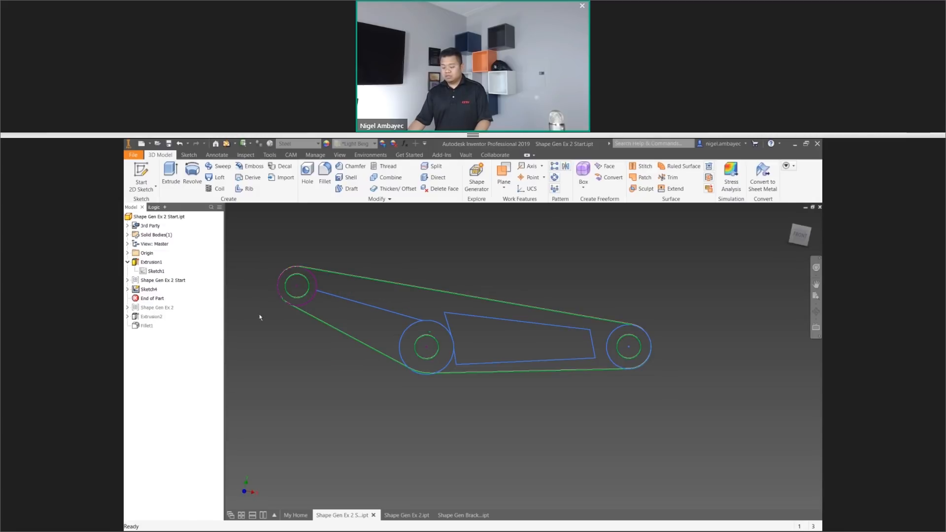
scroll(319, 299, "up", 12)
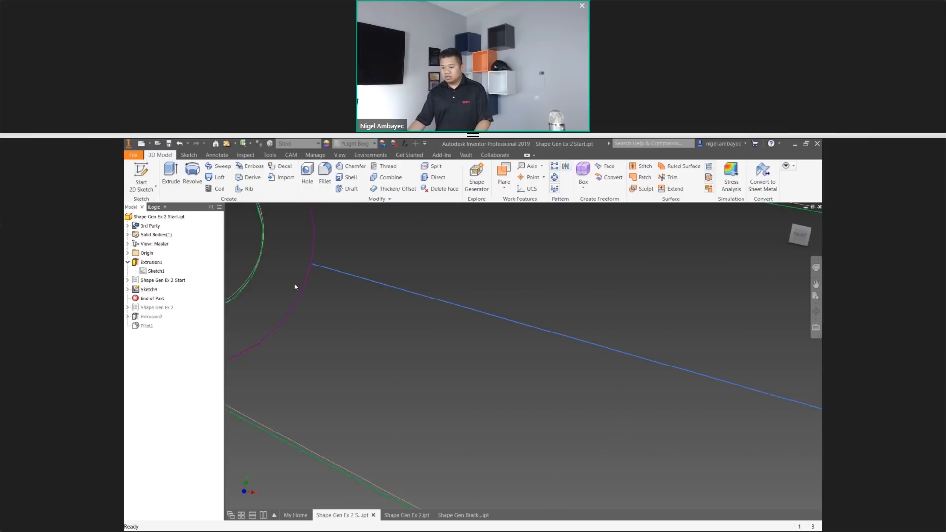
scroll(349, 301, "down", 8)
scroll(517, 341, "down", 6)
scroll(722, 384, "up", 3)
scroll(721, 386, "down", 3)
mouse_move(722, 386)
middle_mouse_down()
mouse_move(611, 359)
mouse_move(532, 357)
middle_mouse_up()
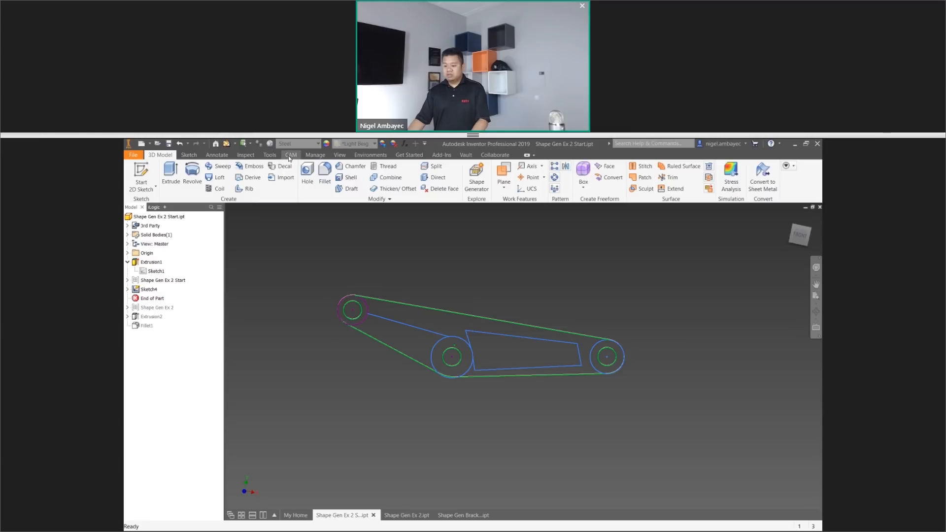
Change the part's visual style to Shaded with Edges.
left_click(340, 155)
left_click(226, 175)
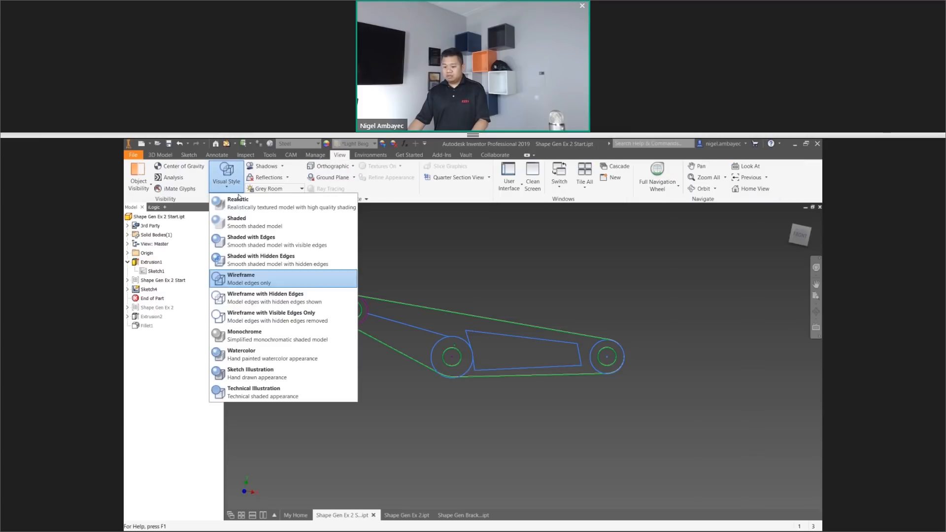
left_click(254, 243)
scroll(486, 342, "up", 3)
scroll(473, 342, "down", 3)
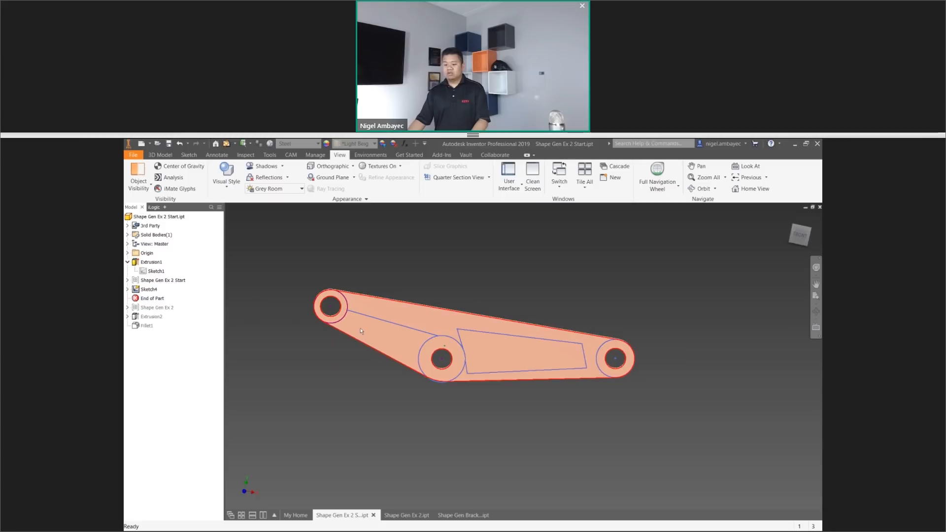
Extrude the four-sided profile between the middle and right-end holes as a cut with extents set to All.
key("e")
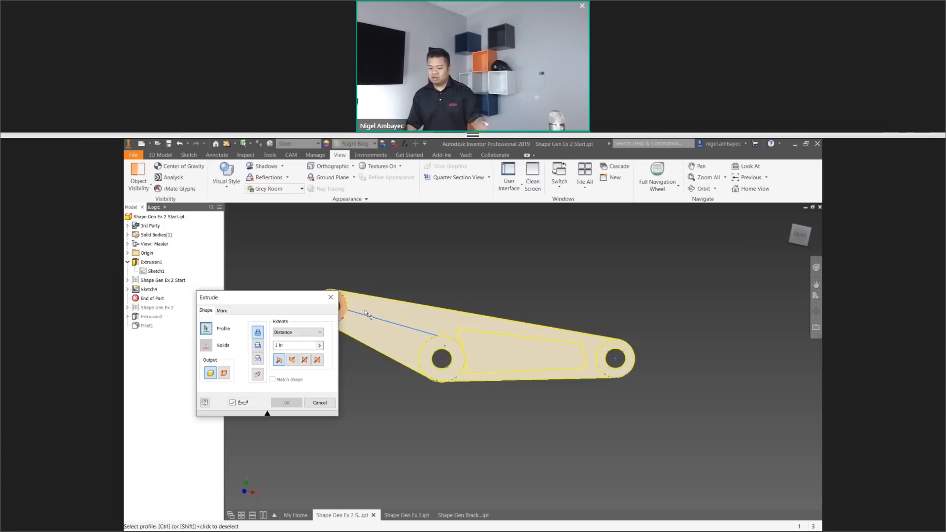
scroll(407, 328, "up", 2)
scroll(441, 368, "up", 8)
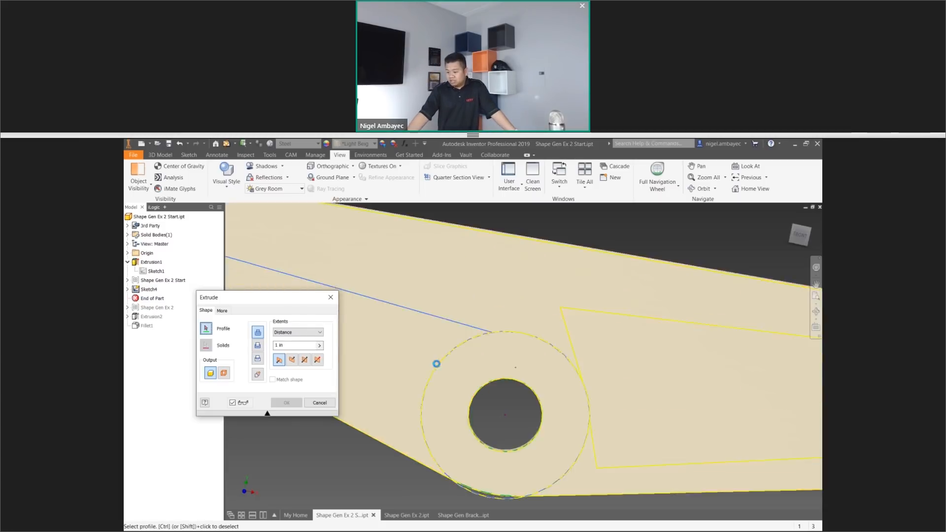
scroll(594, 231, "down", 3)
scroll(708, 315, "down", 5)
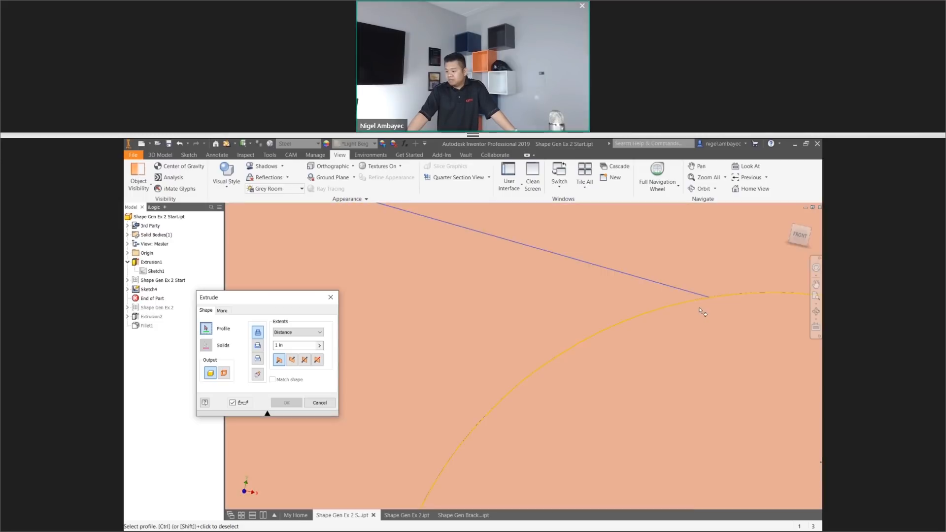
left_click(659, 344)
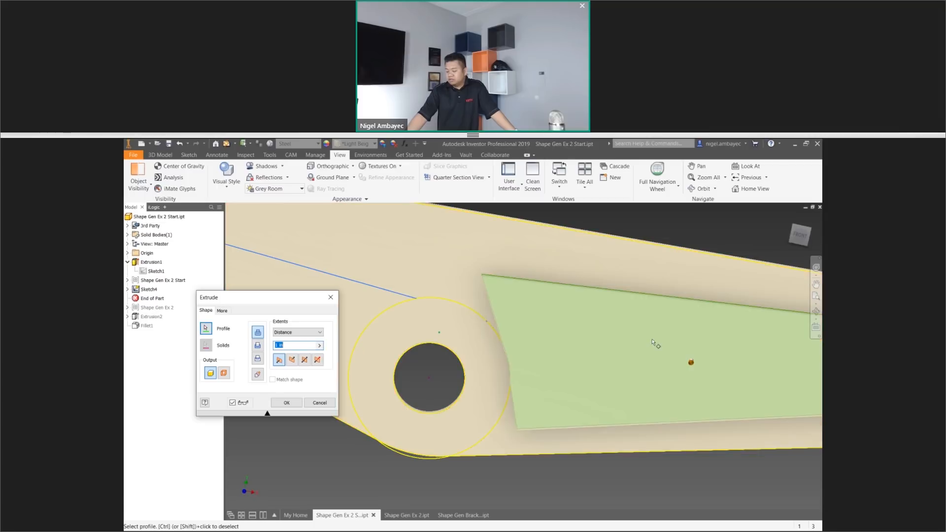
scroll(656, 342, "down", 5)
scroll(585, 339, "up", 5)
scroll(585, 339, "down", 4)
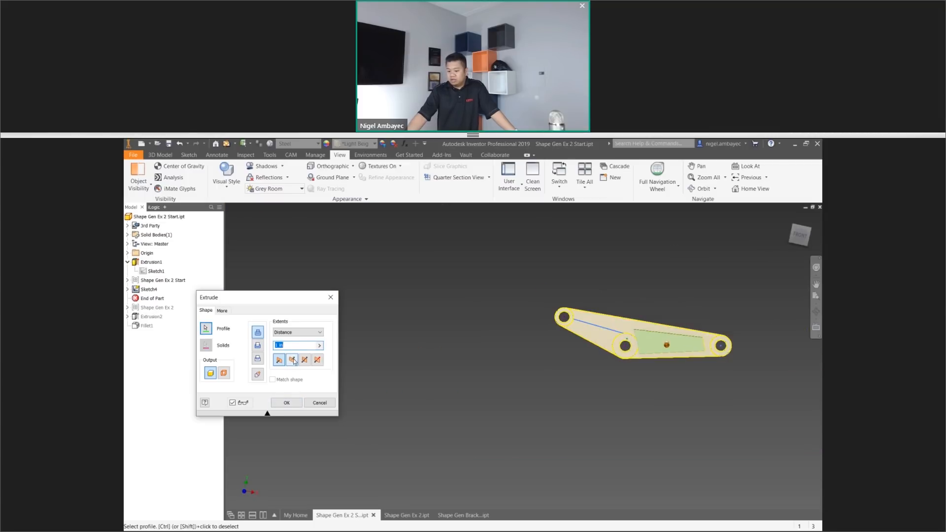
left_click(304, 333)
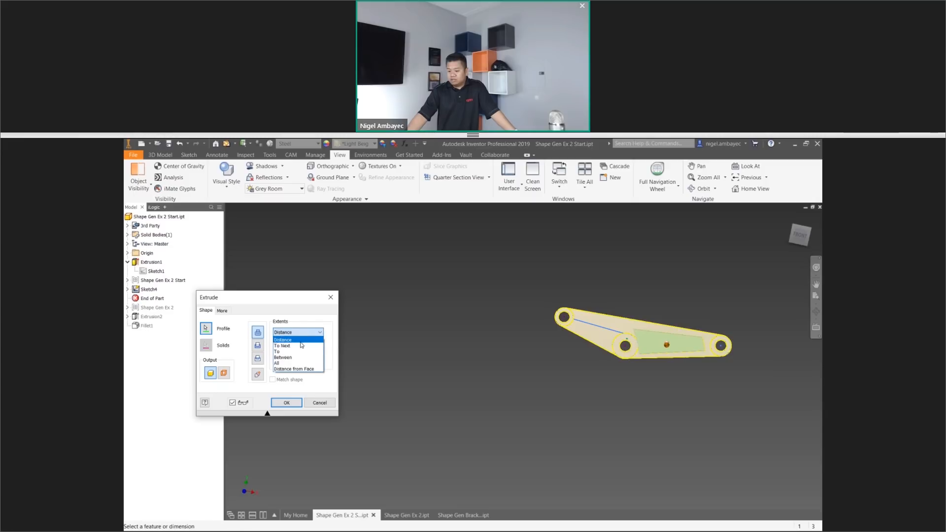
left_click(302, 364)
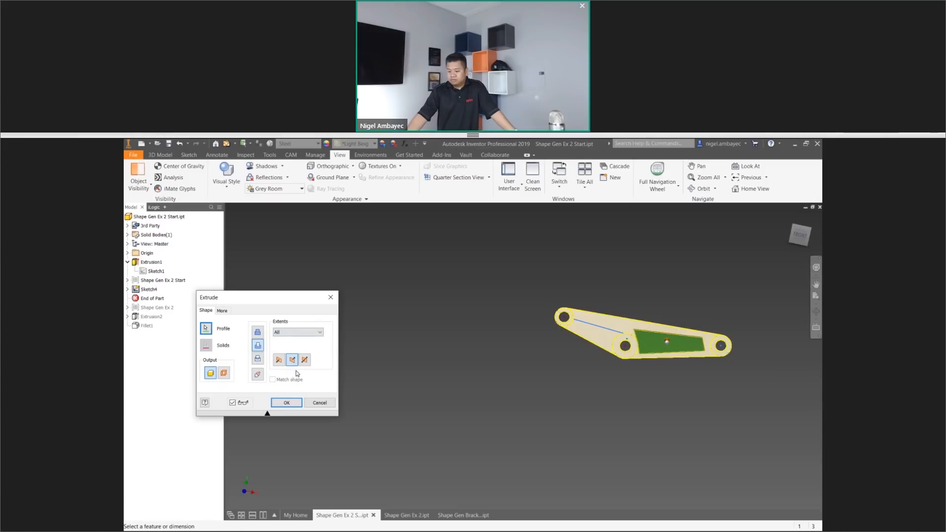
left_click(287, 403)
scroll(625, 369, "up", 5)
scroll(625, 368, "down", 5)
scroll(377, 351, "up", 6)
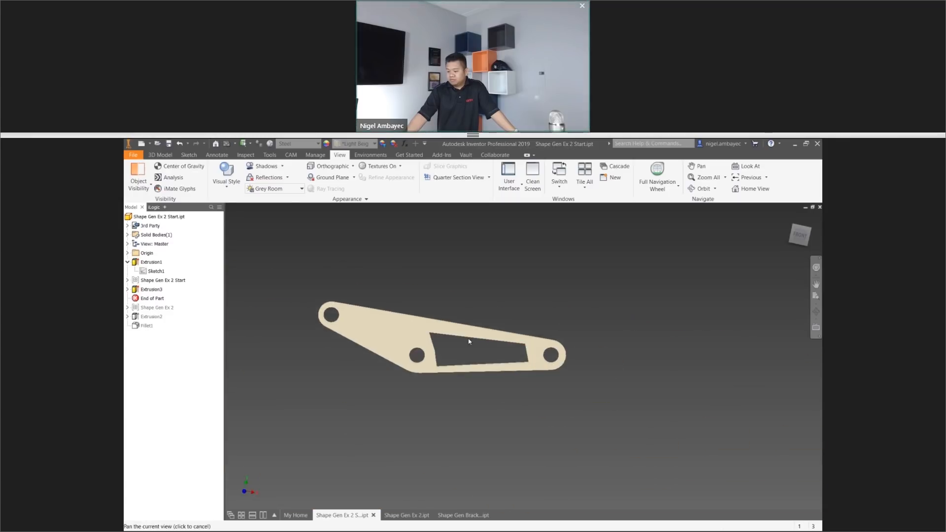
Reopen Sketch4 under Extrusion3 for editing.
left_click(128, 290)
double_click(154, 298)
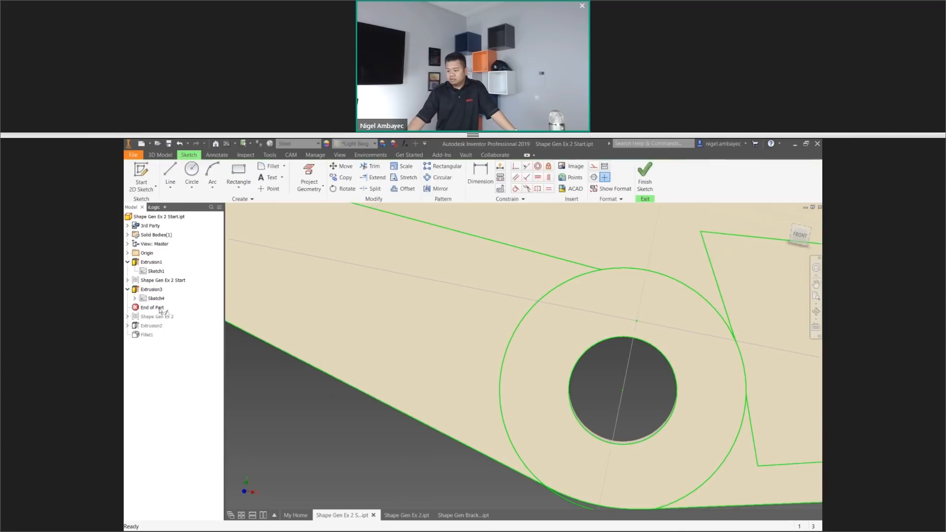
scroll(350, 379, "up", 5)
scroll(321, 413, "down", 10)
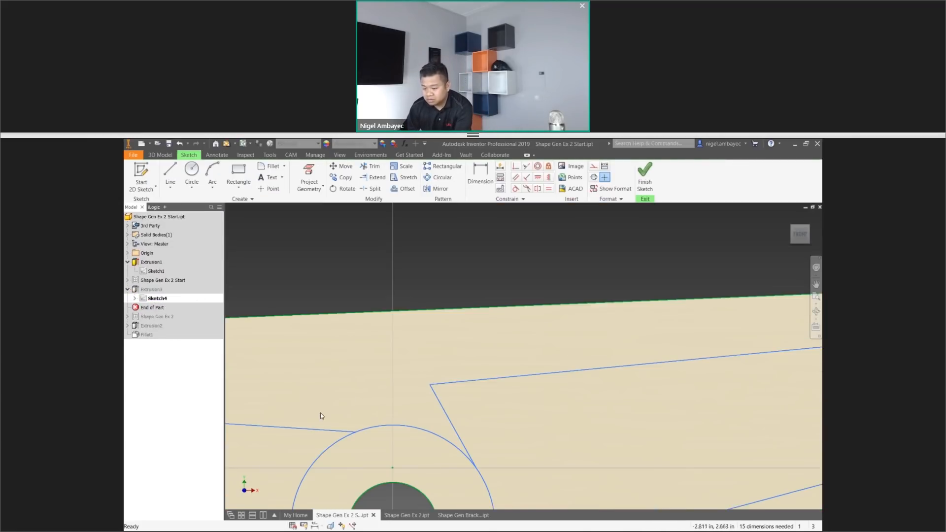
middle_click_drag(322, 435, 516, 385)
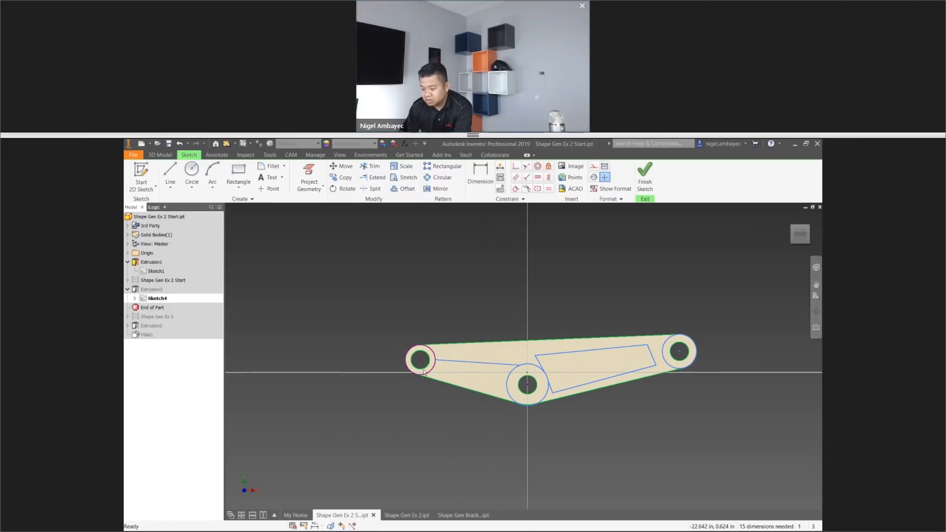
left_click(311, 185)
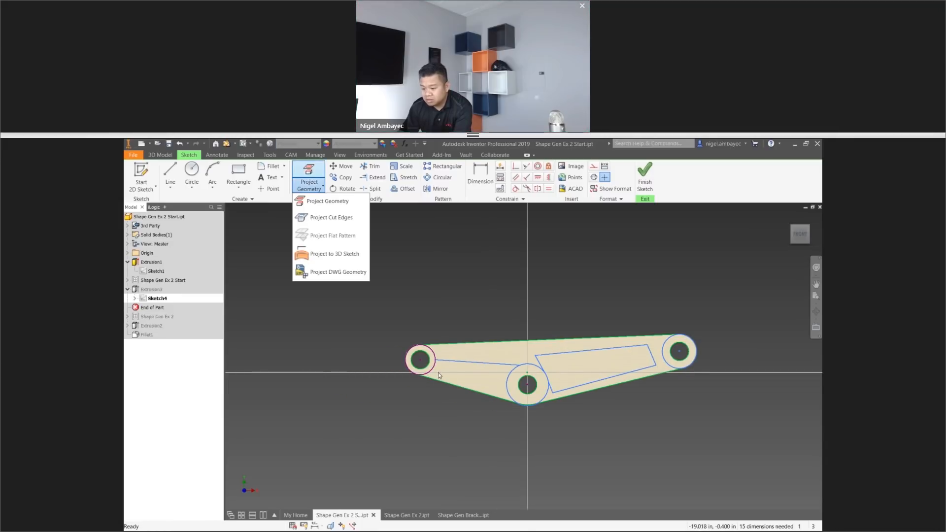
left_click(323, 201)
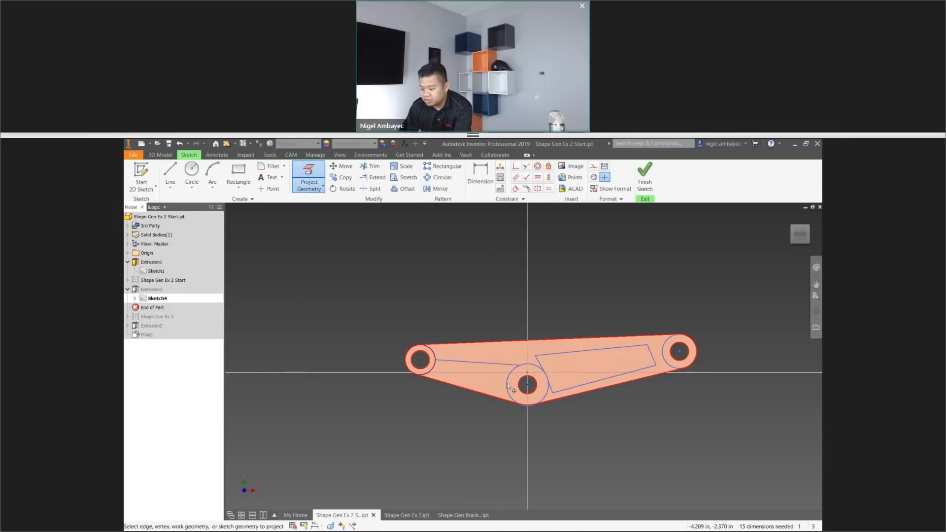
scroll(507, 388, "up", 6)
scroll(507, 387, "down", 5)
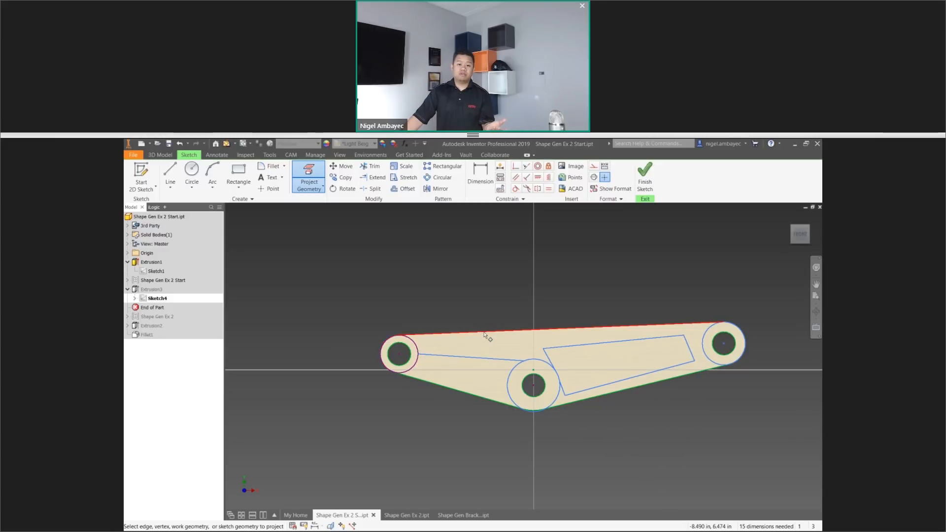
Sketch a line along the plate's lower-left edge from the left-end circle to the base of the middle circle, and finish the sketch.
scroll(480, 351, "down", 3)
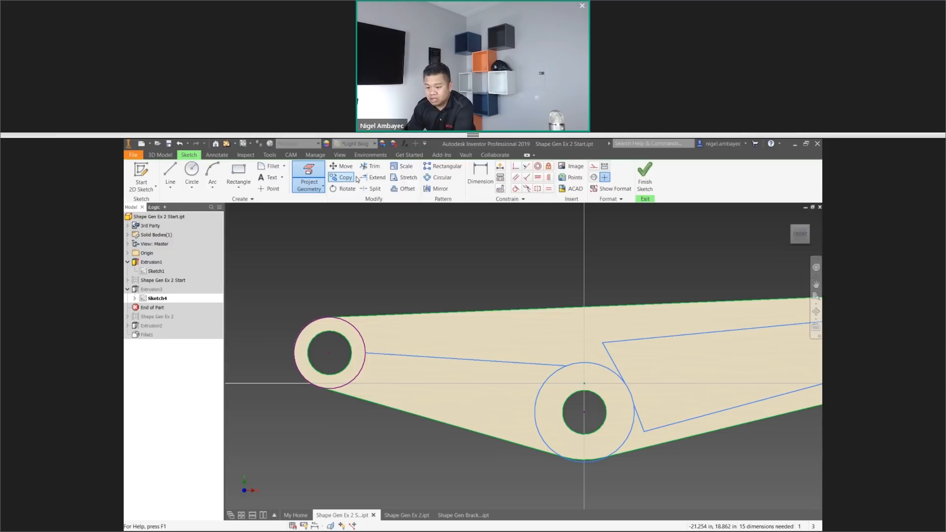
left_click(172, 168)
left_click(321, 387)
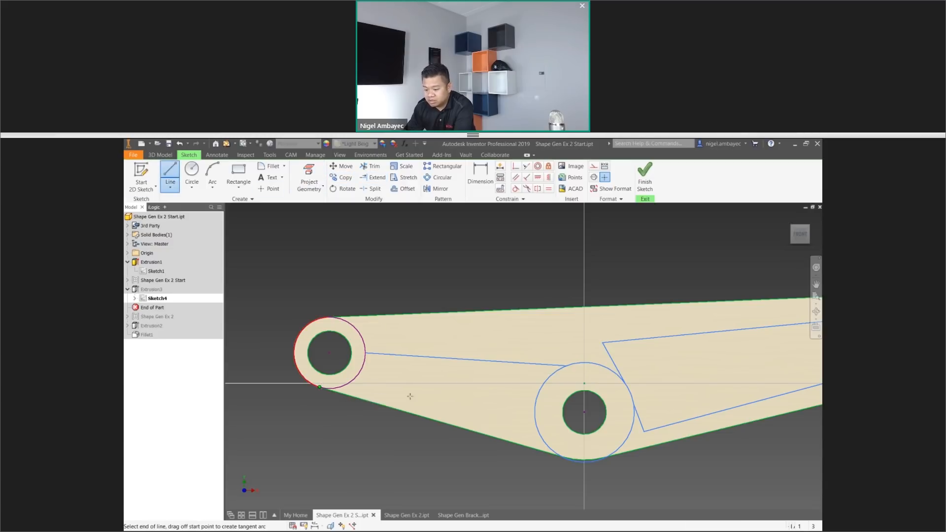
left_click(581, 461)
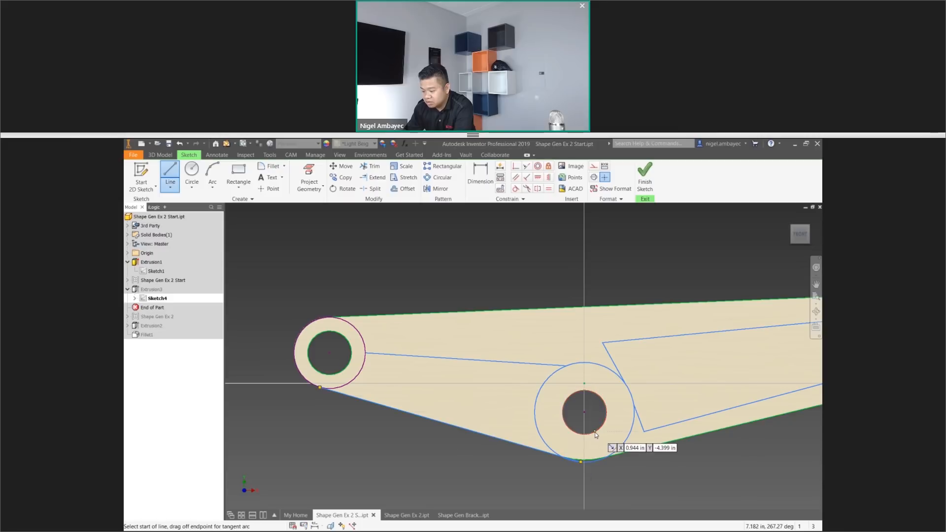
right_click(595, 432)
left_click(628, 432)
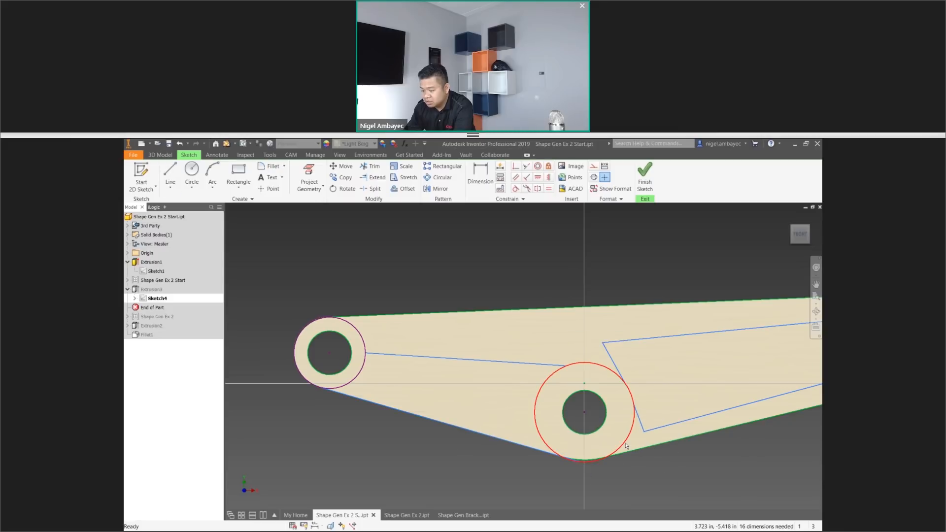
scroll(566, 444, "up", 2)
scroll(564, 451, "down", 6)
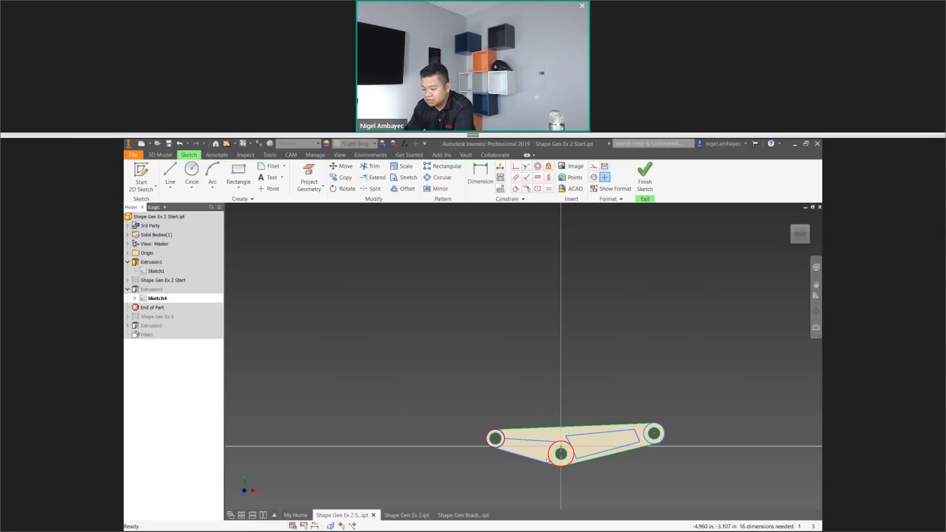
left_click(644, 178)
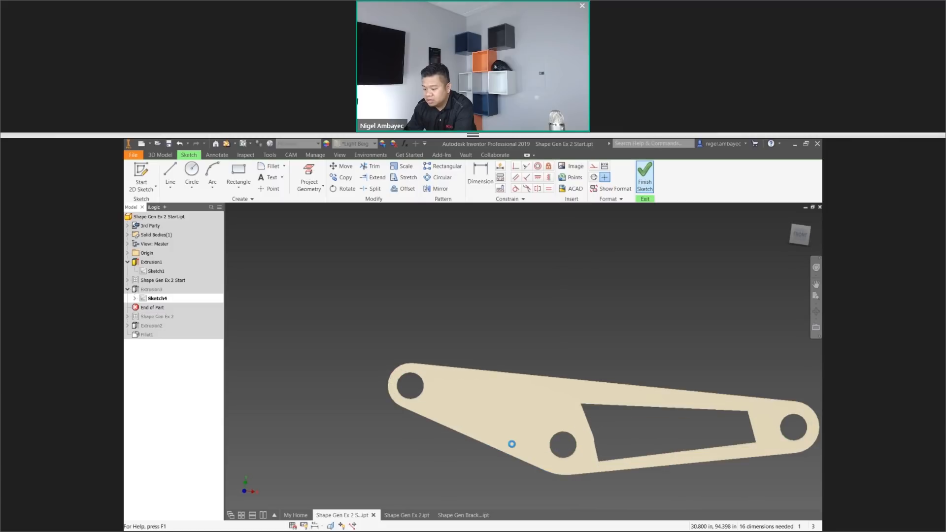
Share Sketch4 from Extrusion3 so that its profiles can be used in another feature.
key("e")
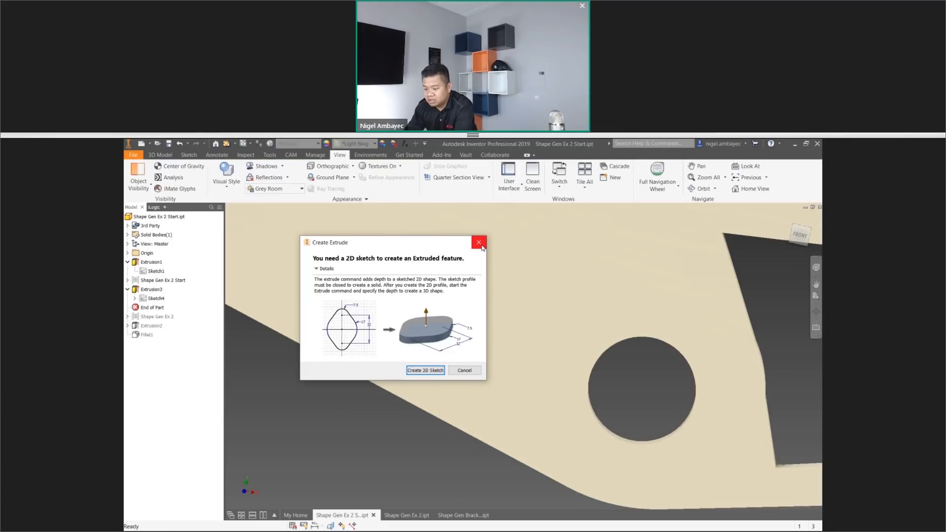
left_click(482, 247)
right_click(155, 292)
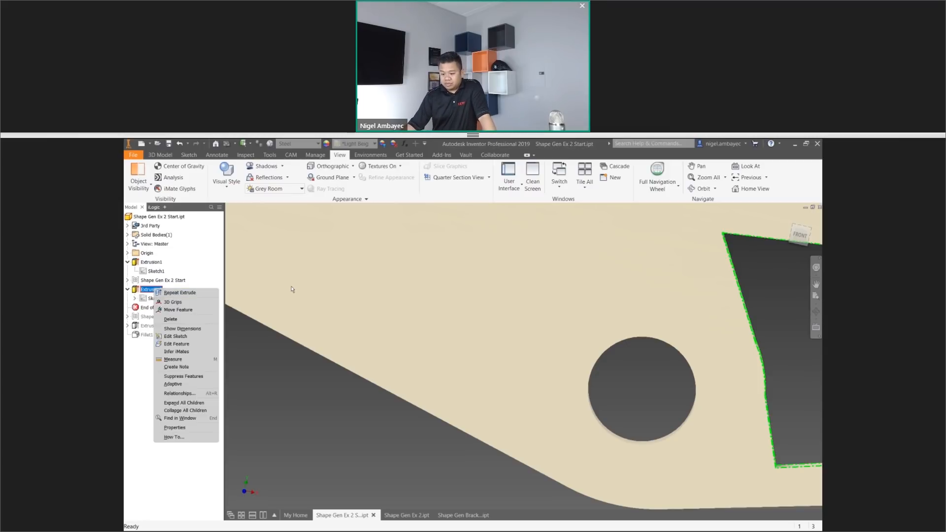
right_click(151, 299)
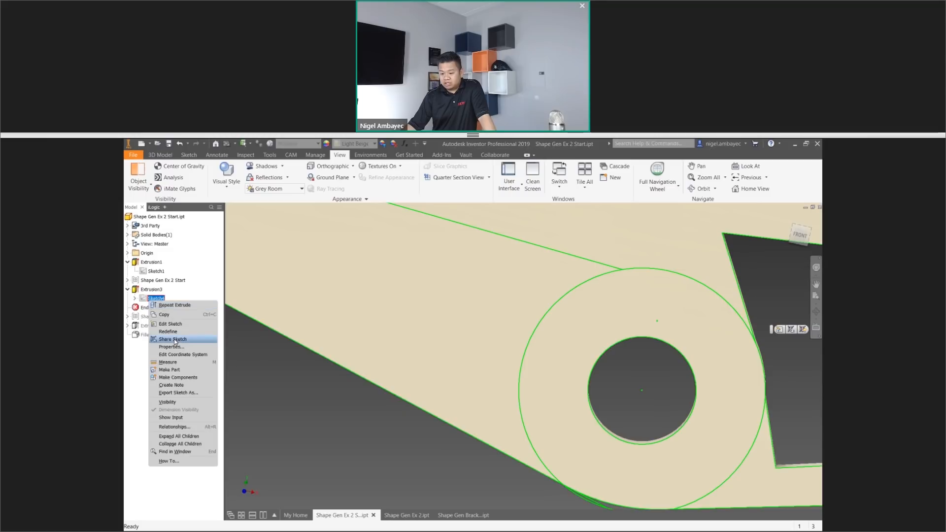
left_click(174, 340)
left_click(149, 289)
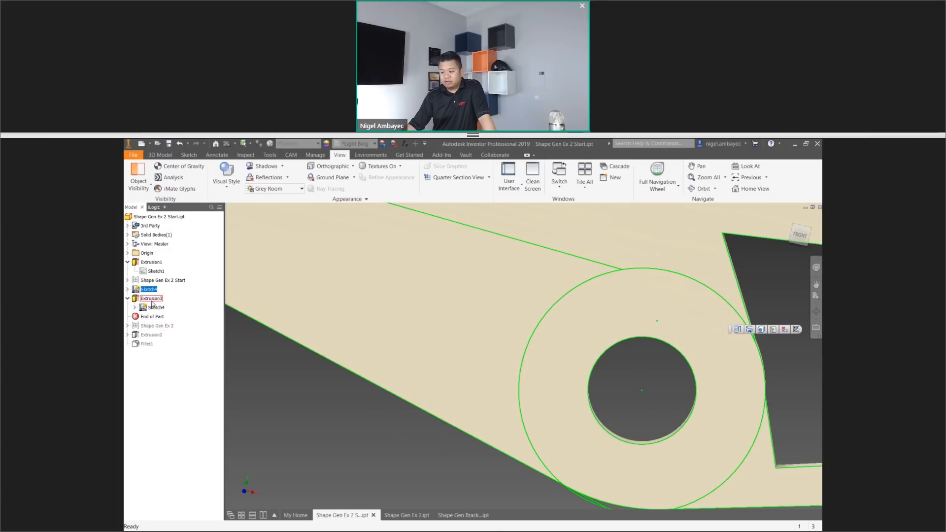
key("e")
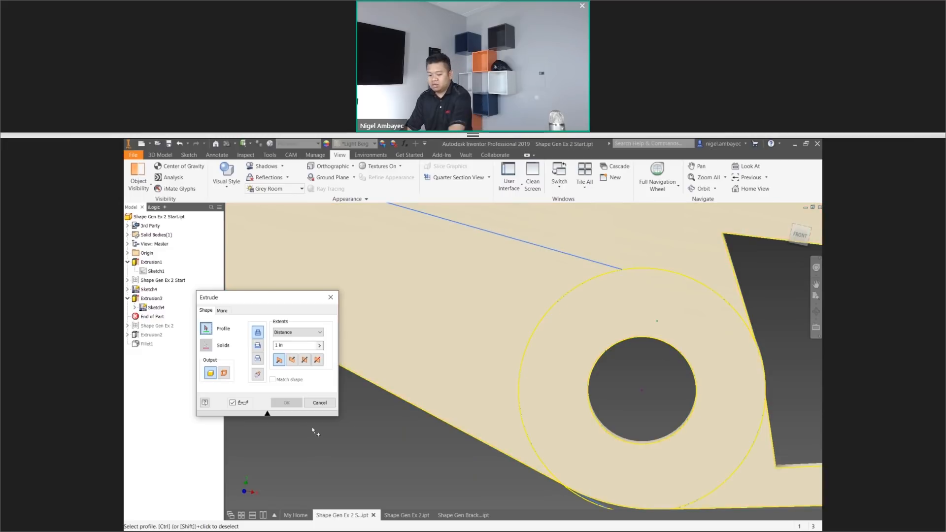
key("Escape")
scroll(345, 418, "down", 5)
scroll(357, 404, "up", 3)
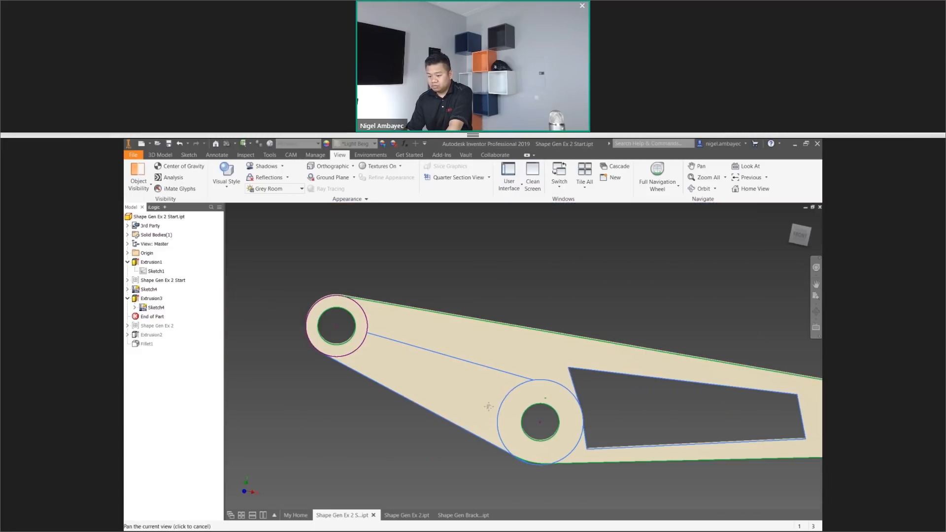
key("f")
left_click(343, 235)
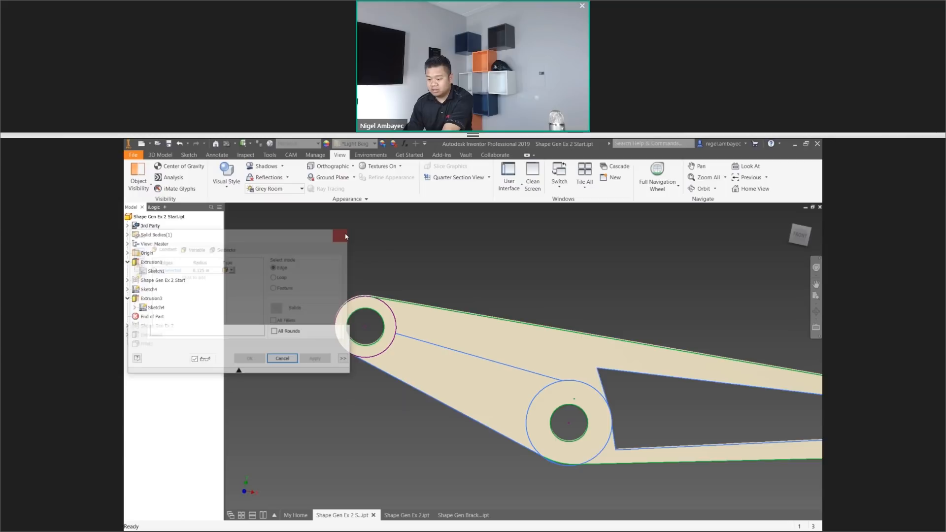
Reopen the shared Sketch4 for editing.
right_click(150, 290)
left_click(172, 313)
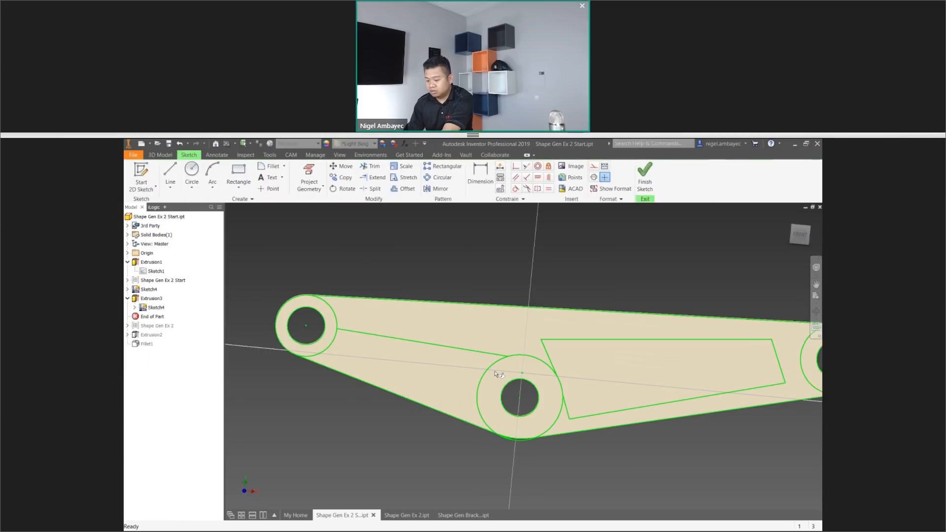
scroll(495, 373, "up", 3)
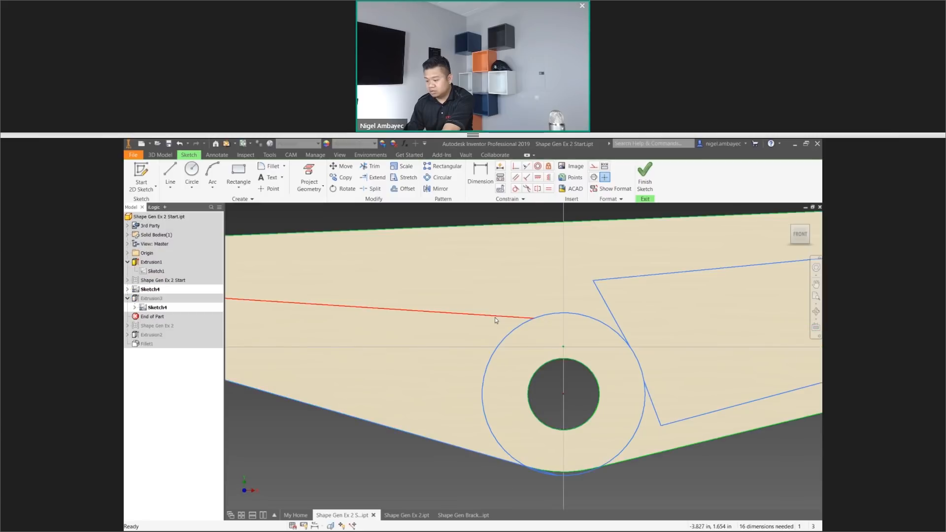
scroll(495, 317, "up", 5)
scroll(446, 341, "down", 5)
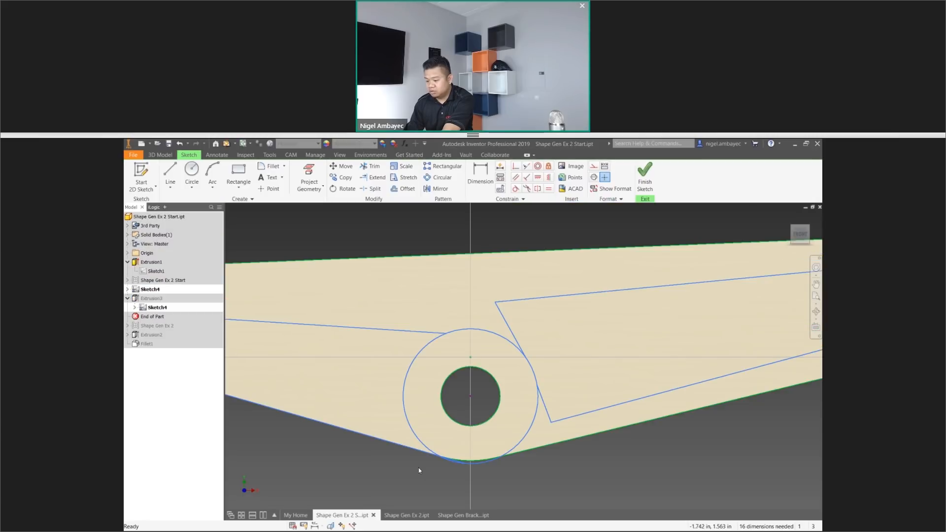
scroll(419, 468, "up", 1)
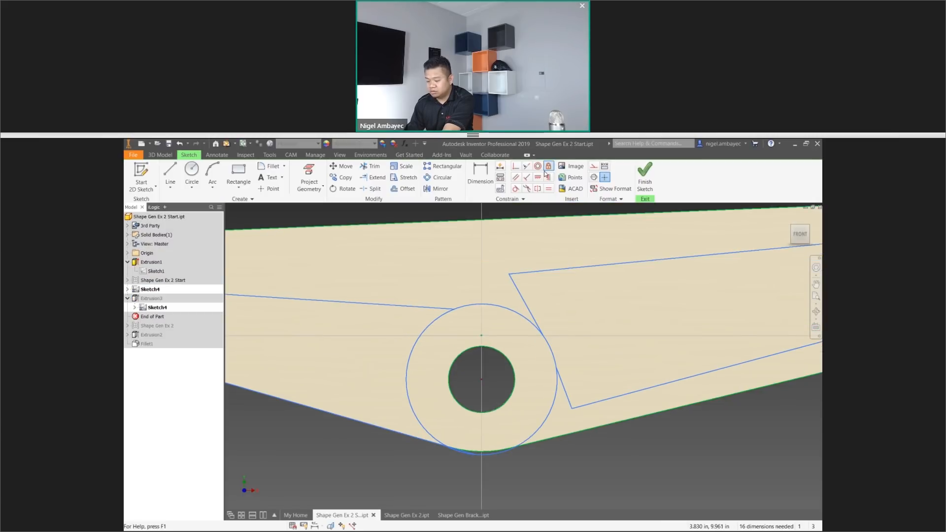
scroll(565, 260, "down", 3)
mouse_move(565, 260)
middle_mouse_down()
mouse_move(425, 310)
mouse_move(530, 303)
middle_mouse_up()
Sketch two short lines closing off a four-sided profile between the left-end and middle circles, and finish the sketch.
left_click(170, 172)
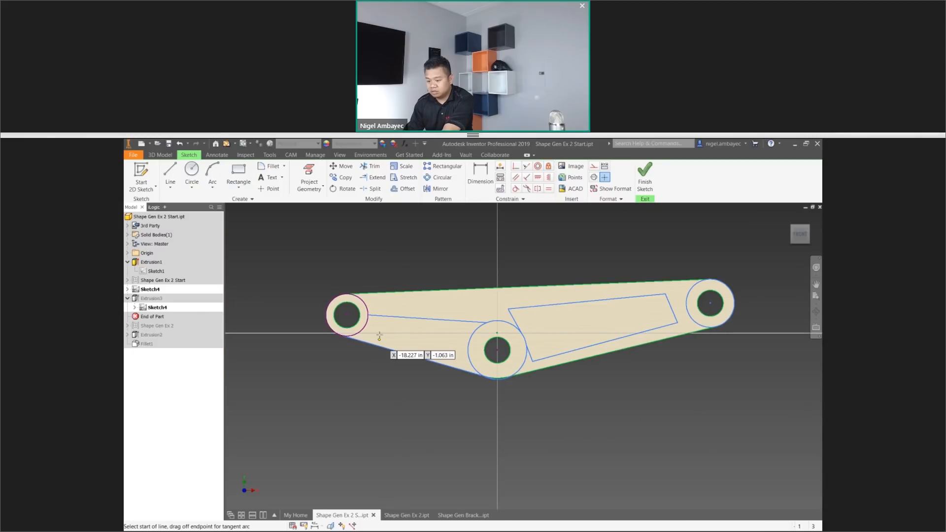
left_click(371, 316)
left_click(364, 342)
left_click(470, 322)
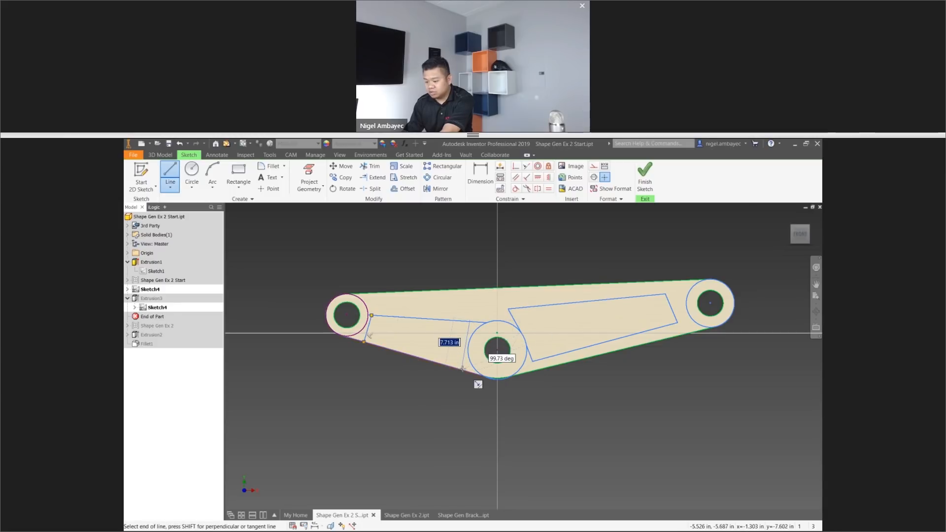
right_click(446, 350)
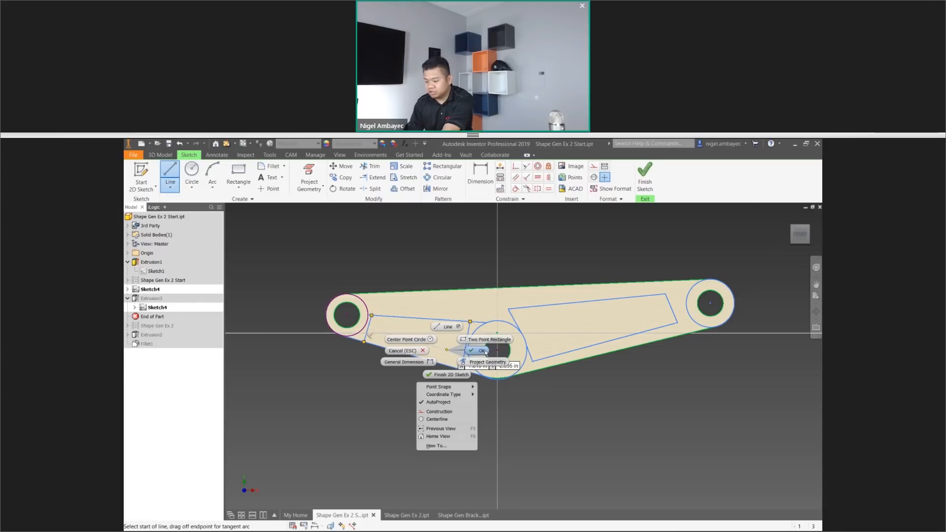
left_click(485, 352)
left_click(645, 178)
Extrude the four-sided profile between the left-end and middle holes as a 1 in cut.
key("e")
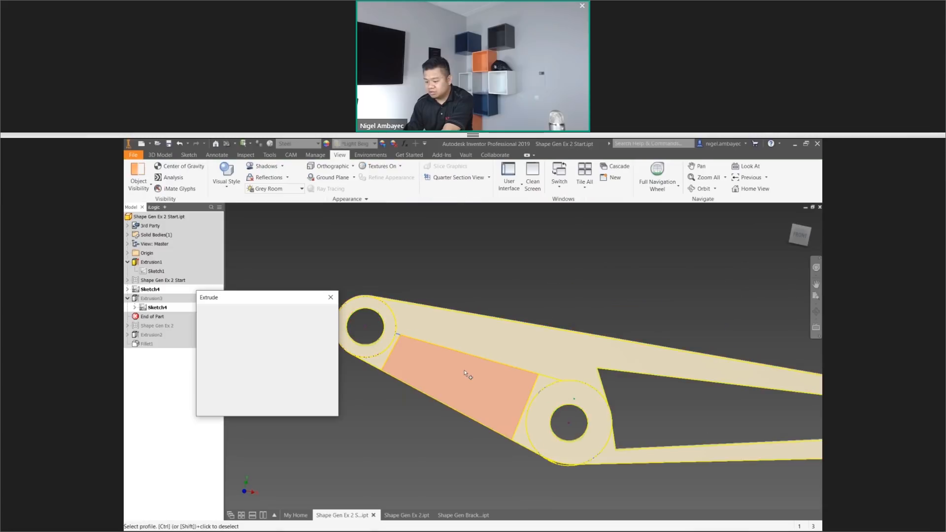
left_click(466, 374)
left_click(287, 403)
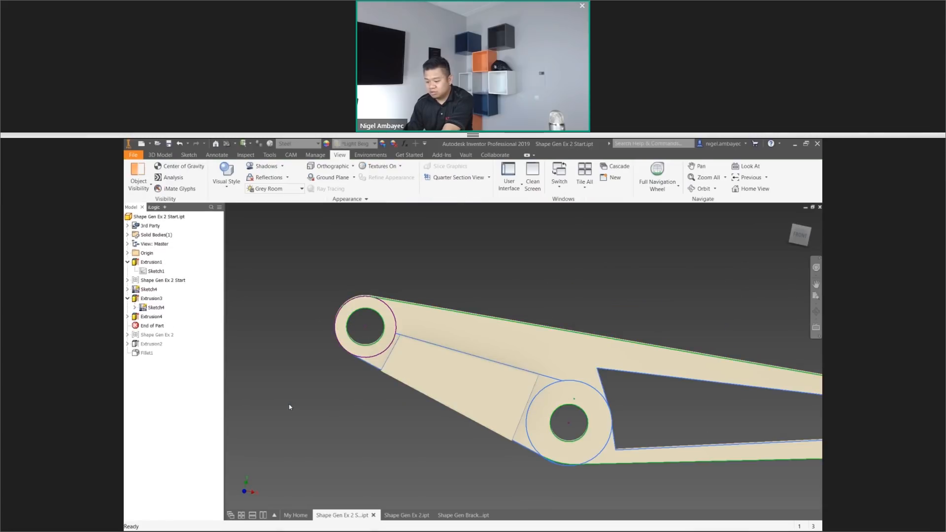
Edit the new cut between the left-end and middle holes to use symmetric direction with extents set to All.
left_click(153, 317)
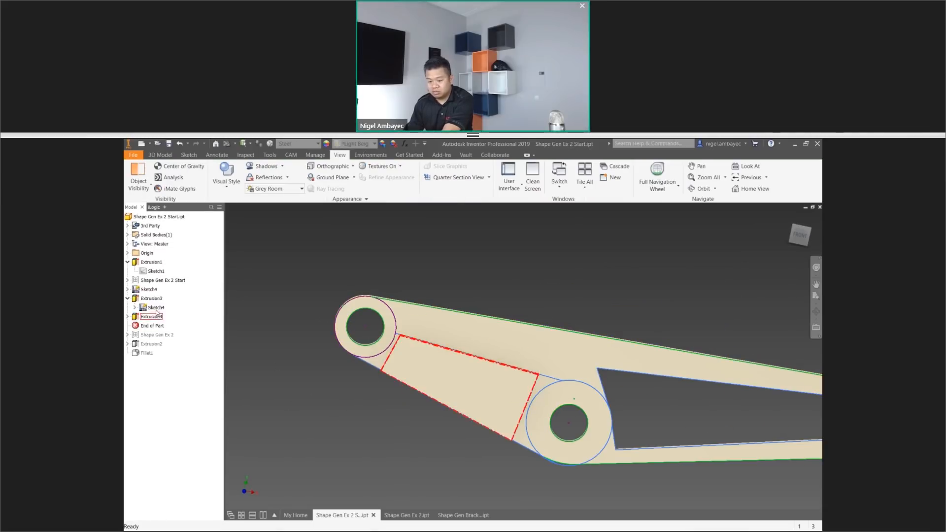
right_click(156, 318)
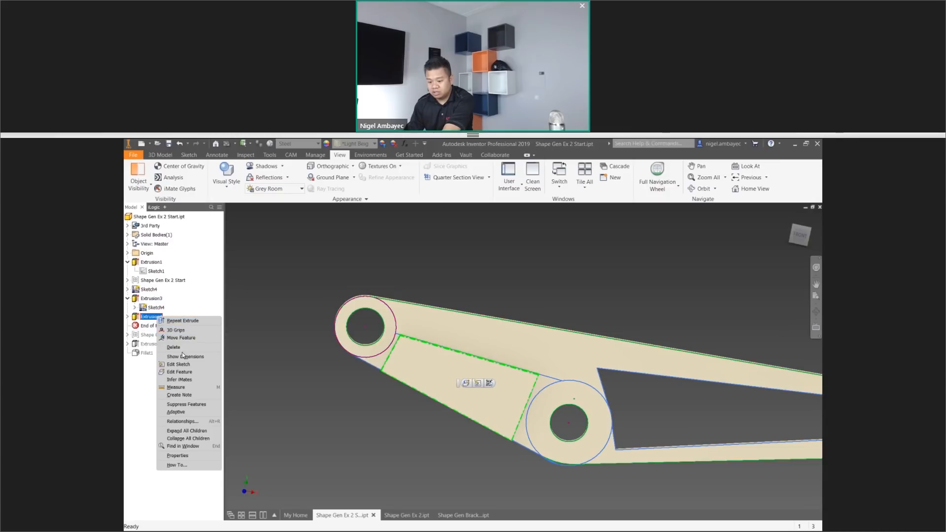
left_click(183, 371)
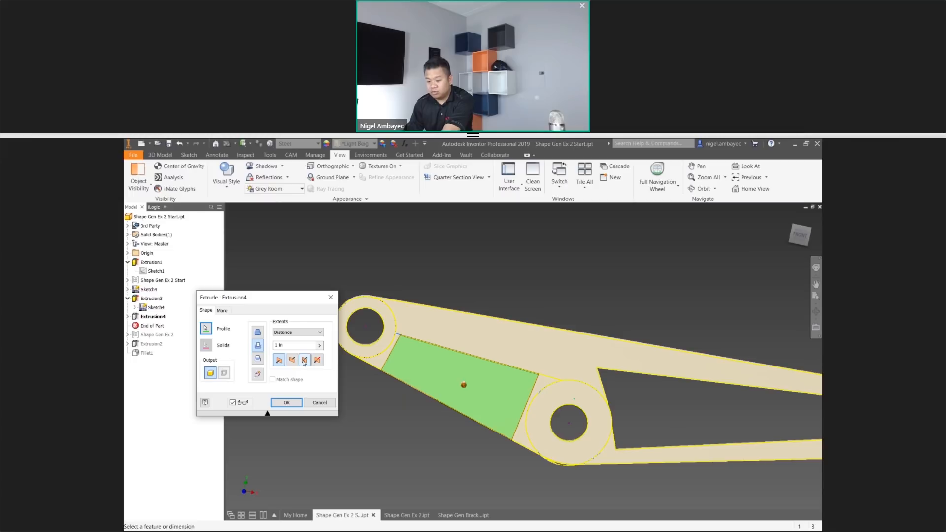
left_click(298, 332)
left_click(296, 363)
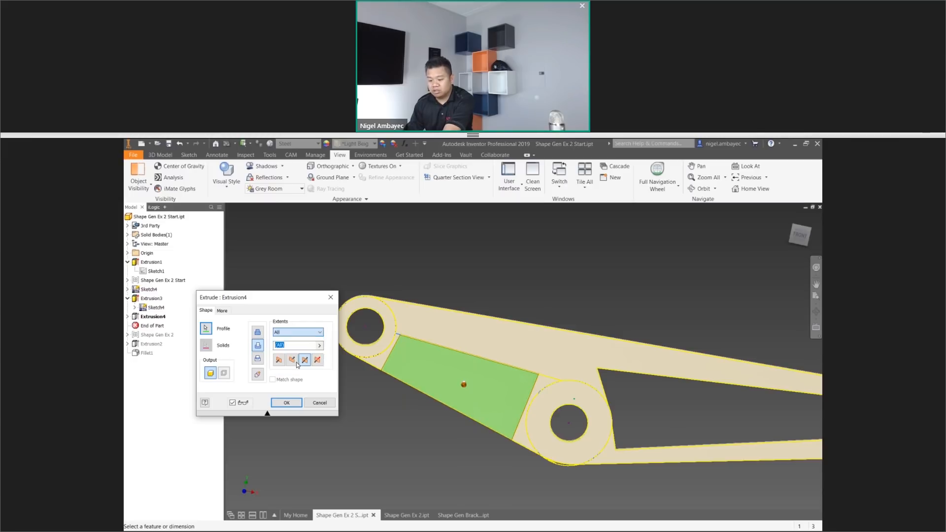
left_click(289, 402)
scroll(587, 351, "down", 3)
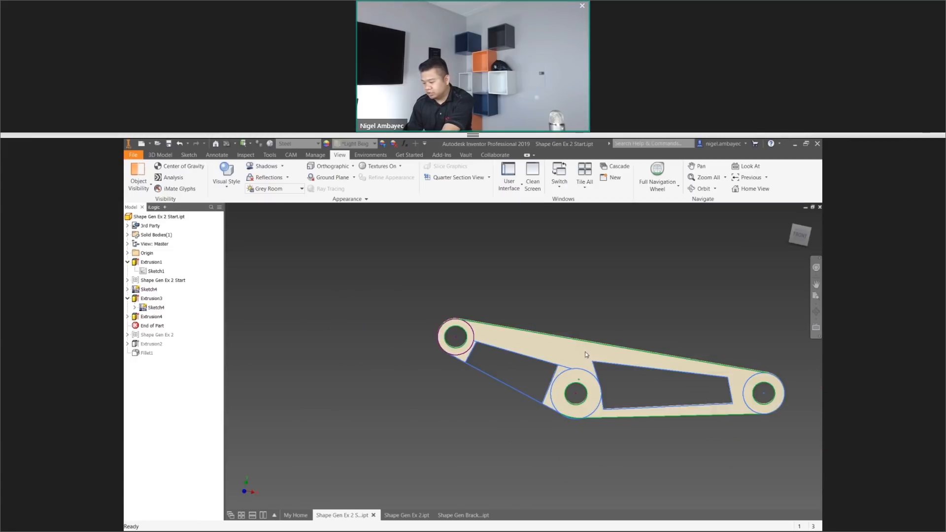
scroll(587, 352, "up", 4)
scroll(586, 352, "down", 3)
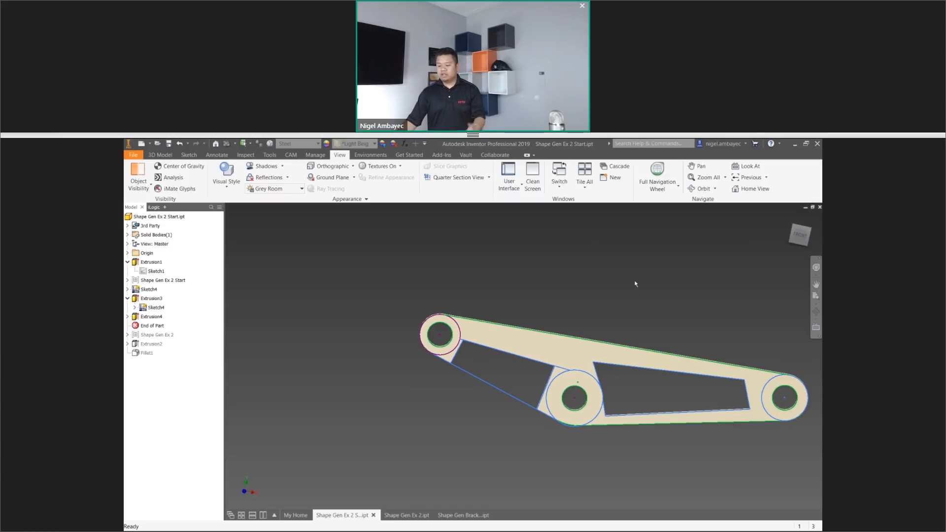
Switch to the Shape Gen Ex 2.ipt document and give it a shaded visual style without edges.
left_click(406, 516)
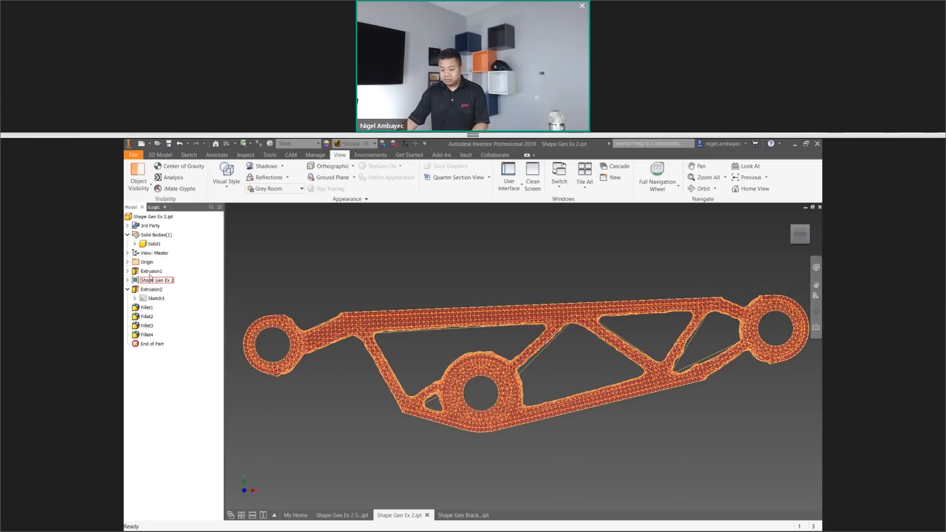
left_click(226, 175)
left_click(246, 237)
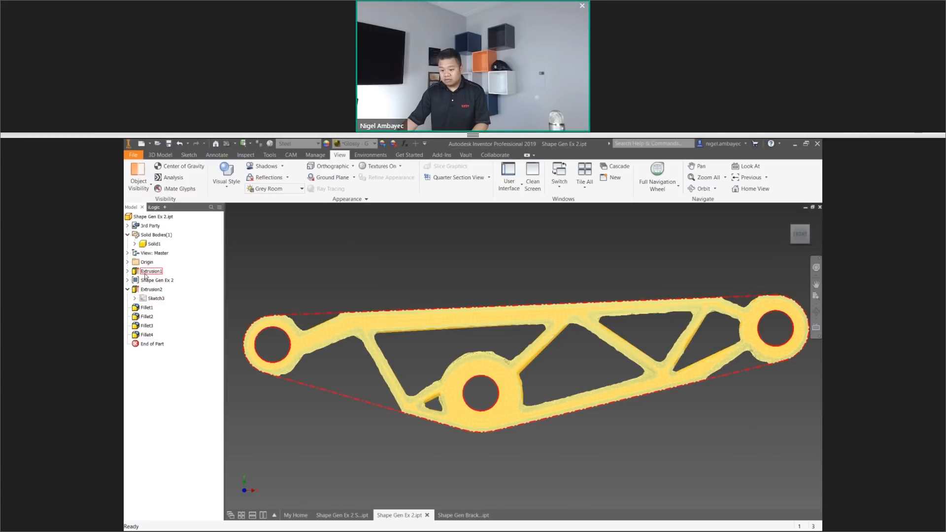
Collapse Extrusion2, expand the Shape Gen Ex 2 mesh group, and hide its mesh.
left_click(128, 289)
left_click(128, 281)
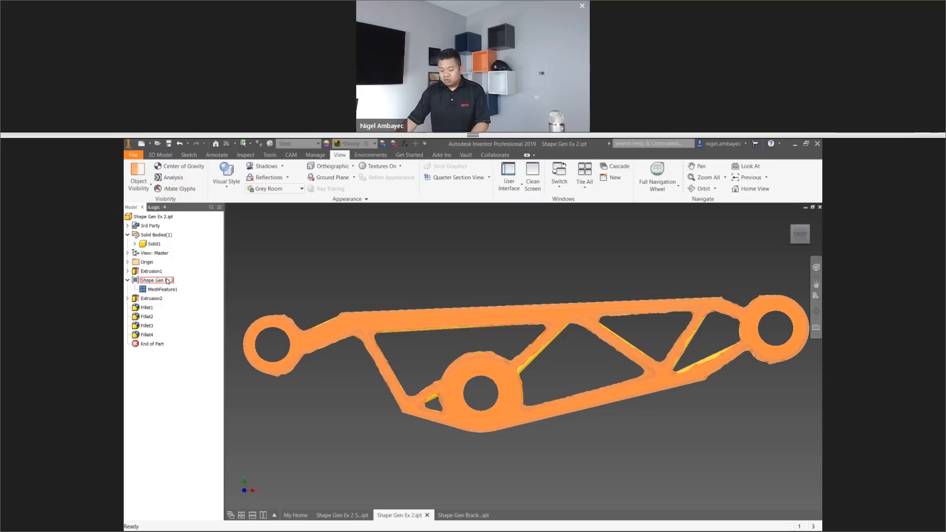
right_click(166, 280)
left_click(239, 320)
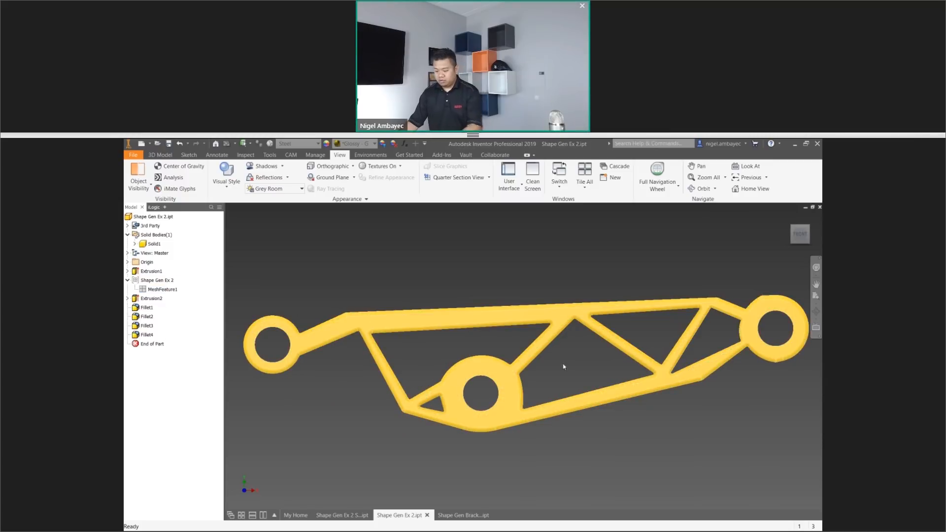
Examine the finished lever in an isometric view, including the fillets where the ribs meet the upper arm.
left_click(790, 218)
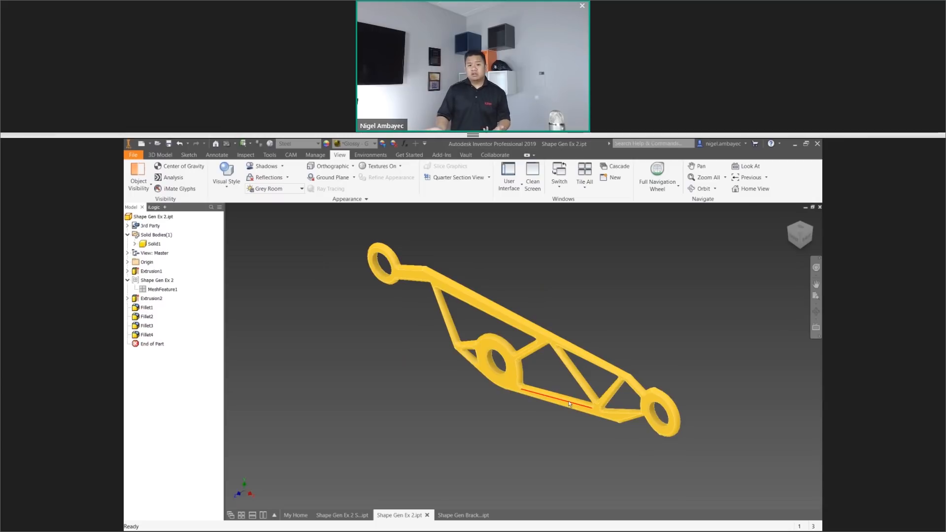
mouse_move(581, 412)
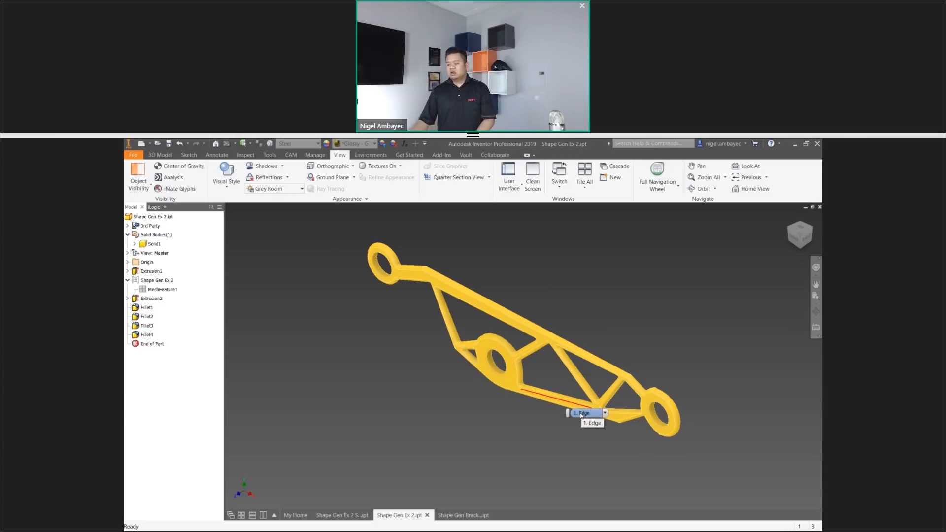
scroll(444, 288, "up", 3)
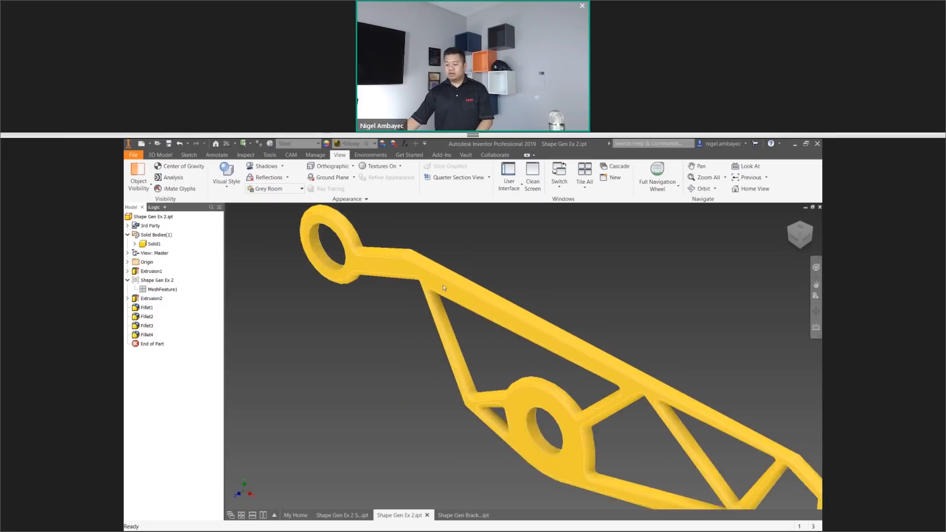
scroll(444, 288, "up", 5)
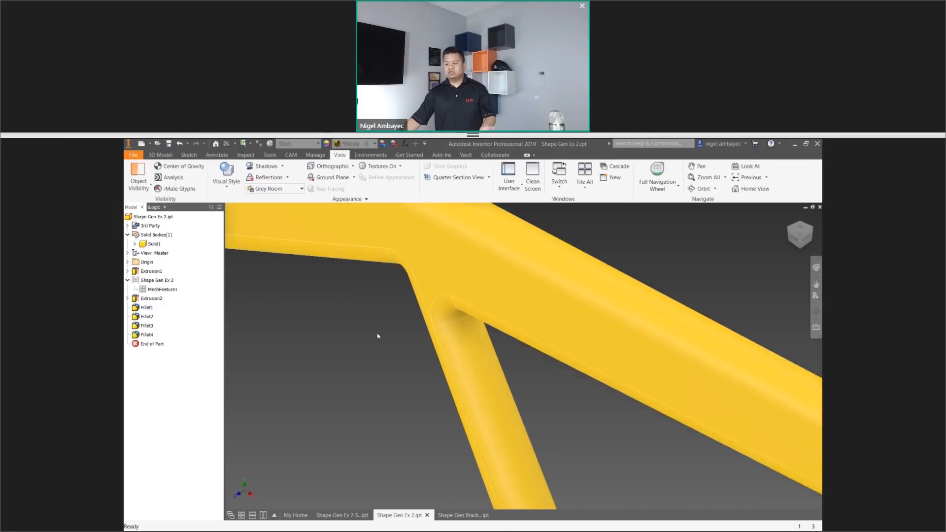
scroll(378, 336, "down", 4)
scroll(591, 353, "down", 5)
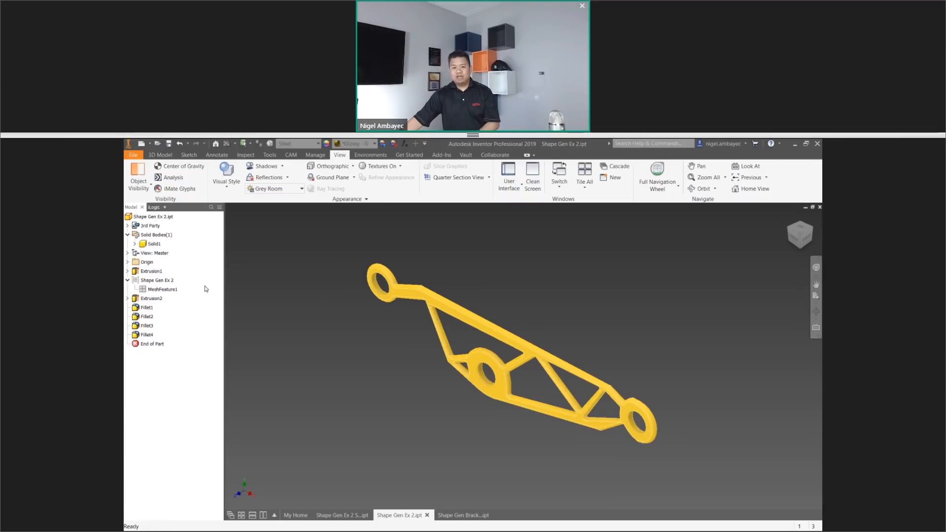
Check the finished part's mass in its physical iProperties.
right_click(152, 217)
left_click(189, 318)
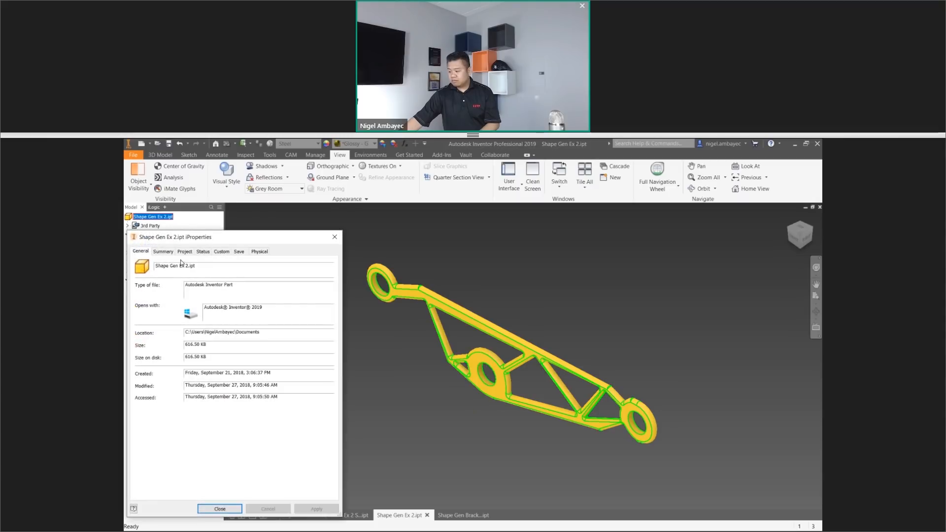
left_click(259, 251)
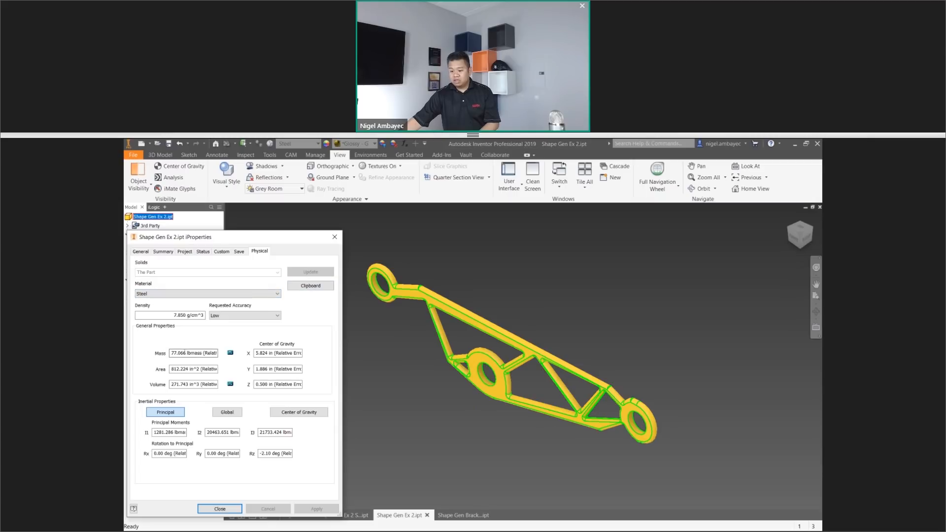
double_click(187, 353)
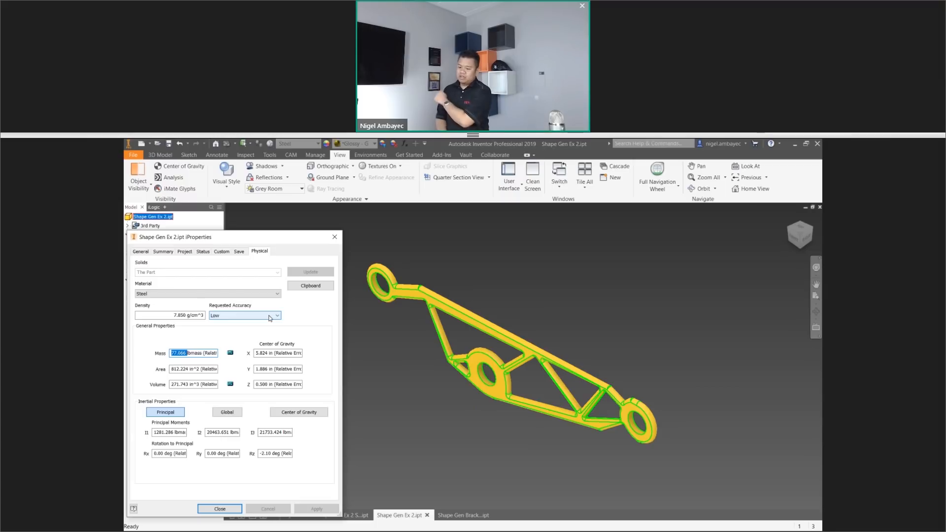
left_click(335, 237)
Examine the finished lever's middle hole, triangular ribs and right-end ring up close.
scroll(476, 294, "up", 3)
scroll(554, 339, "down", 5)
middle_click_drag(586, 326, 588, 325)
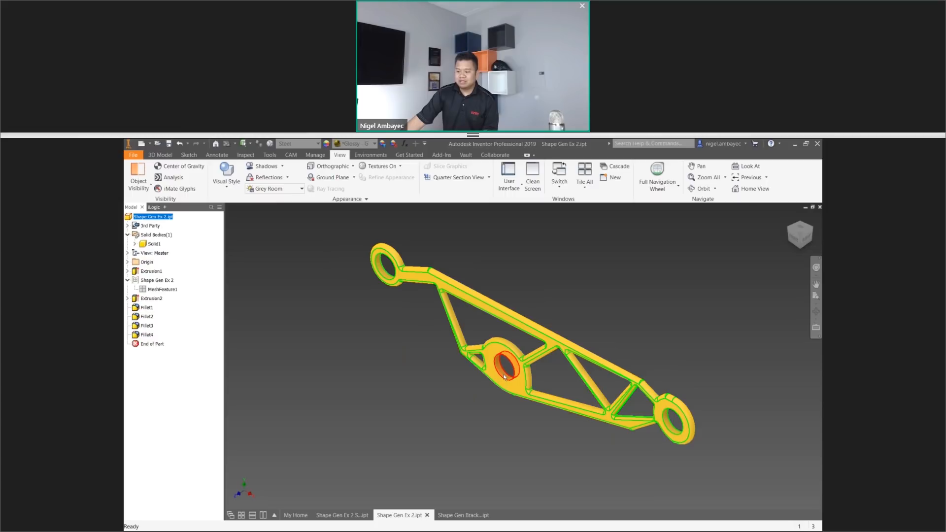
scroll(504, 378, "up", 3)
scroll(502, 377, "down", 5)
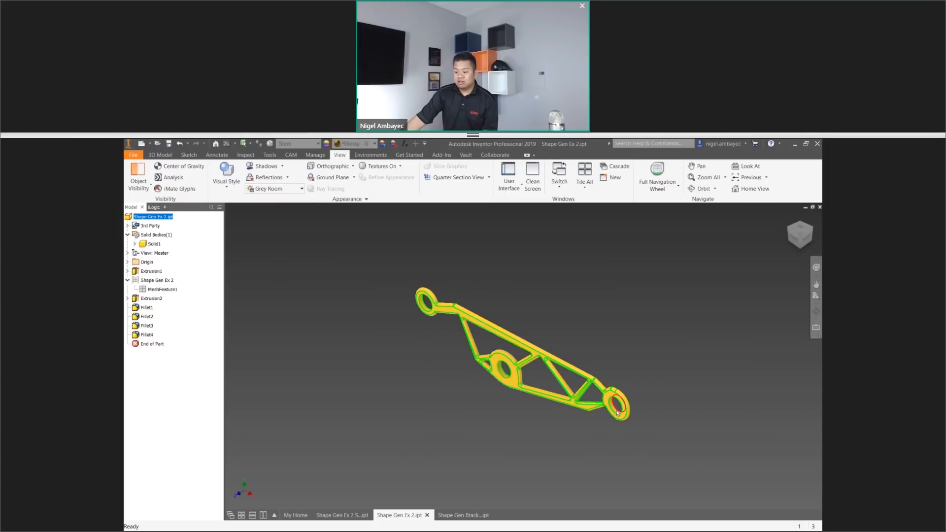
scroll(618, 412, "up", 4)
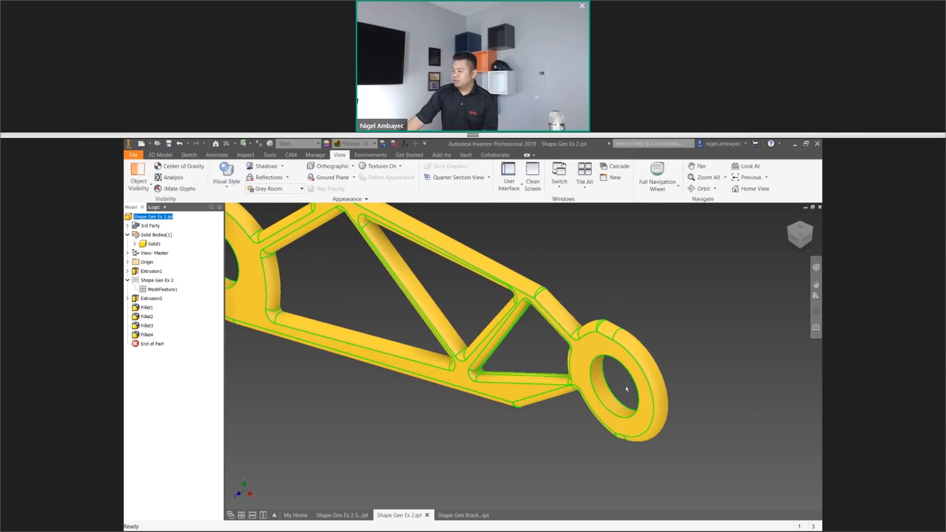
scroll(627, 389, "up", 2)
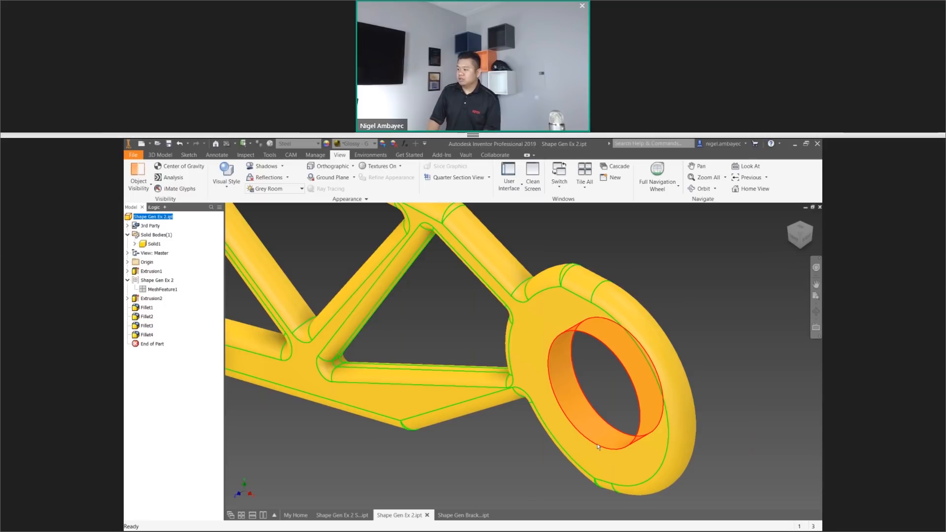
Turn the finished lever to its front view and close the Shape Gen Bracket part.
mouse_move(597, 446)
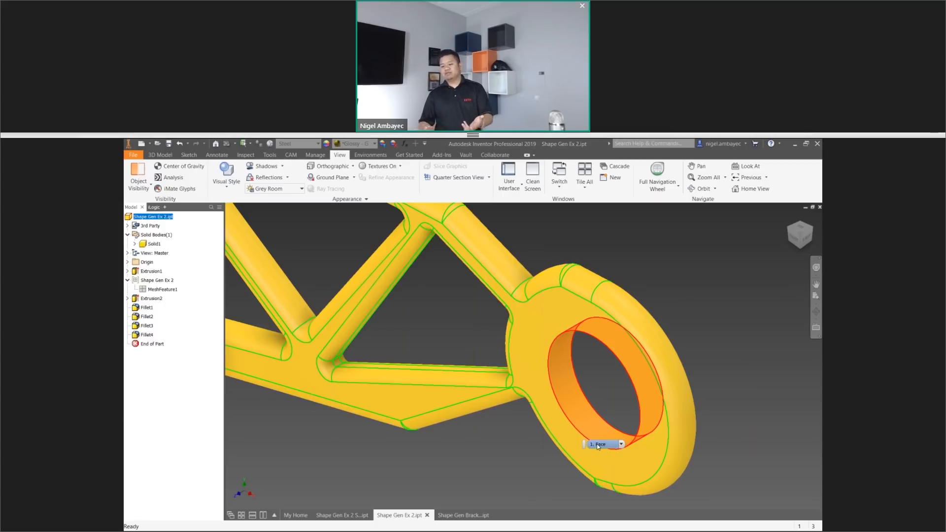
left_click(799, 229)
left_click(481, 515)
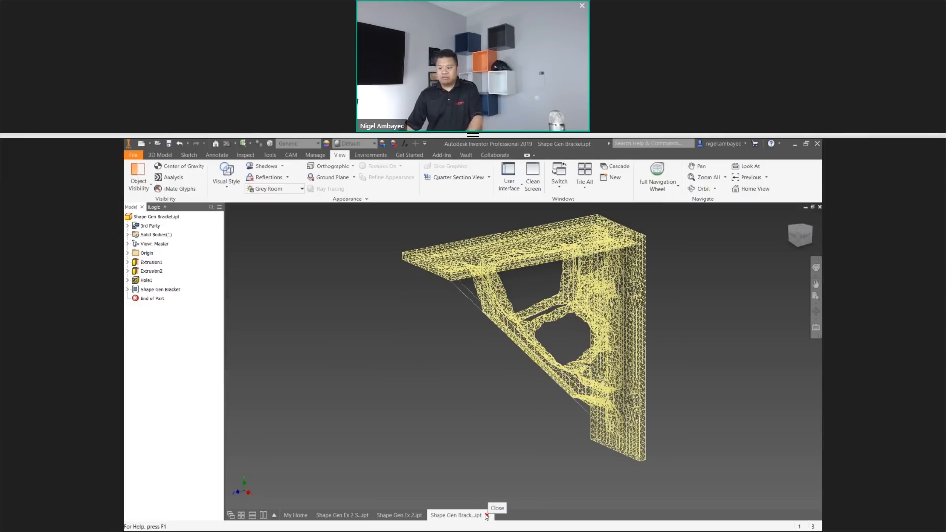
left_click(487, 516)
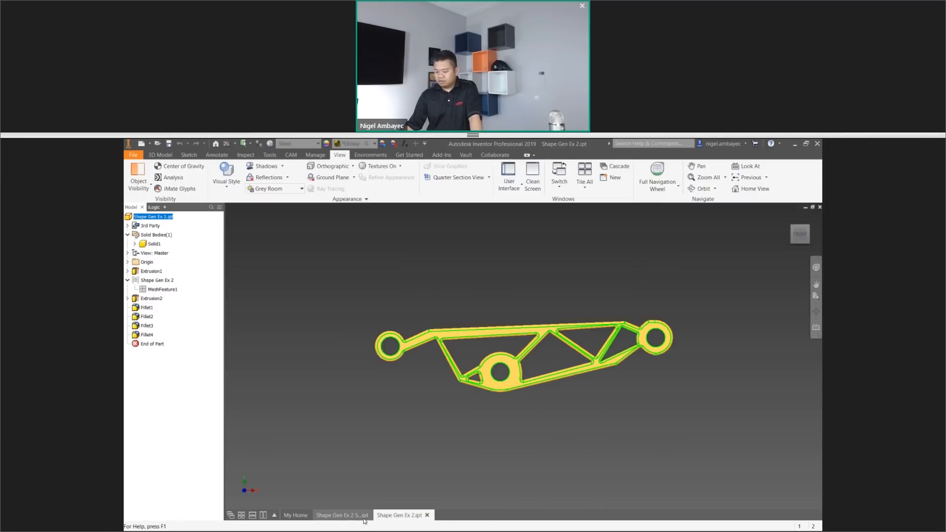
Tile the open documents vertically, close the My Home window, and resize the Shape Gen Ex 2 Start and Shape Gen Ex 2 windows side by side.
left_click(263, 515)
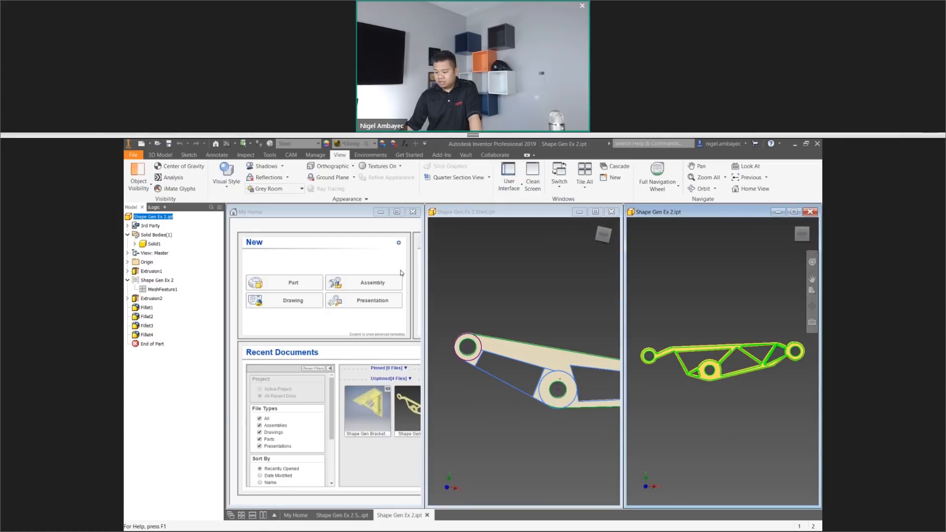
left_click(413, 212)
left_click_drag(456, 213, 254, 210)
left_click_drag(420, 347, 528, 339)
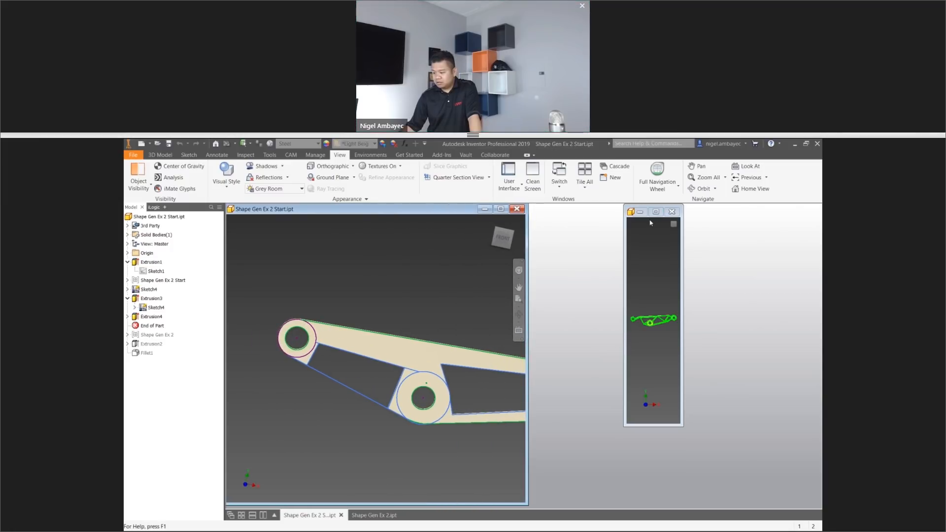
left_click_drag(623, 256, 529, 255)
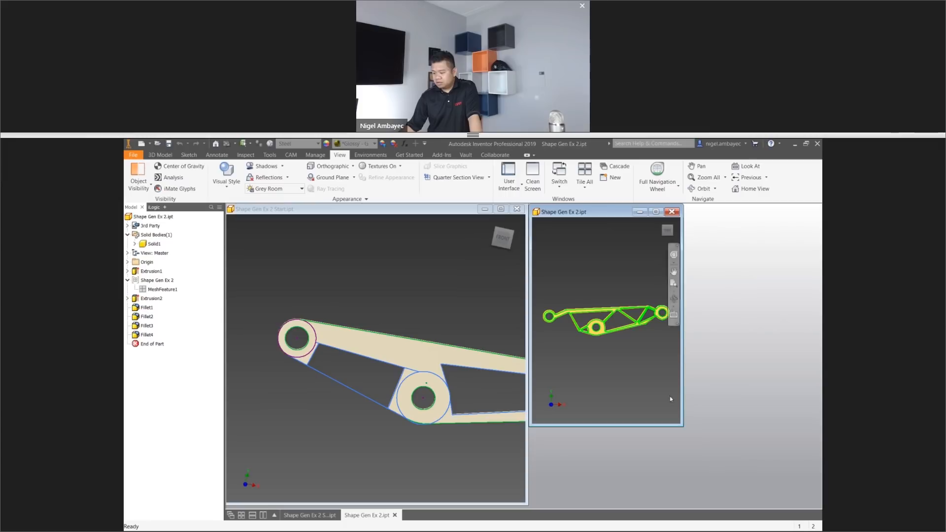
left_click_drag(680, 425, 818, 507)
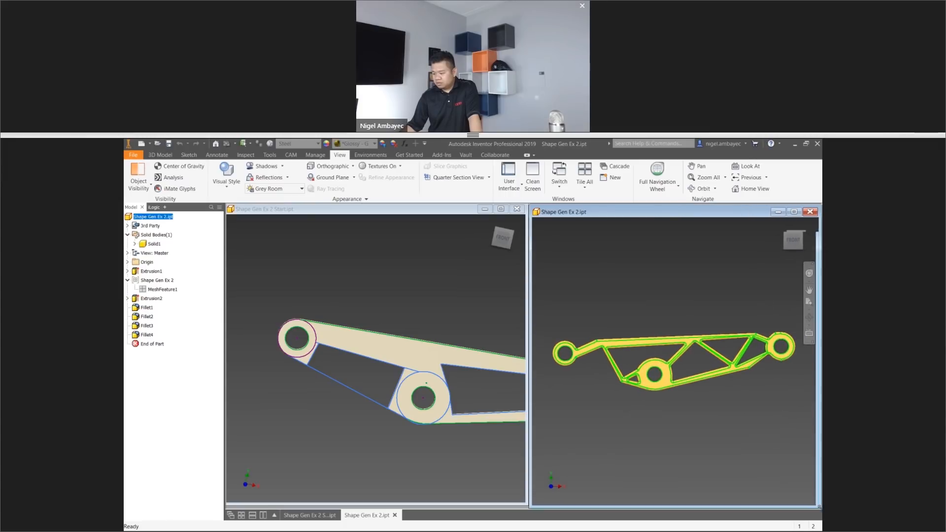
Fit each lever within its window and set both parts to the isometric home view.
right_click(392, 434)
key("Escape")
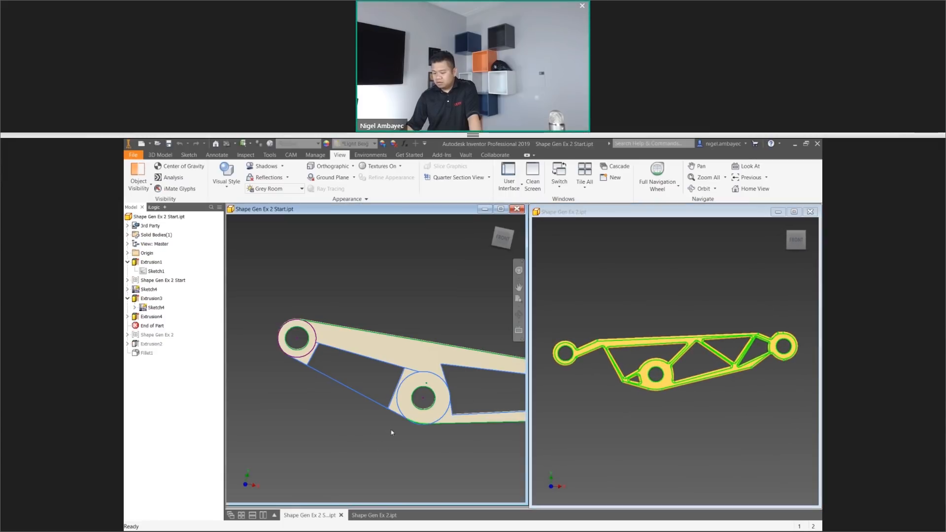
middle_click(393, 433)
middle_click(392, 433)
middle_click(682, 423)
middle_click(682, 424)
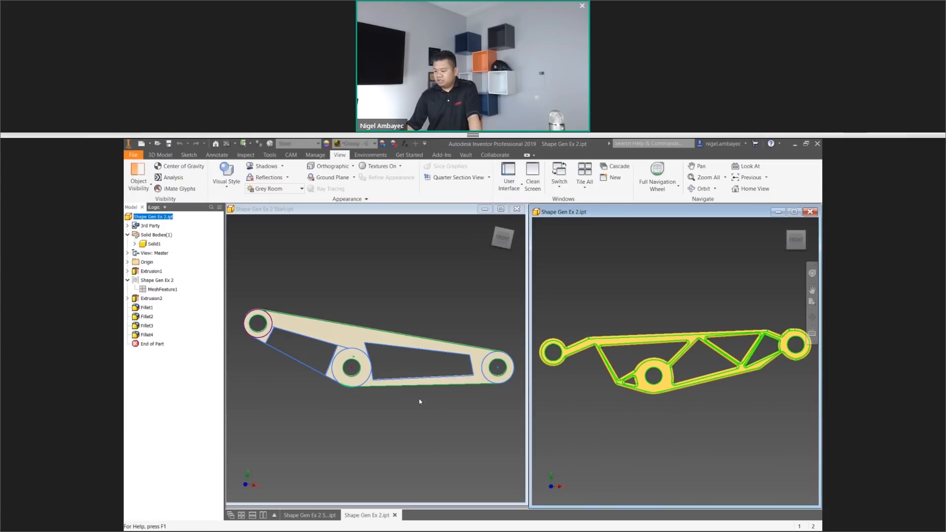
left_click(456, 396)
left_click(491, 220)
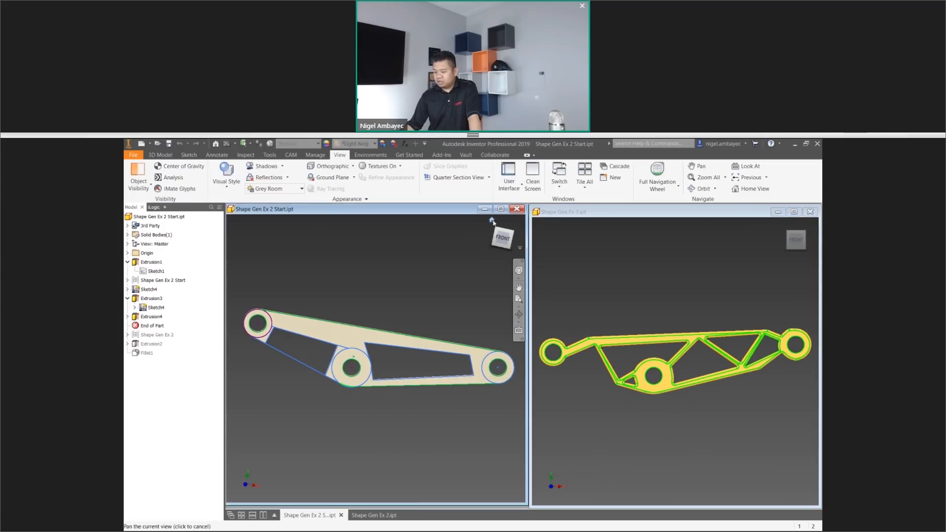
left_click(785, 223)
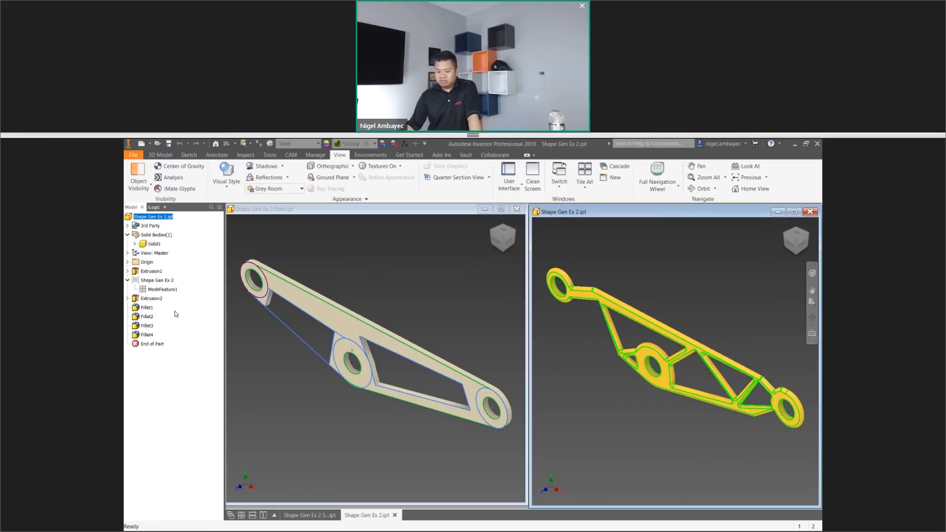
Roll Shape Gen Ex 2 Start back by moving End of Part to just above Sketch4.
mouse_move(151, 344)
left_mouse_down()
mouse_move(153, 293)
mouse_move(303, 286)
mouse_move(156, 354)
mouse_move(149, 293)
left_mouse_up()
left_click(250, 346)
left_click(151, 326)
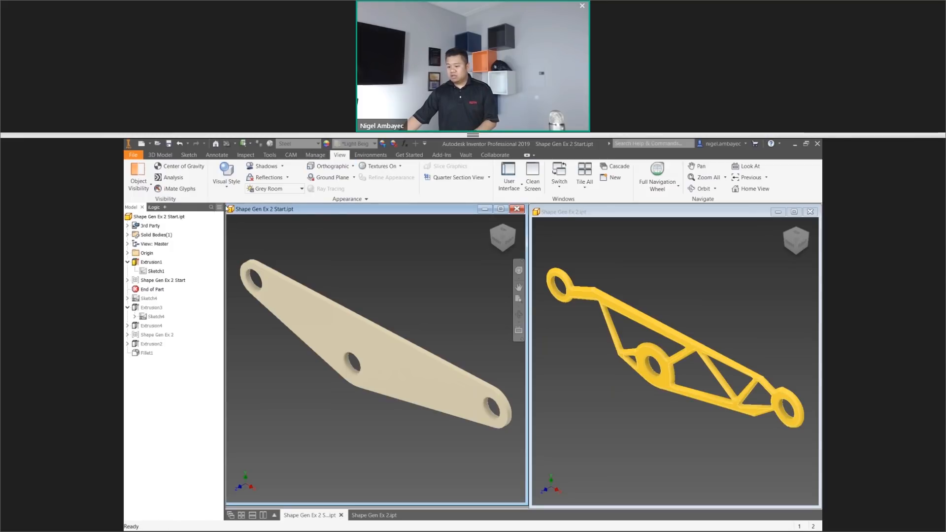
Review the start part's Shape Generator study, including its preserved regions and mass and mesh settings, and exit the analysis.
left_click(371, 154)
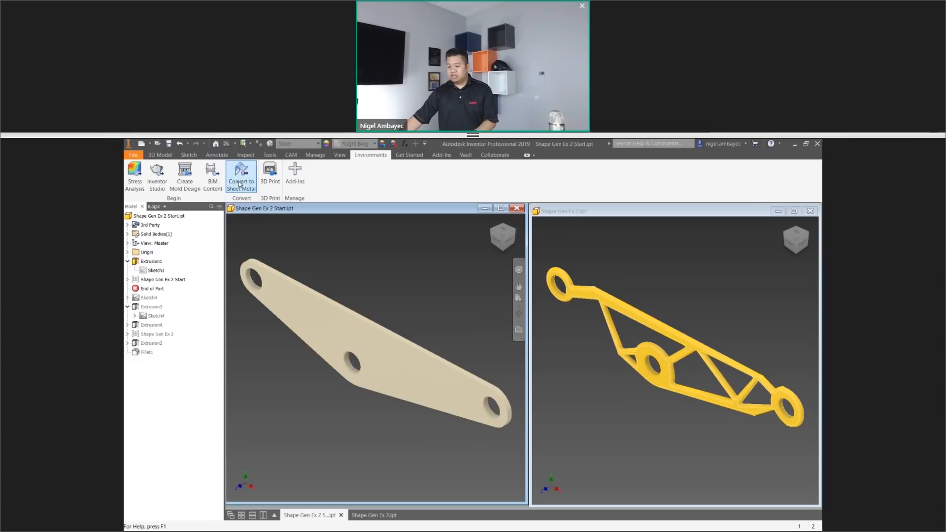
left_click(135, 177)
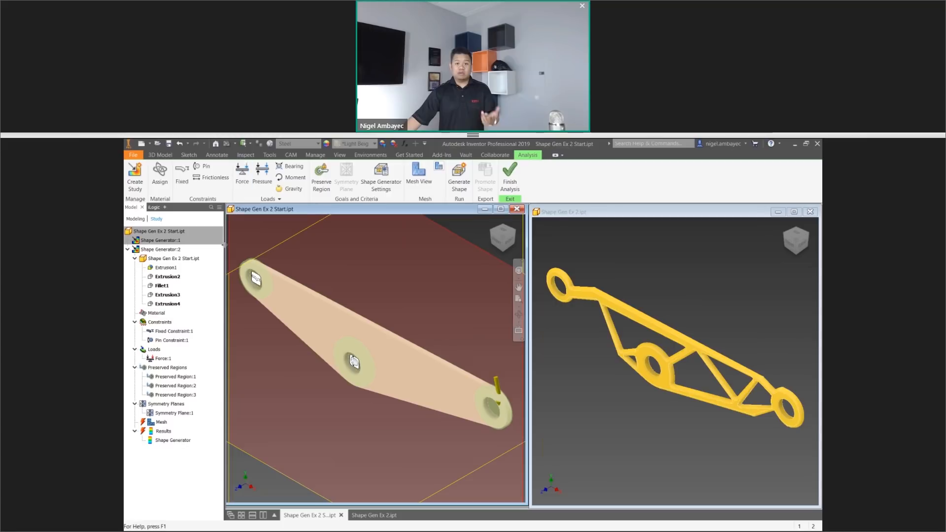
left_click(323, 179)
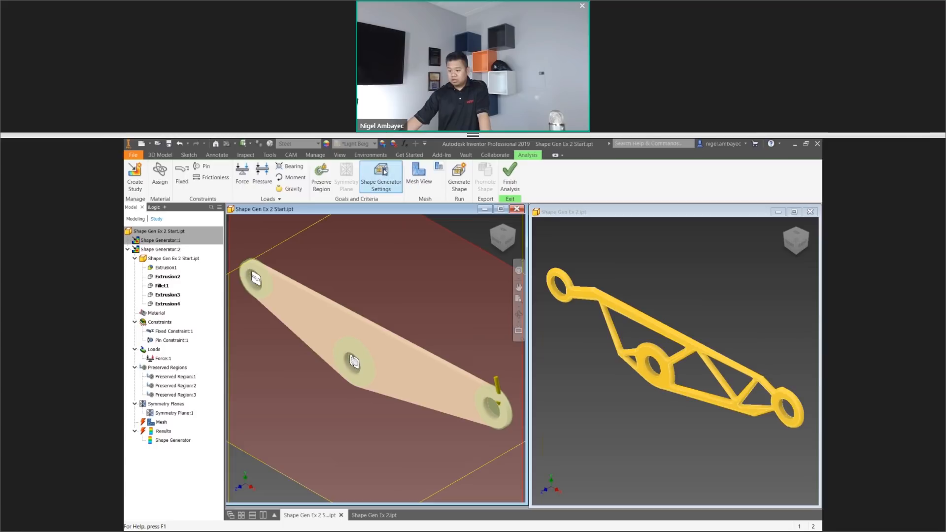
left_click(385, 173)
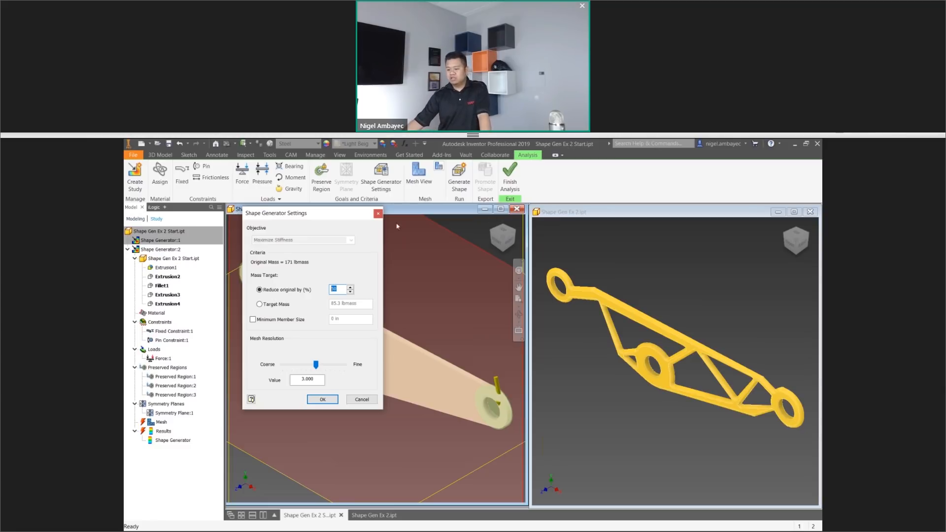
left_click(378, 214)
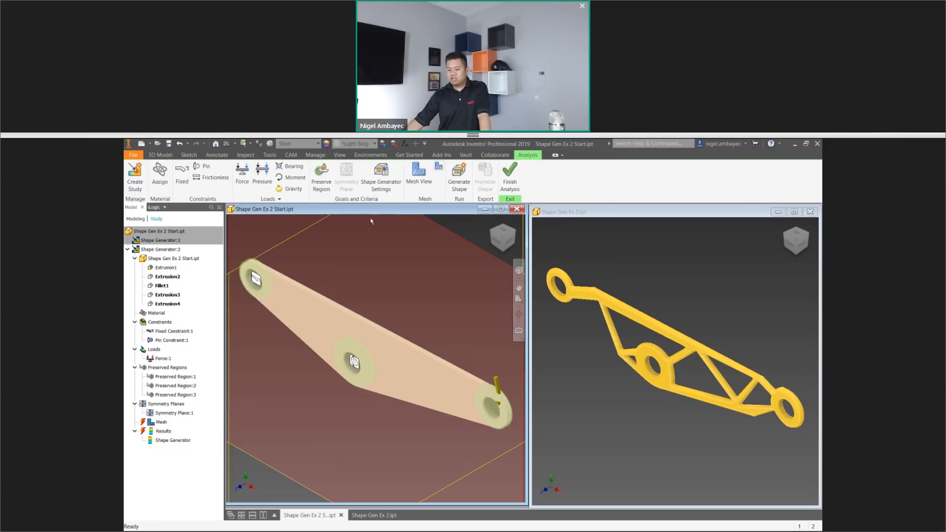
right_click(161, 423)
key("Escape")
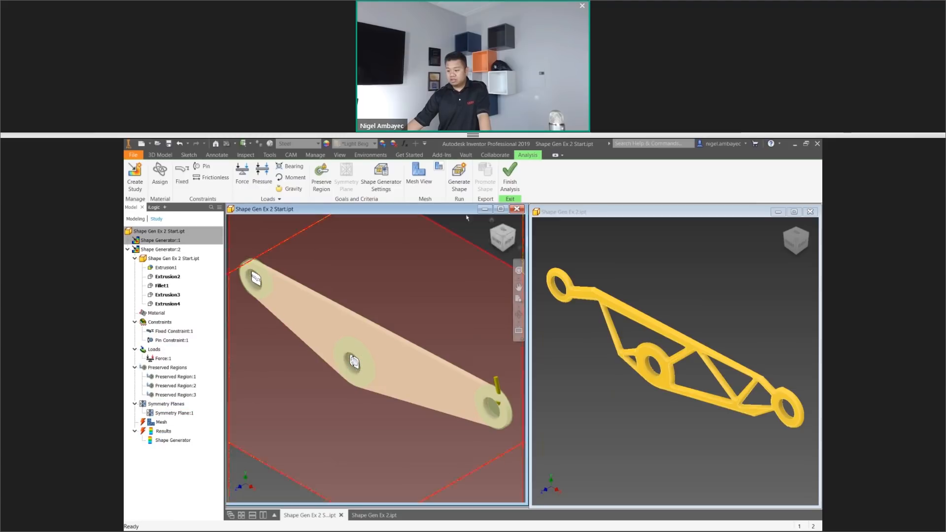
left_click(509, 191)
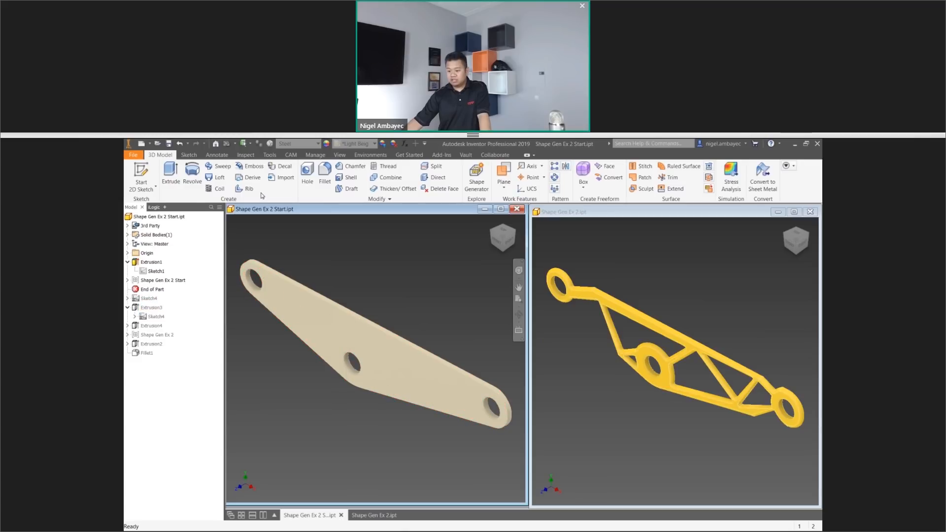
Display the start lever in the Wireframe visual style and turn on visibility of MeshFeature2 under Shape Gen Ex 2 Start.
left_click(339, 155)
left_click(226, 174)
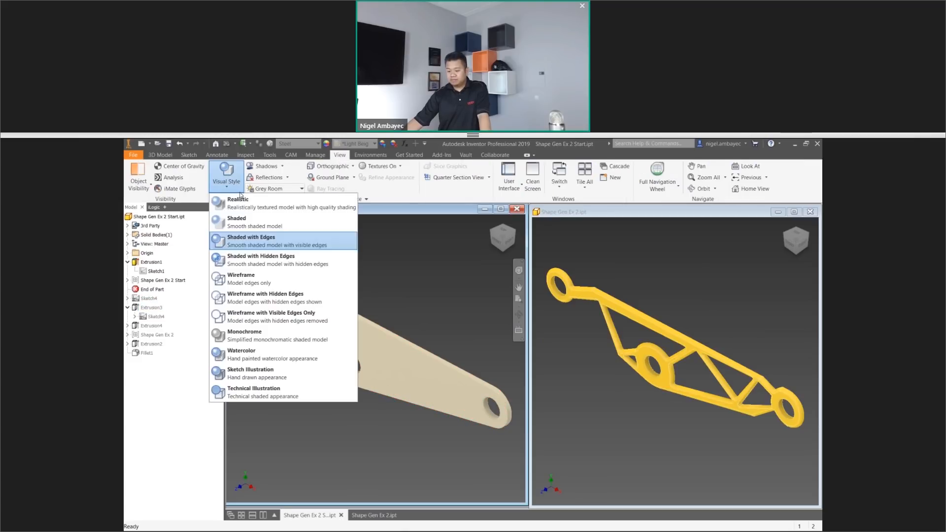
left_click(242, 279)
left_click(163, 281)
right_click(163, 281)
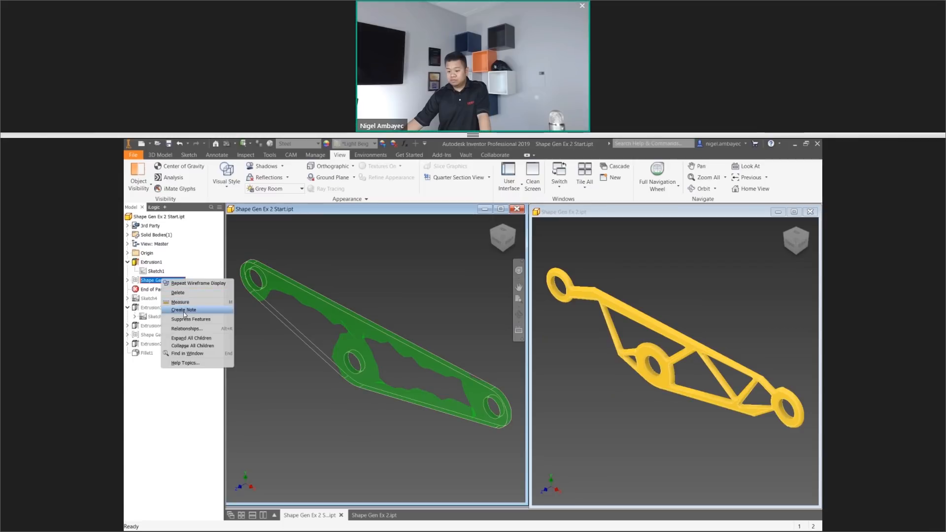
left_click(339, 233)
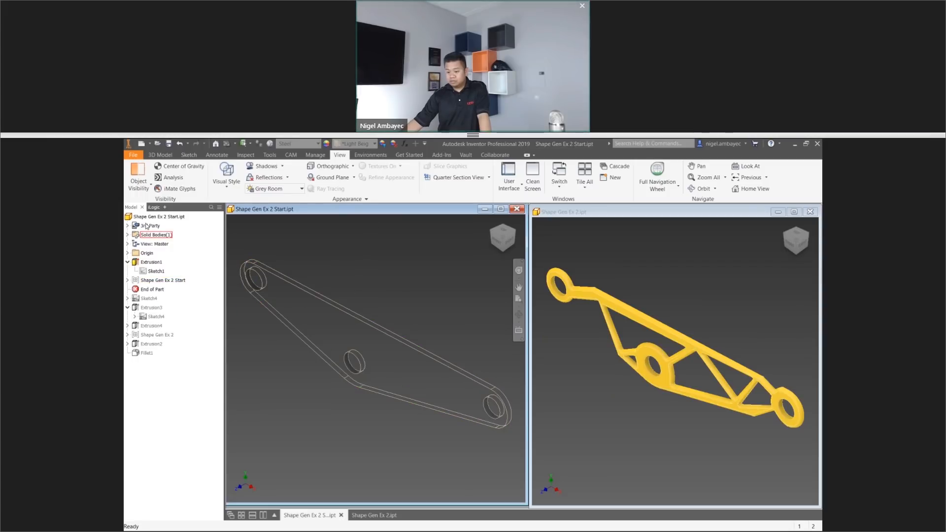
left_click(127, 280)
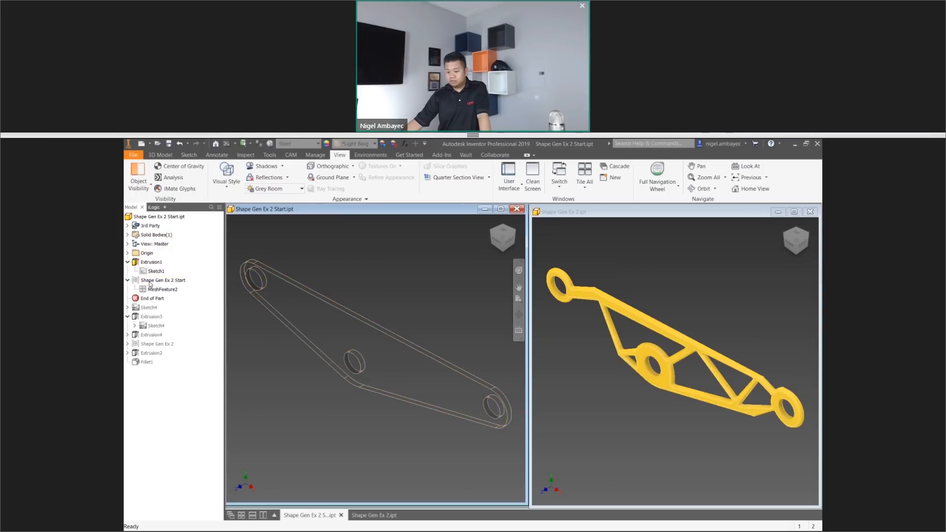
right_click(172, 290)
left_click(185, 331)
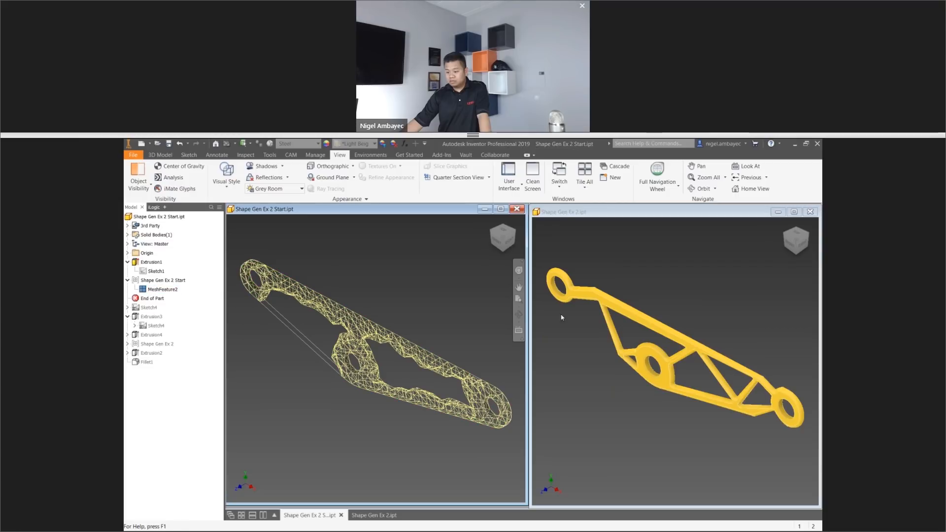
Turn on visibility of MeshFeature1 in Shape Gen Ex 2 and display the finished lever in the Wireframe visual style.
left_click(563, 317)
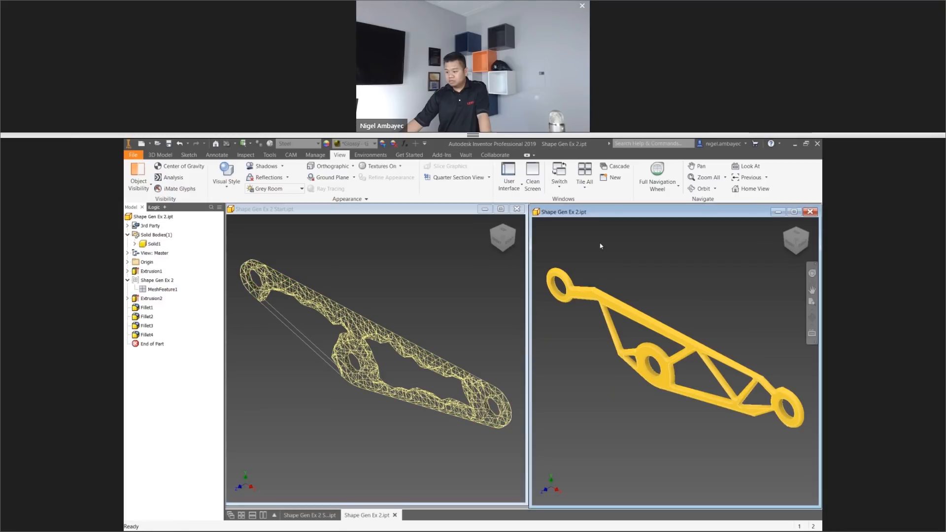
right_click(162, 289)
left_click(180, 330)
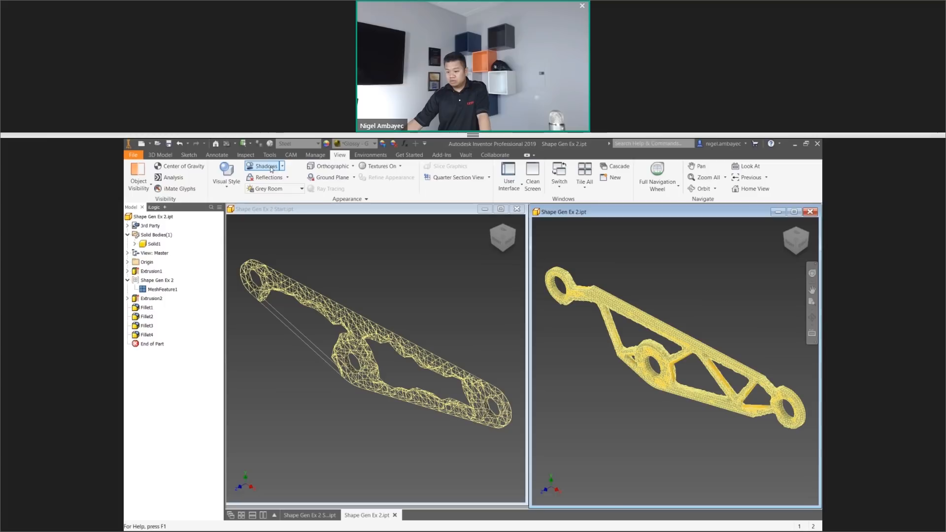
left_click(226, 174)
left_click(244, 278)
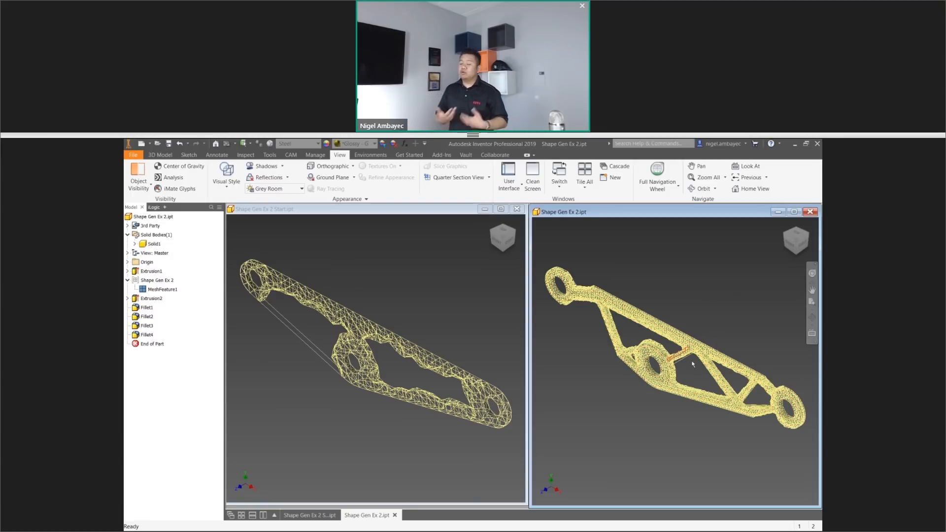
mouse_move(692, 365)
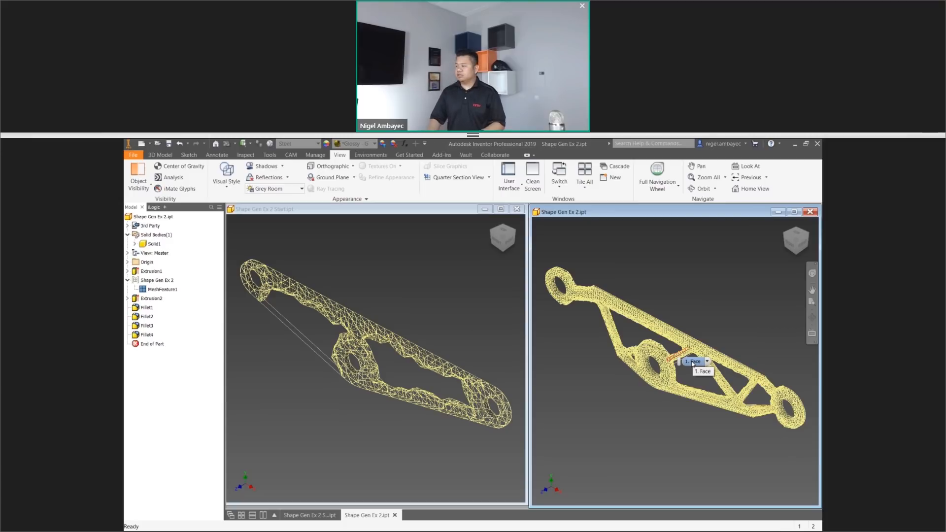